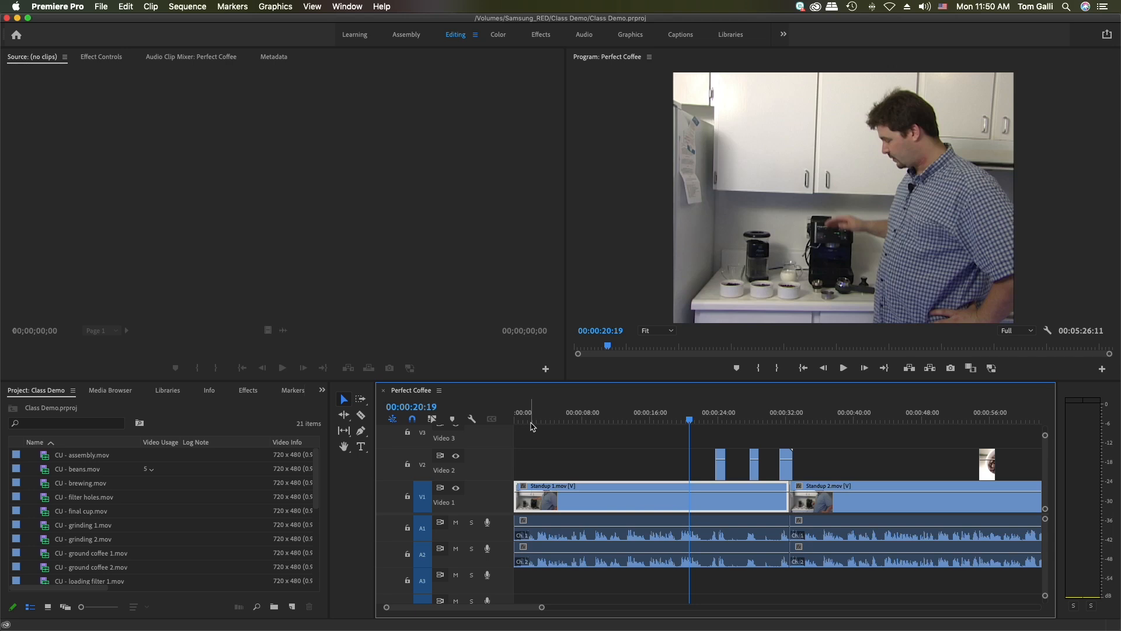
Check the sequence near its start and at the first close-up clip, and set the playhead to 00:00:04:18
{"action": "left_click", "coordinate": [531, 422]}
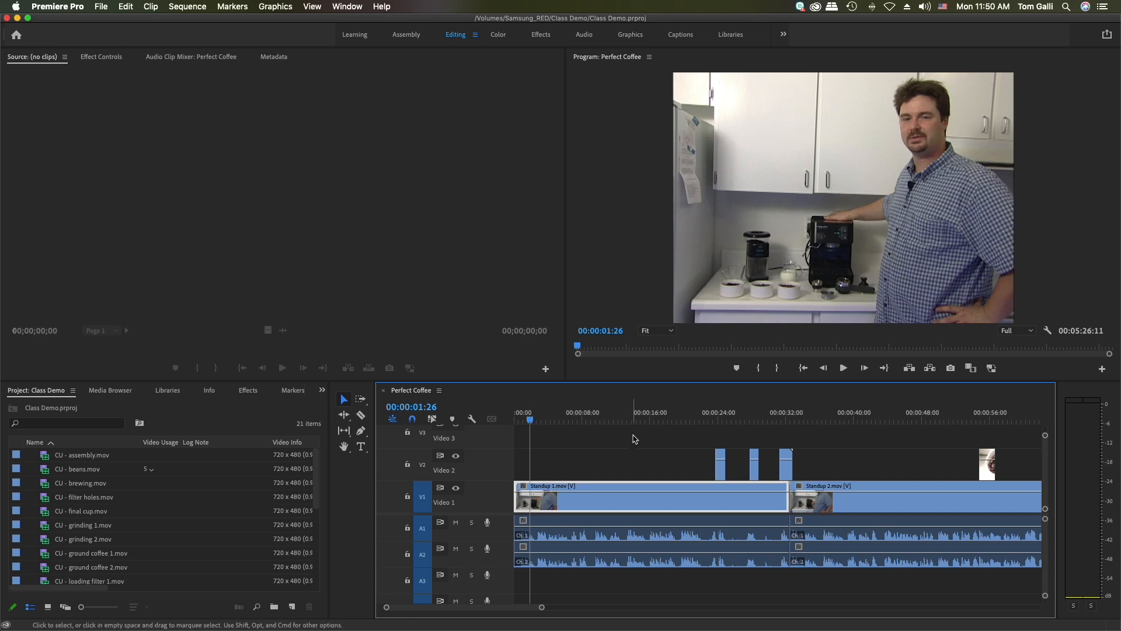
{"action": "left_click", "coordinate": [716, 422]}
{"action": "left_click", "coordinate": [716, 422]}
{"action": "left_click", "coordinate": [718, 421]}
{"action": "left_click", "coordinate": [719, 421]}
{"action": "left_click_drag", "start_coordinate": [718, 422], "coordinate": [718, 421]}
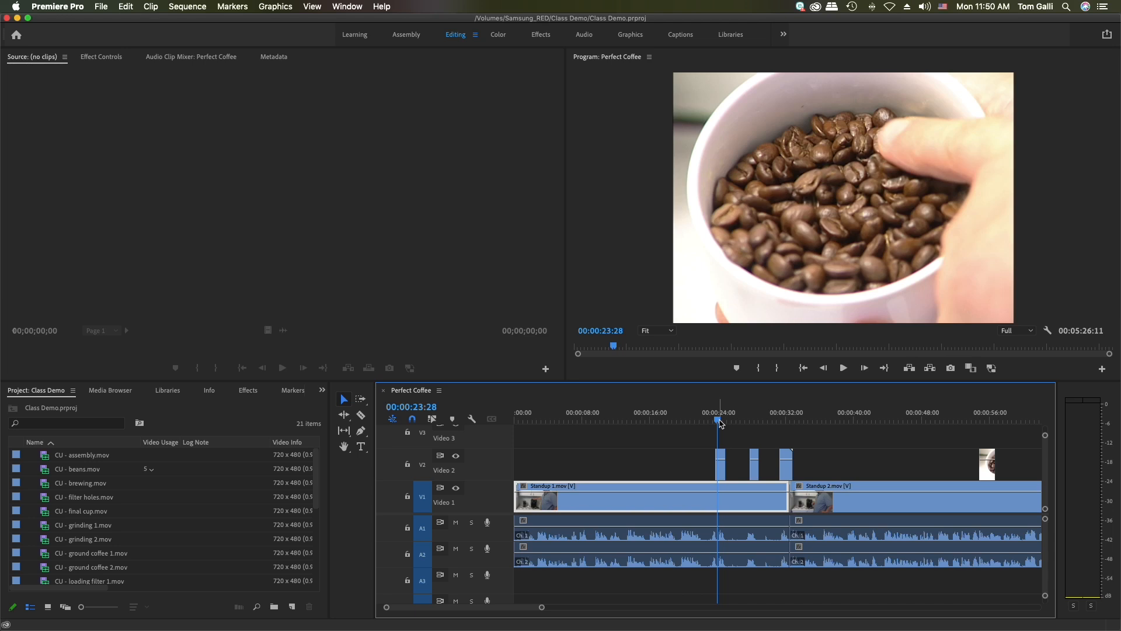
{"action": "left_click", "coordinate": [555, 422]}
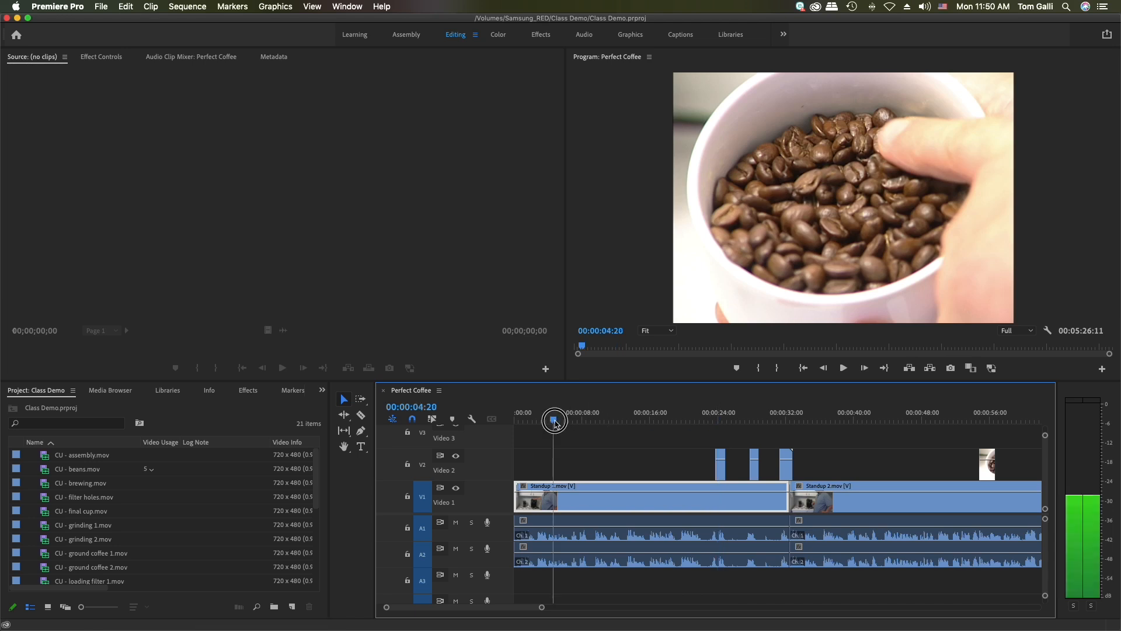
{"action": "left_click_drag", "start_coordinate": [554, 421], "coordinate": [553, 421]}
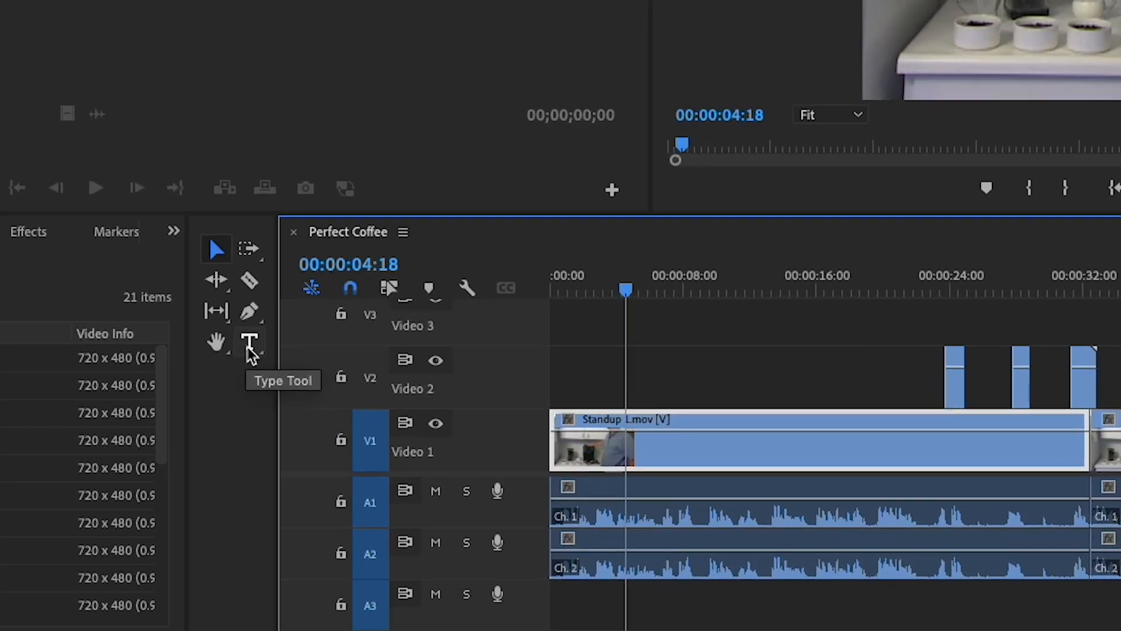
Add a text title with the presenter's full name over the shot and move it lower, across the coffee machine
{"action": "left_click", "coordinate": [361, 448]}
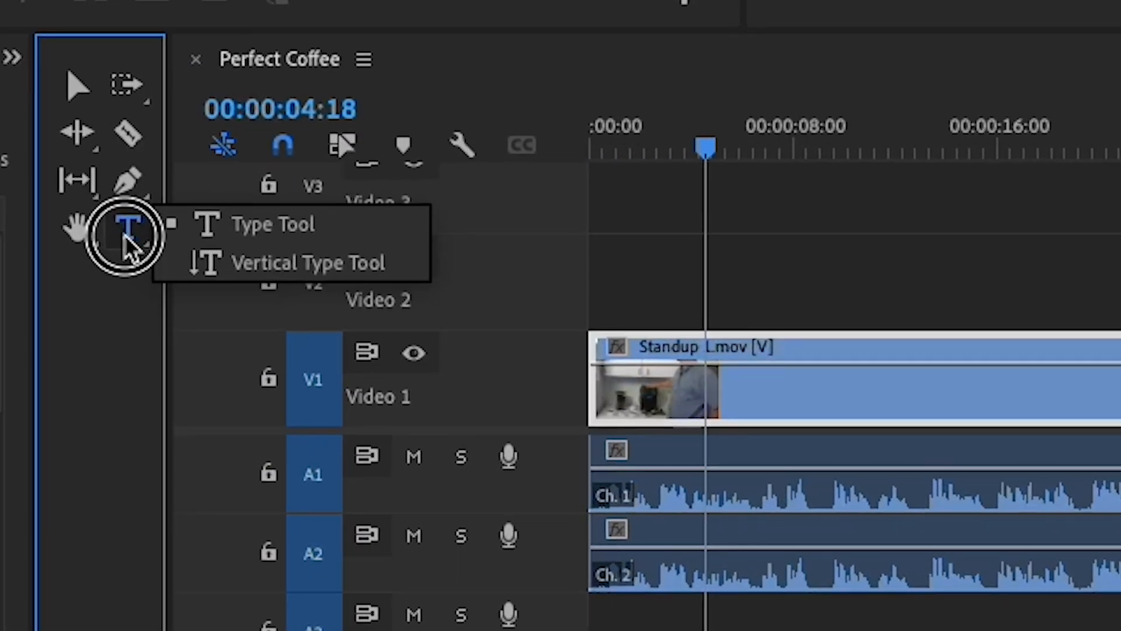
{"action": "left_click_drag", "start_coordinate": [124, 235], "coordinate": [252, 230]}
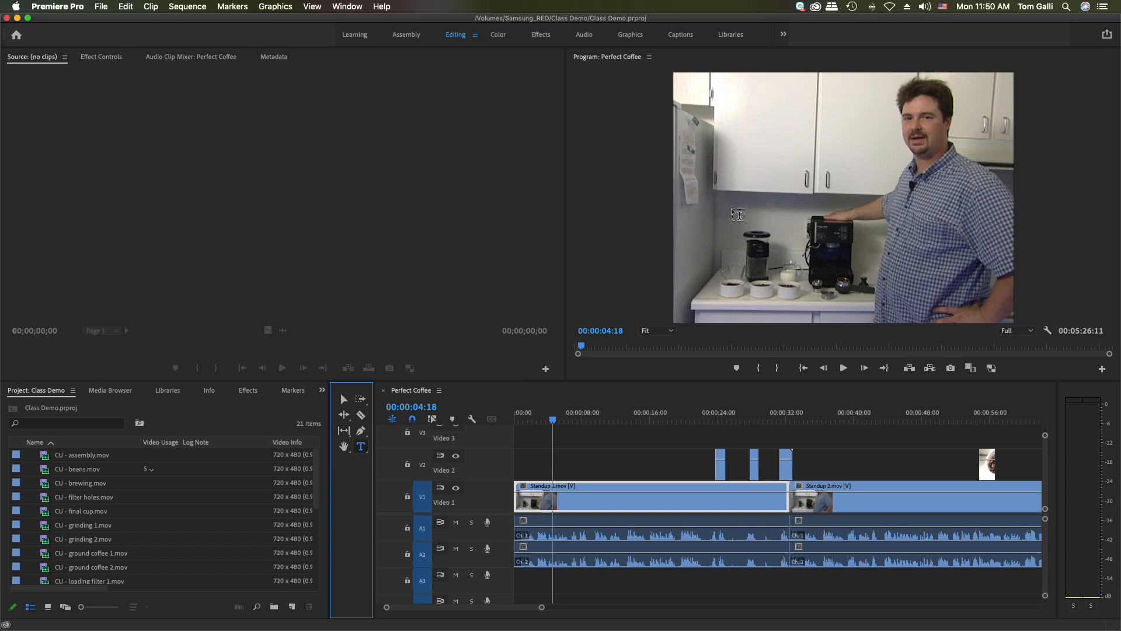
{"action": "left_click", "coordinate": [735, 175]}
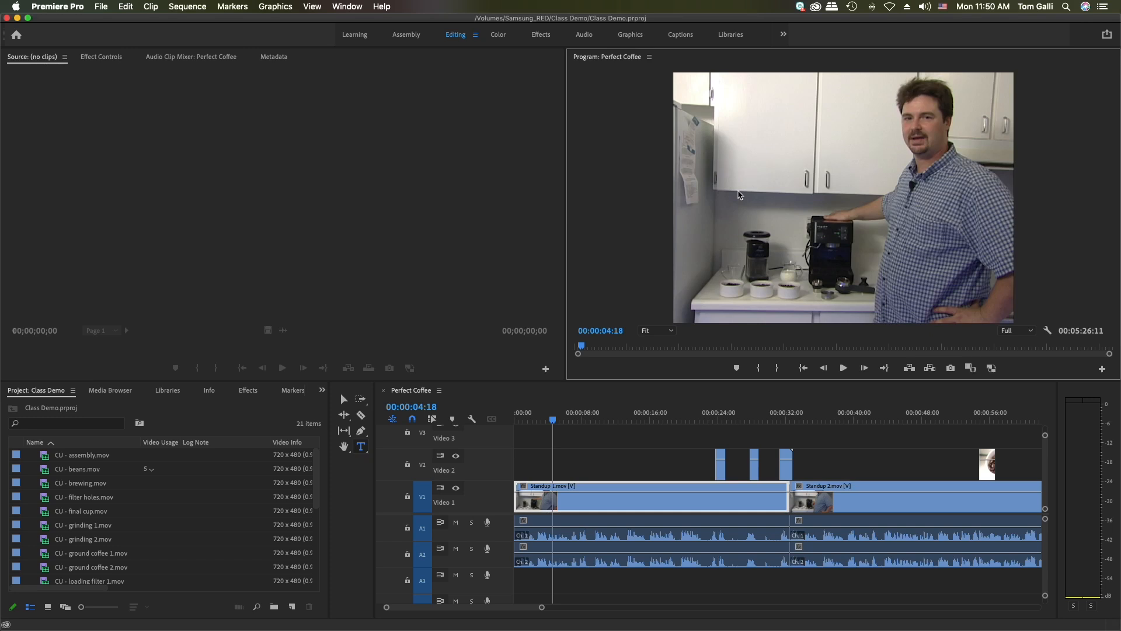
{"action": "left_click", "coordinate": [739, 194]}
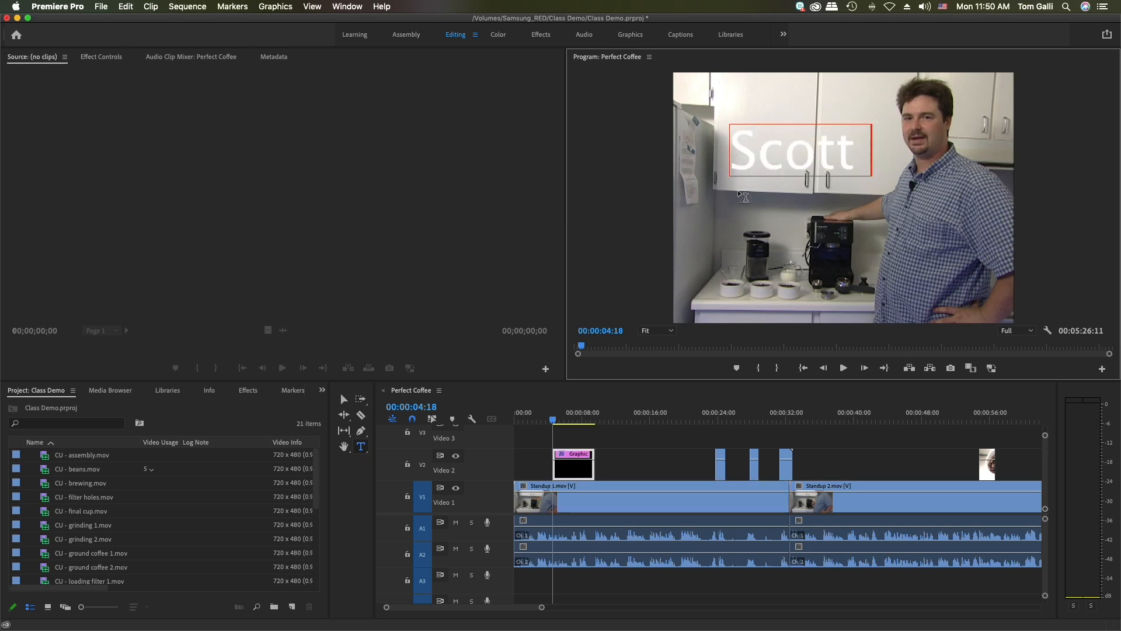
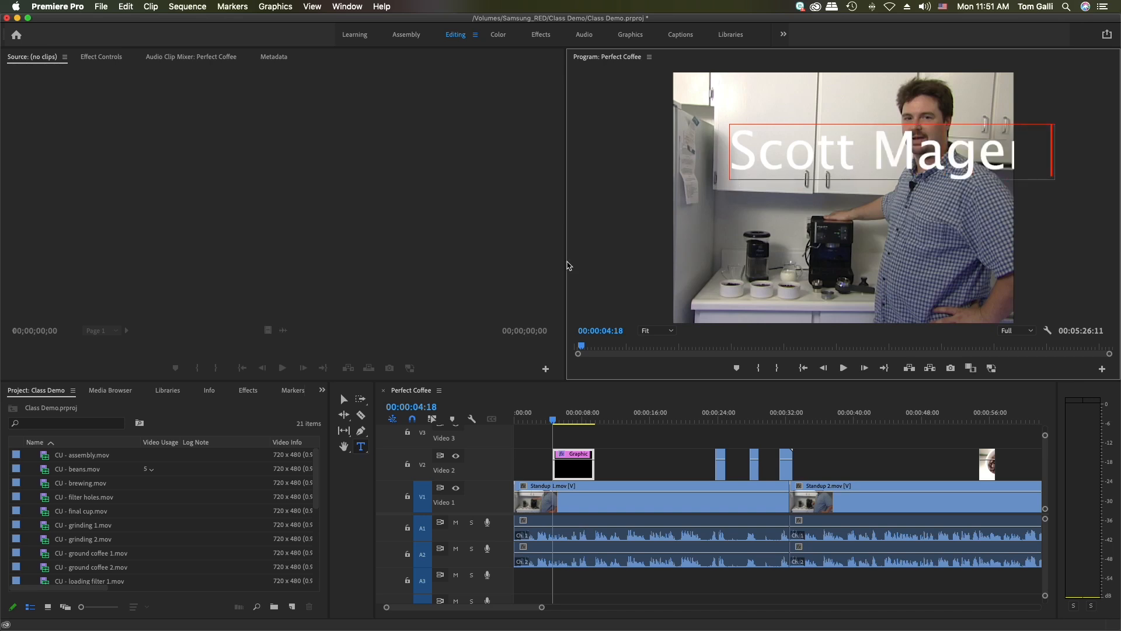
{"action": "left_click", "coordinate": [343, 397]}
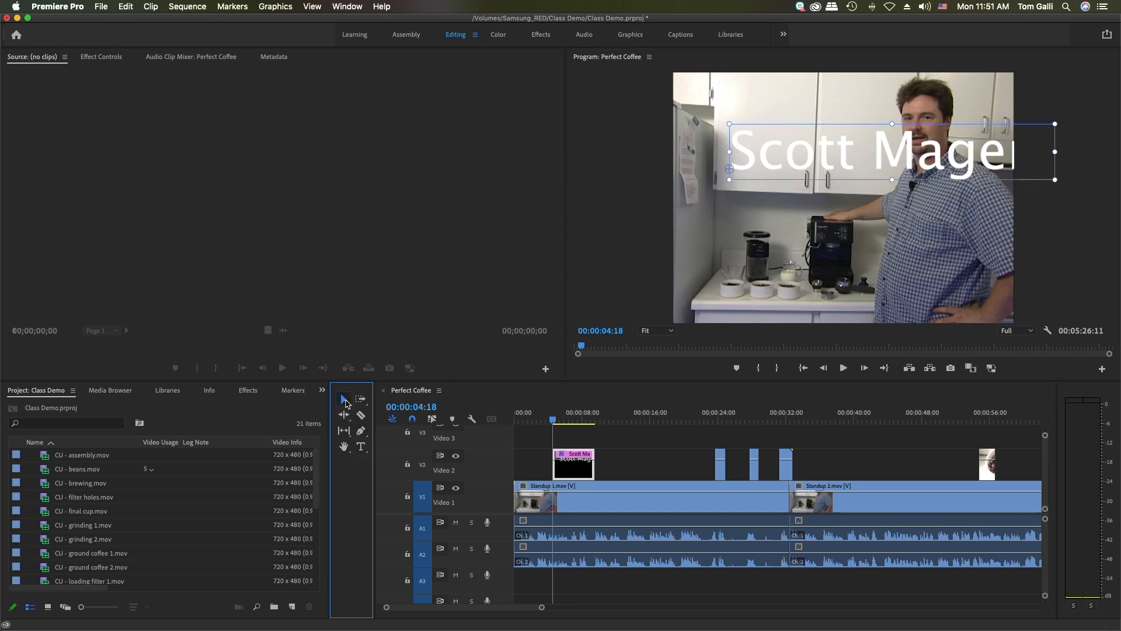
{"action": "left_click_drag", "start_coordinate": [932, 140], "coordinate": [876, 221]}
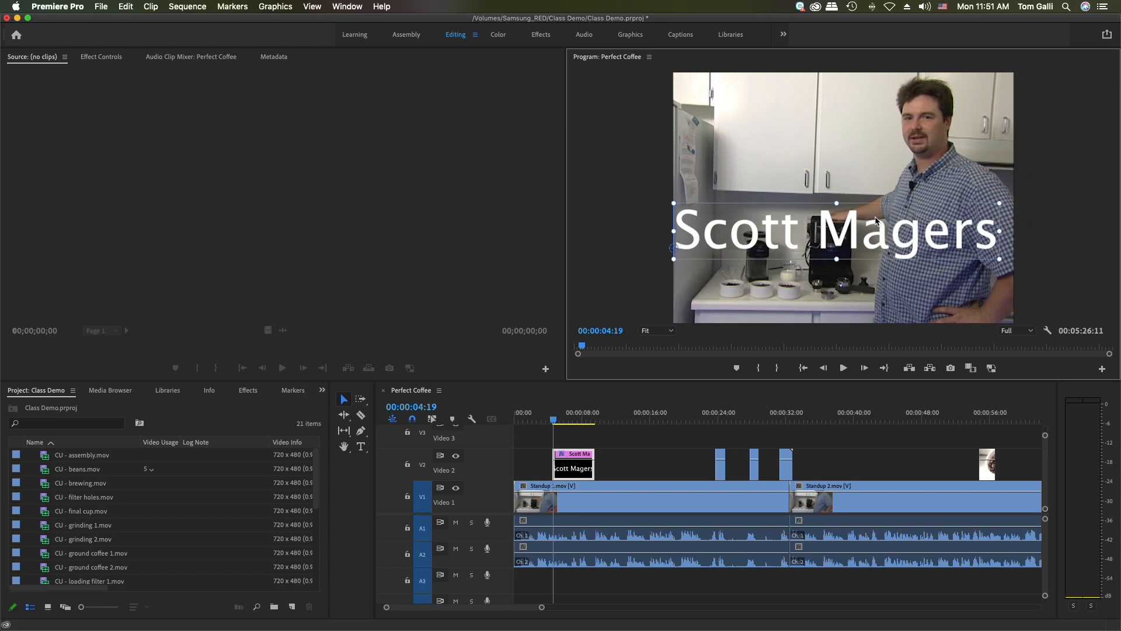
Switch to the Graphics workspace and, after browsing the templates, show the title's Essential Graphics editing properties
{"action": "left_click", "coordinate": [631, 35]}
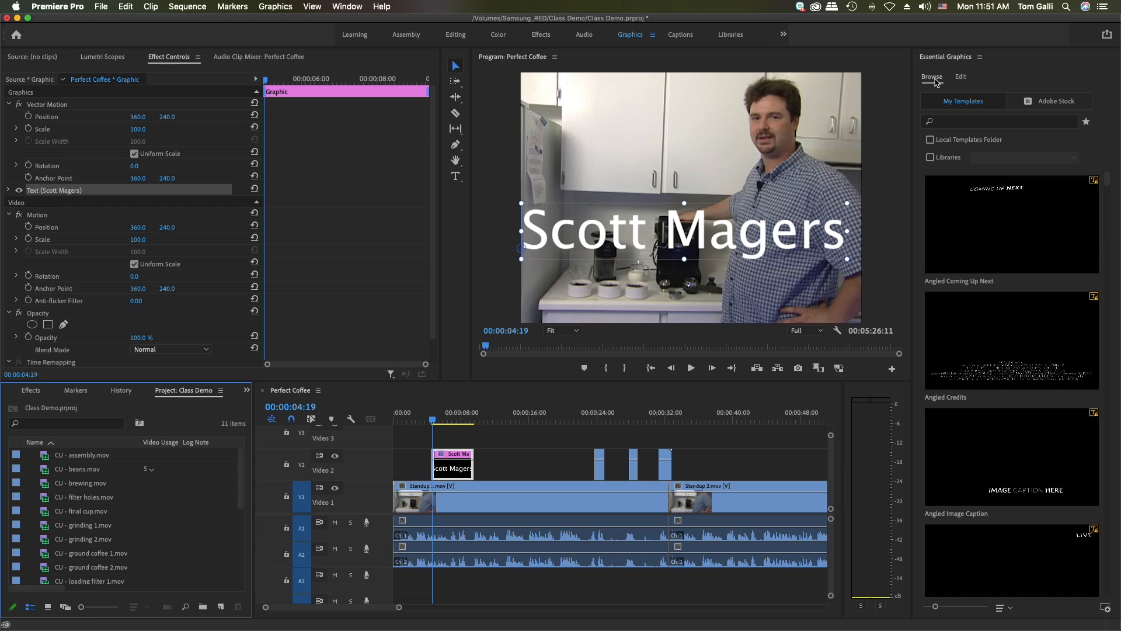
{"action": "scroll", "coordinate": [1061, 266], "scroll_direction": "down", "scroll_amount": 5}
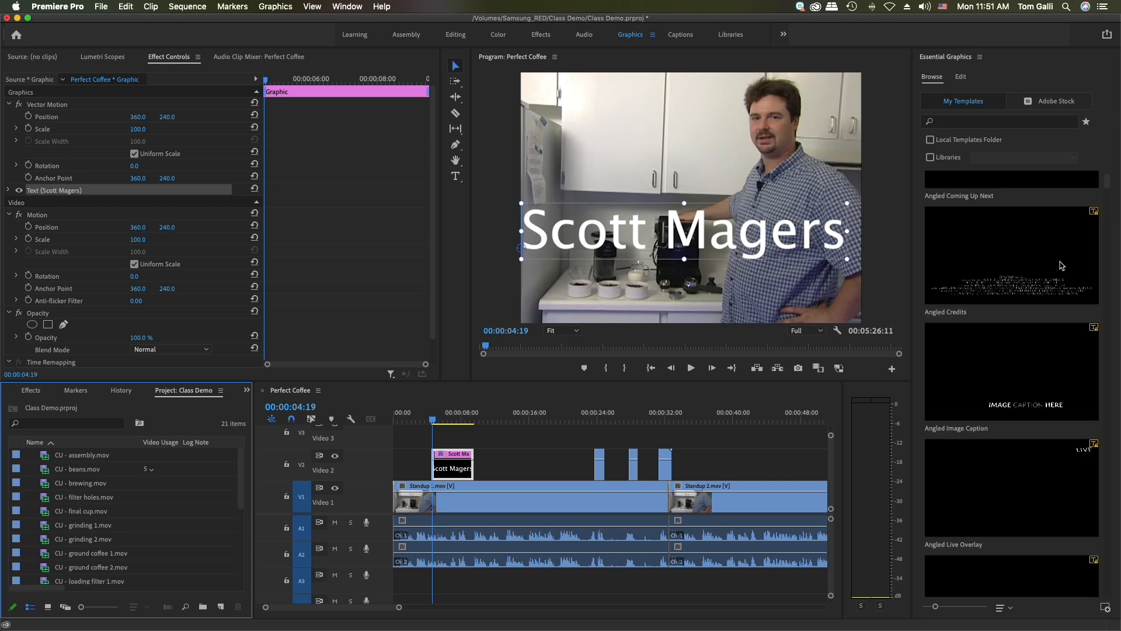
{"action": "scroll", "coordinate": [1061, 266], "scroll_direction": "down", "scroll_amount": 8}
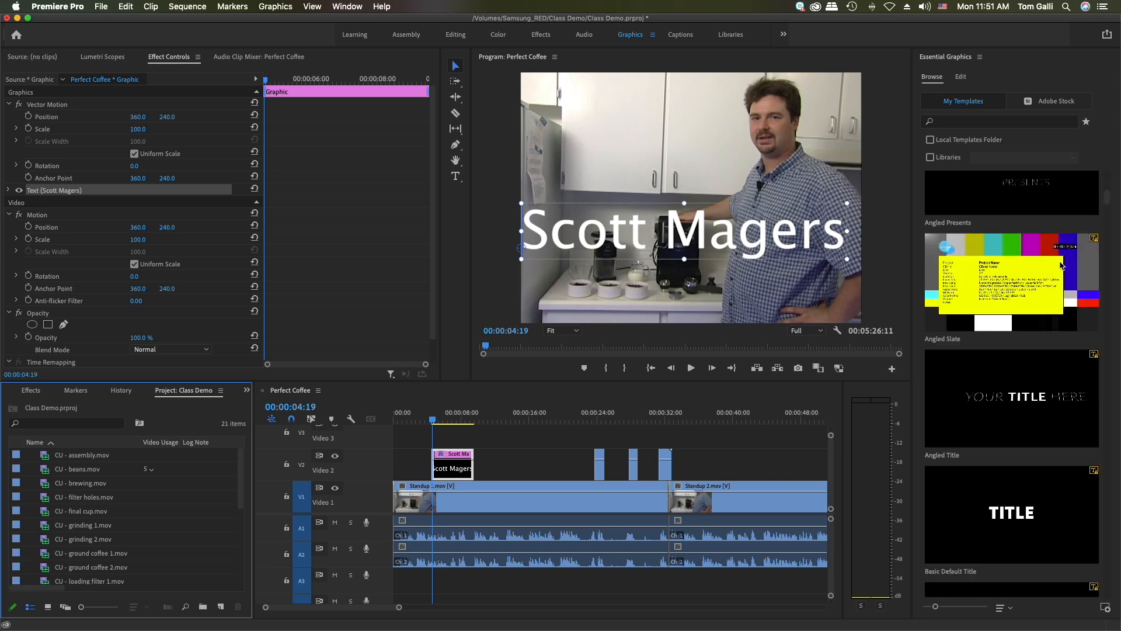
{"action": "scroll", "coordinate": [1061, 266], "scroll_direction": "down", "scroll_amount": 10}
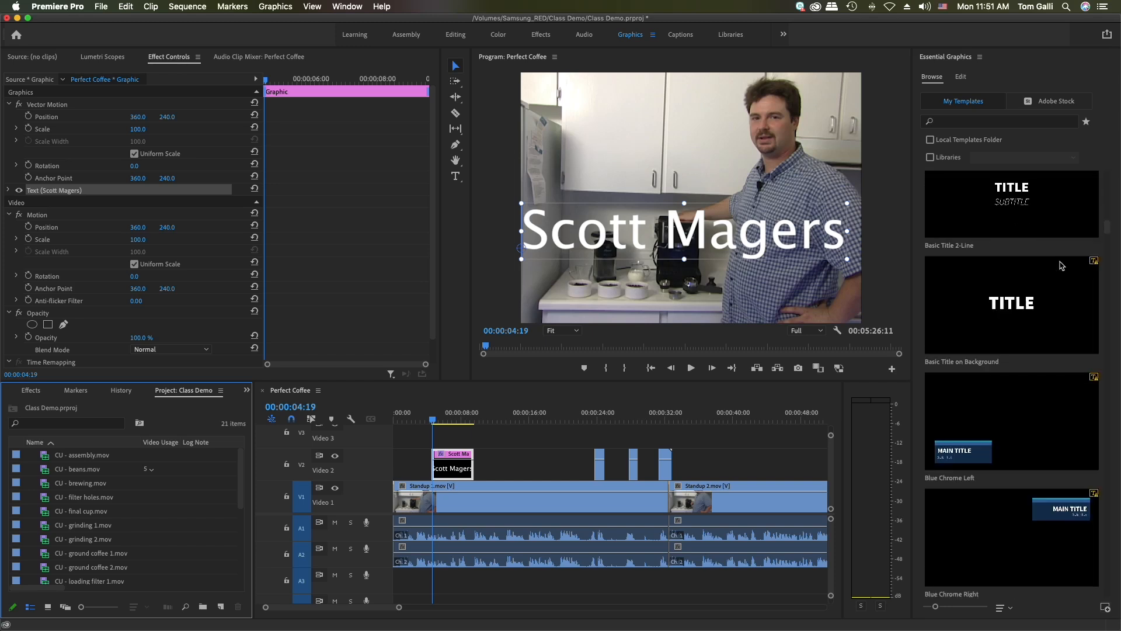
{"action": "scroll", "coordinate": [1061, 265], "scroll_direction": "up", "scroll_amount": 10}
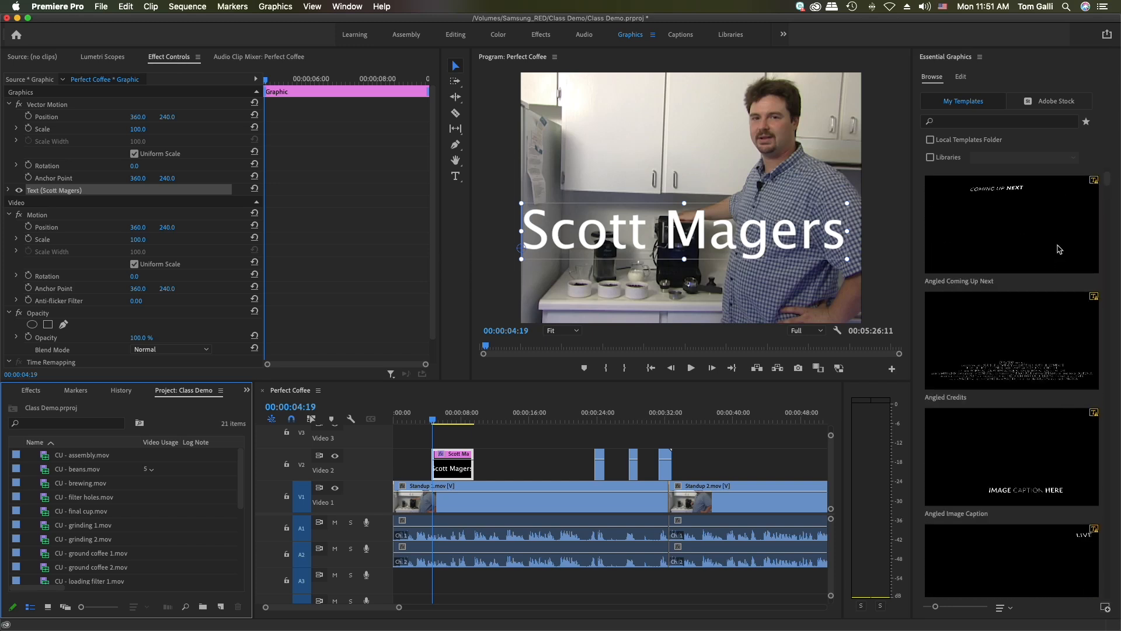
{"action": "left_click", "coordinate": [961, 78]}
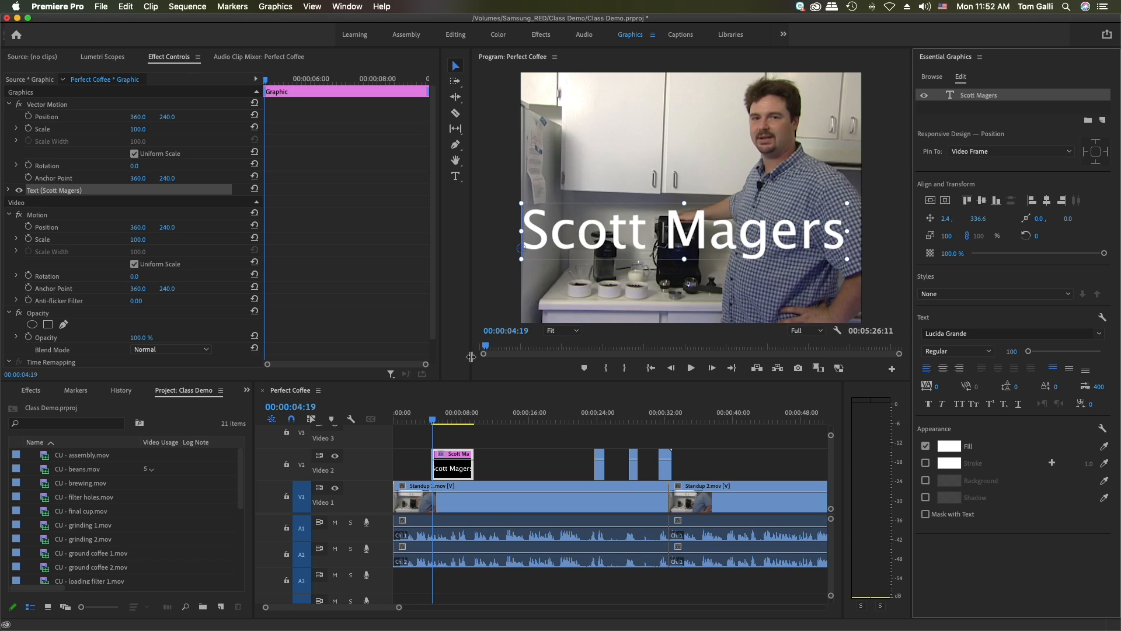
Delete the title clip from the Video 2 track
{"action": "left_click", "coordinate": [454, 470]}
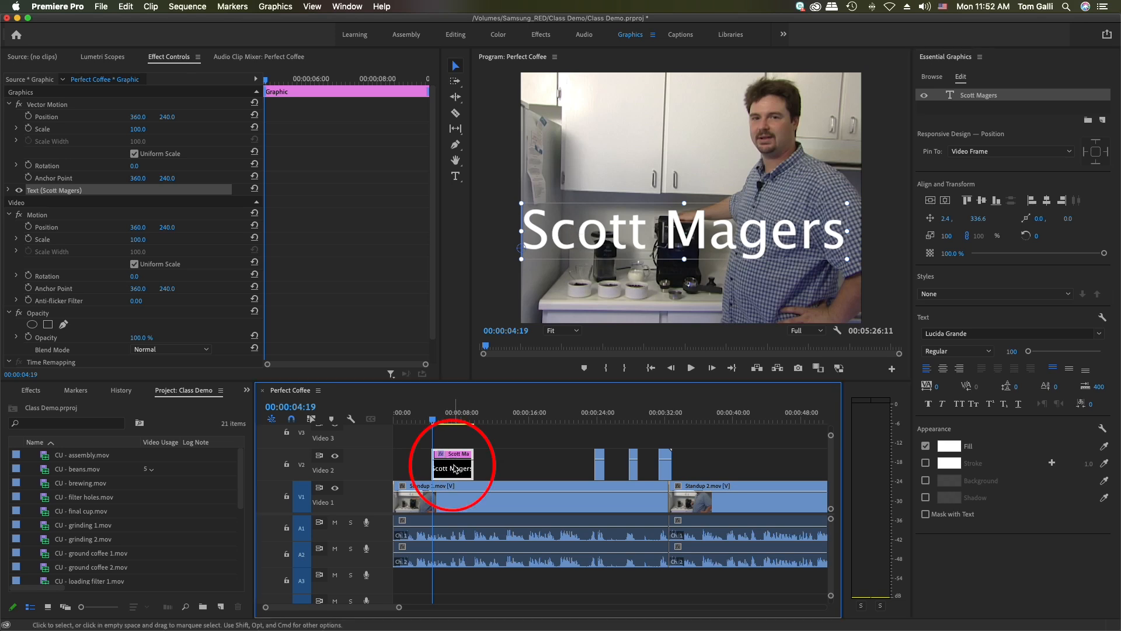
{"action": "left_click", "coordinate": [455, 445]}
{"action": "left_click", "coordinate": [453, 470]}
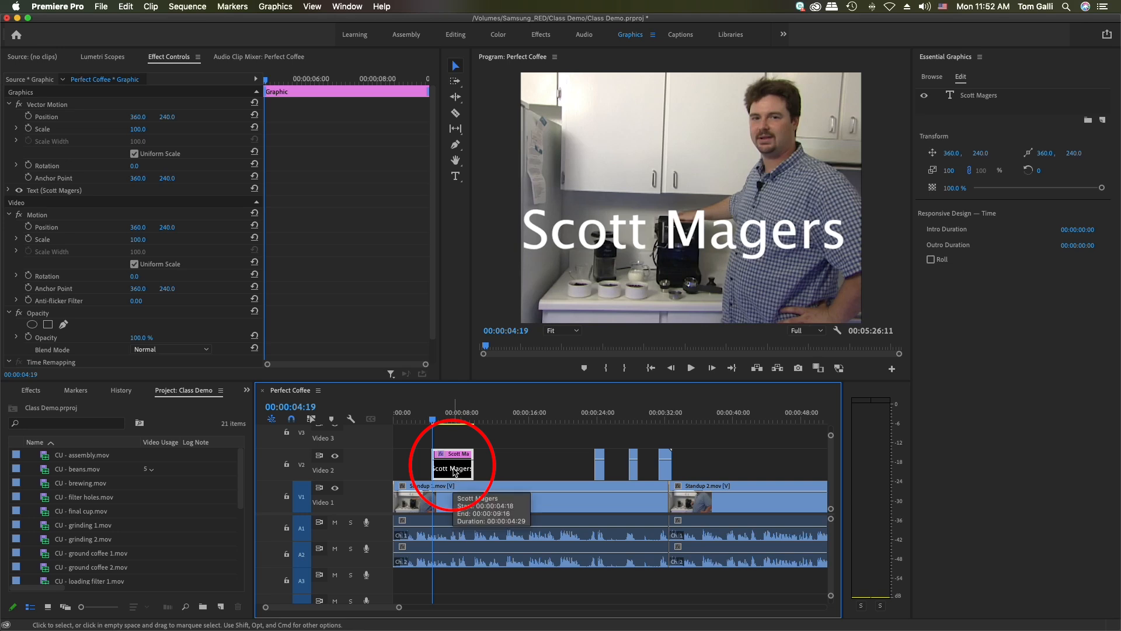
{"action": "key", "text": "Delete"}
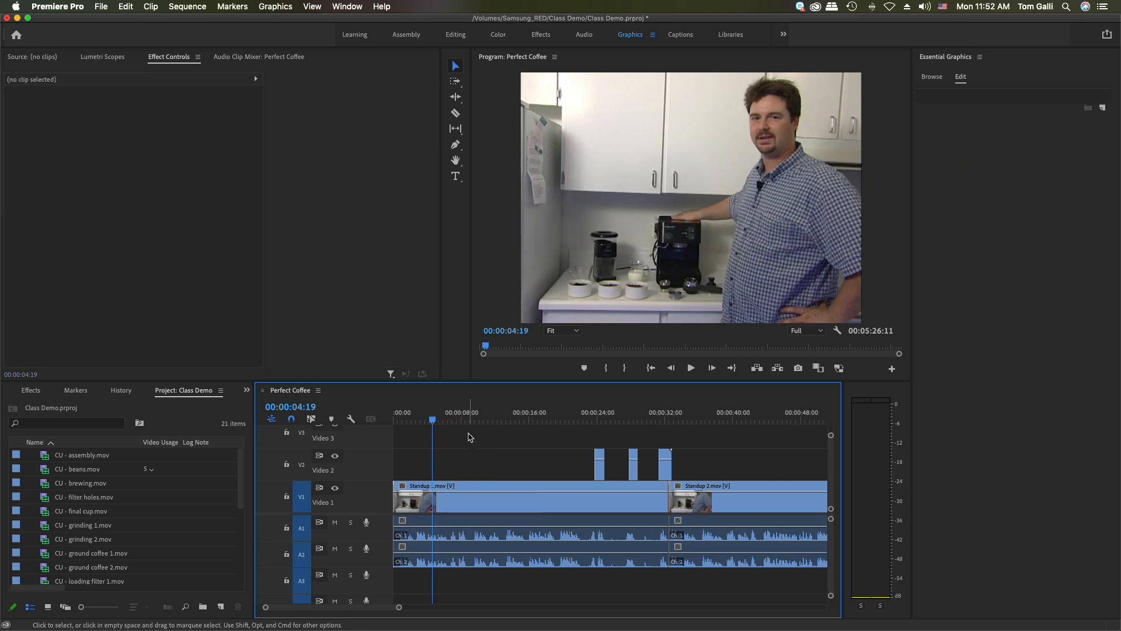
Add a new text title with the presenter's full name and move it to about position 42.5, 275.3
{"action": "left_click", "coordinate": [455, 176]}
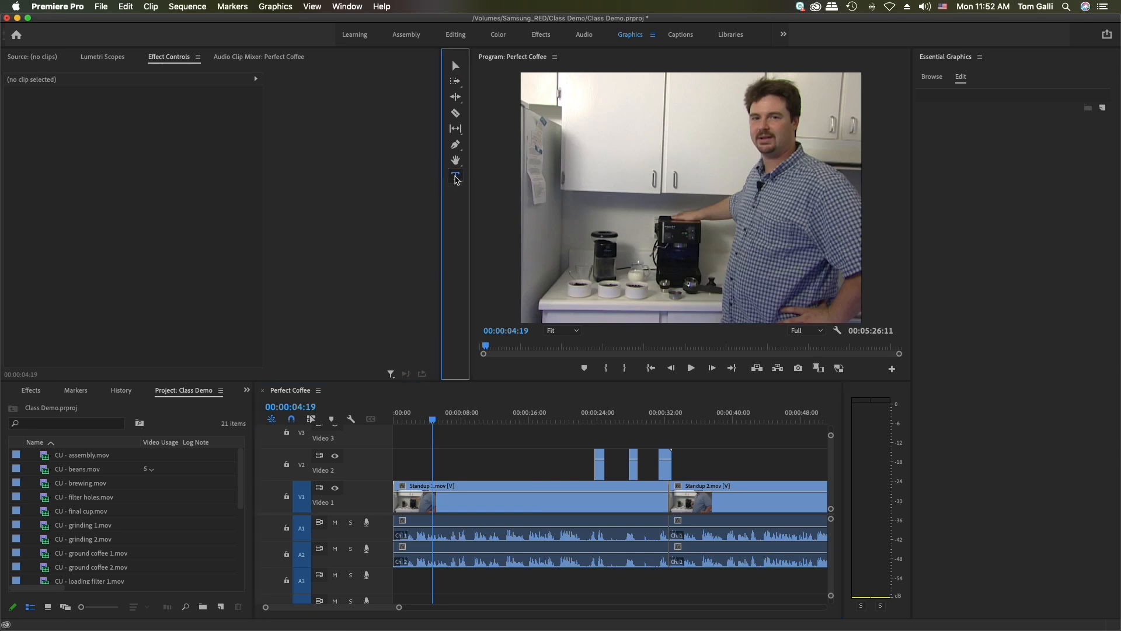
{"action": "left_click", "coordinate": [554, 211]}
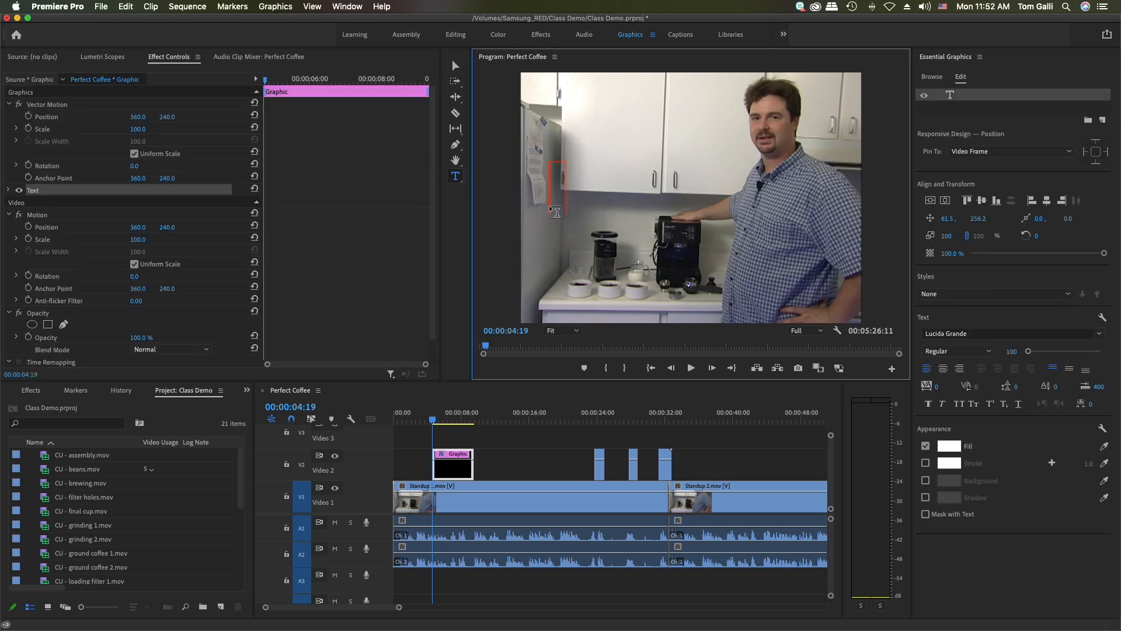
{"action": "type", "text": "Scott M"}
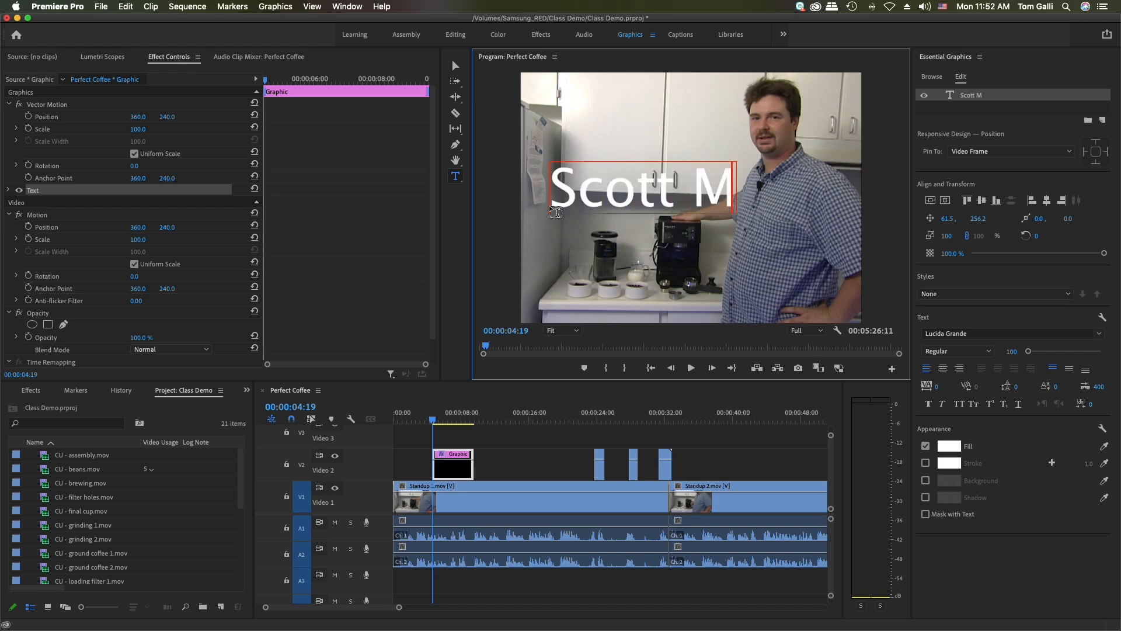
{"action": "type", "text": "agers"}
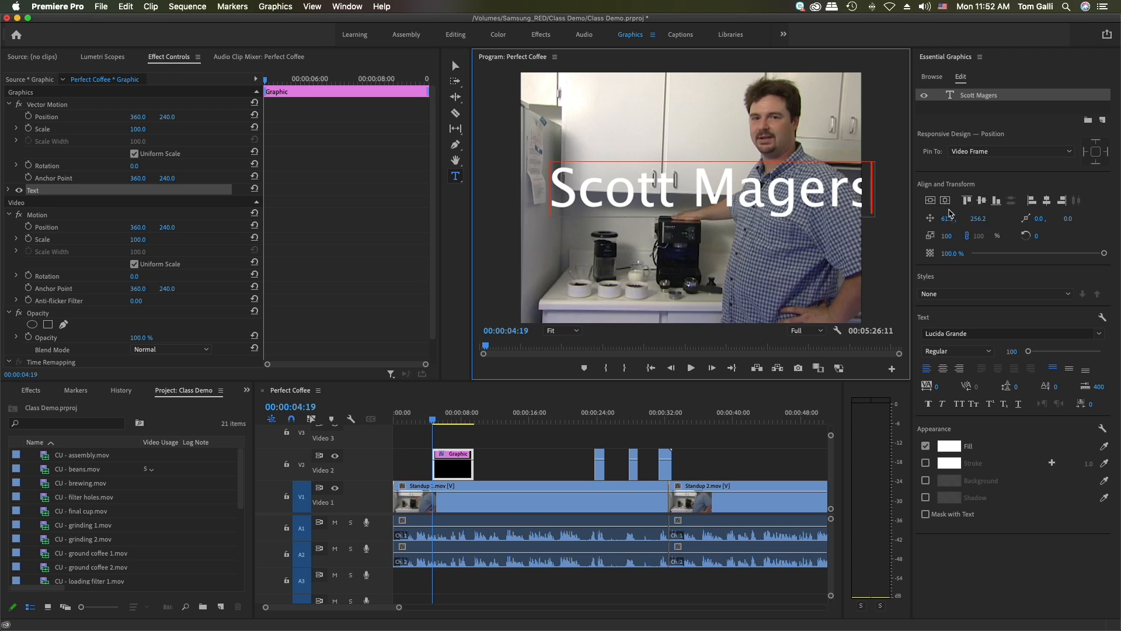
{"action": "left_click", "coordinate": [452, 64]}
{"action": "left_click_drag", "start_coordinate": [629, 199], "coordinate": [620, 209]}
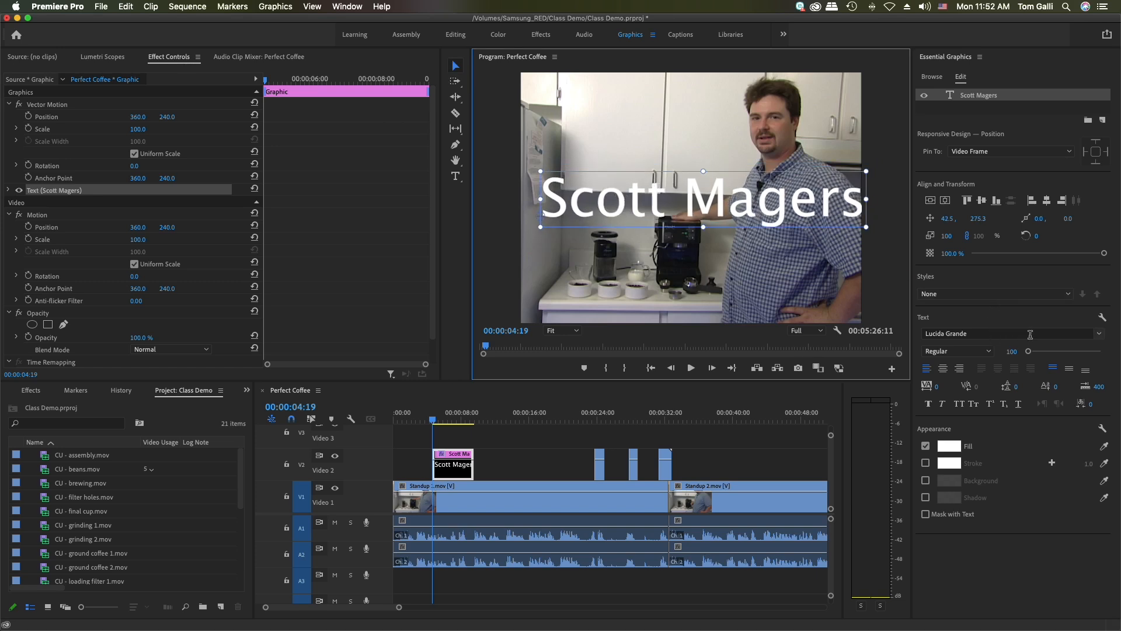
Try the Marker Felt and Optima fonts on the title text
{"action": "left_click", "coordinate": [1099, 334]}
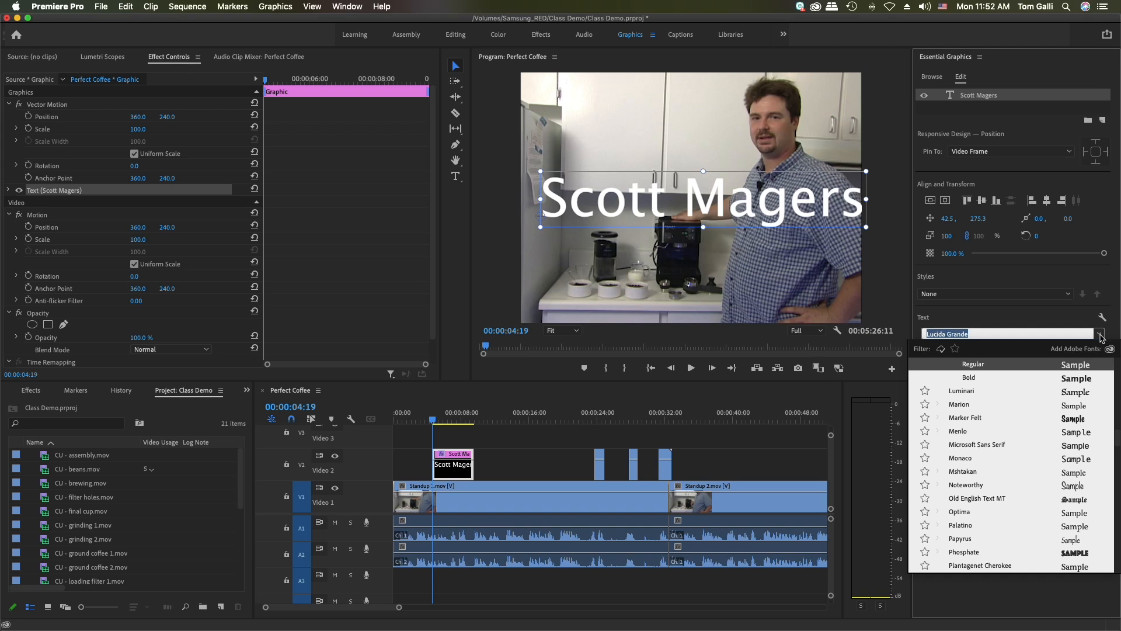
{"action": "left_click", "coordinate": [963, 418]}
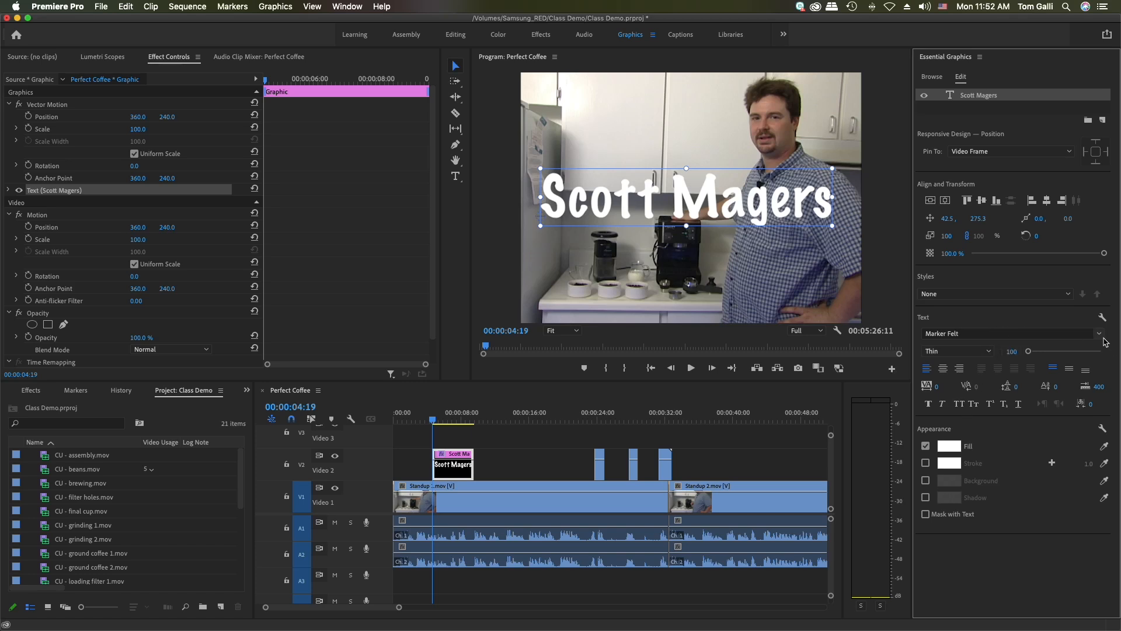
{"action": "left_click", "coordinate": [1099, 334]}
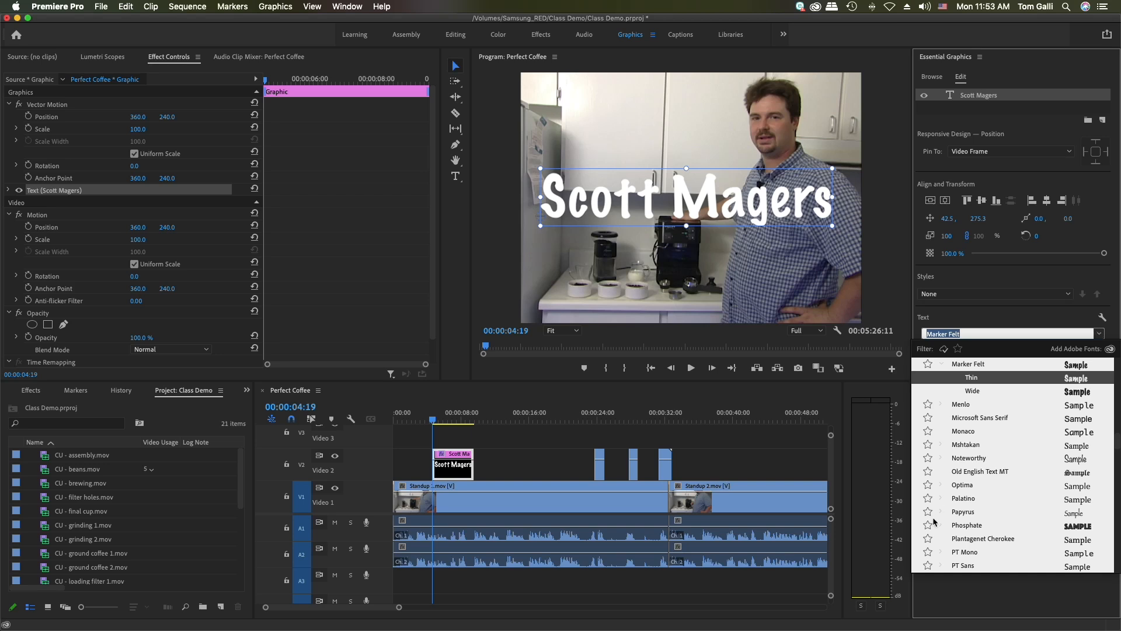
{"action": "left_click", "coordinate": [967, 486]}
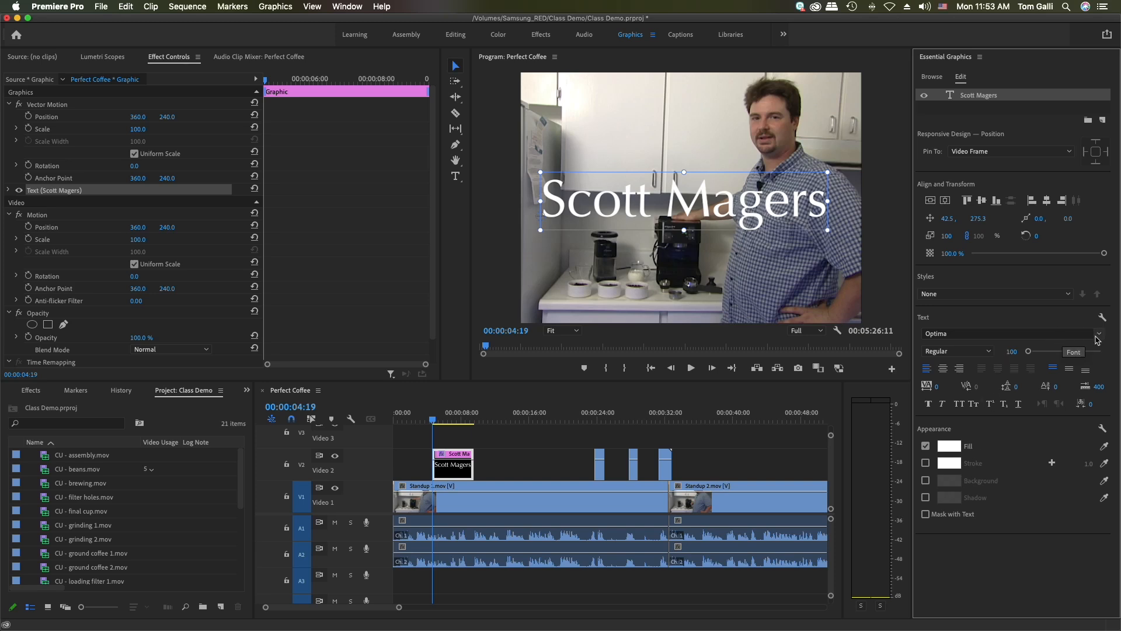
Set the title text's font to Courier with the Oblique style
{"action": "left_click", "coordinate": [1099, 334]}
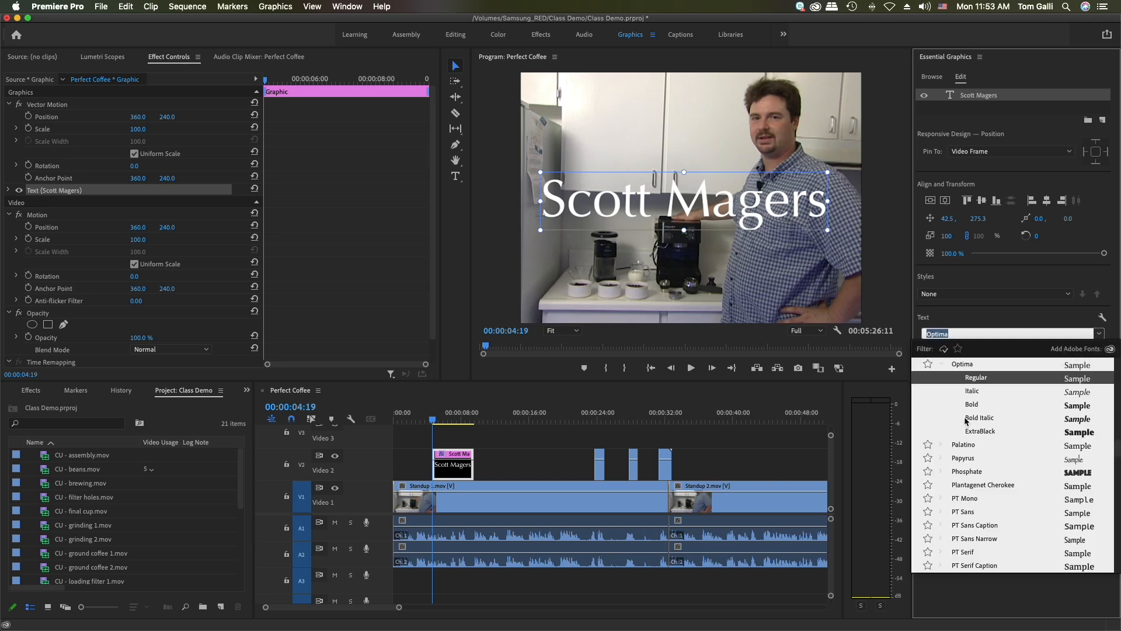
{"action": "scroll", "coordinate": [966, 420], "scroll_direction": "up", "scroll_amount": 10}
{"action": "scroll", "coordinate": [966, 420], "scroll_direction": "up", "scroll_amount": 8}
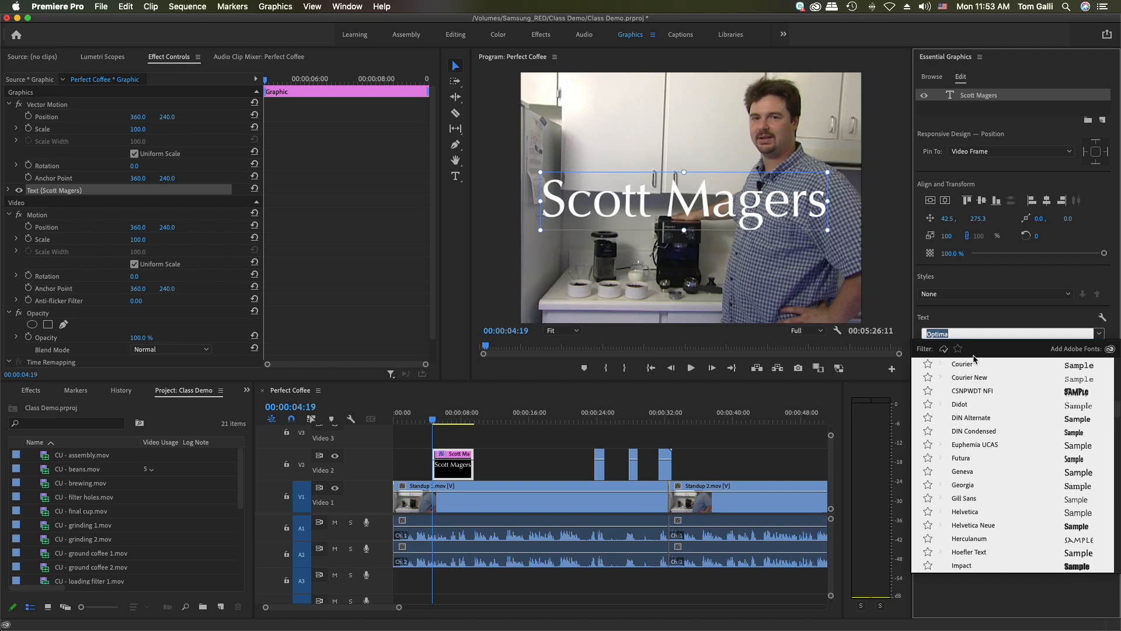
{"action": "left_click", "coordinate": [969, 366]}
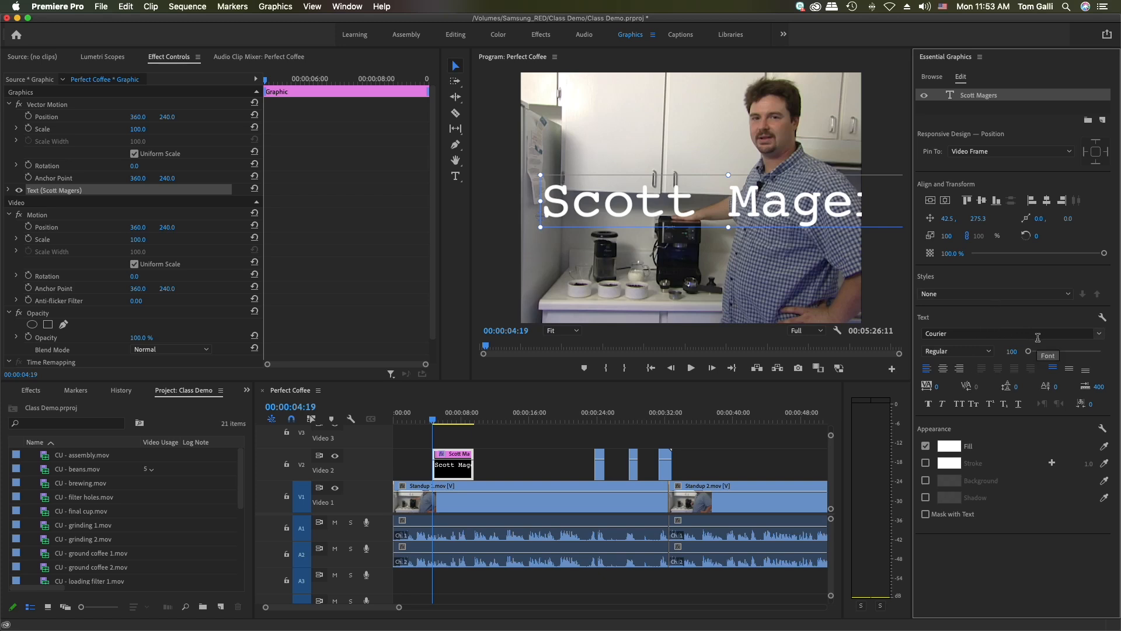
{"action": "left_click", "coordinate": [987, 352]}
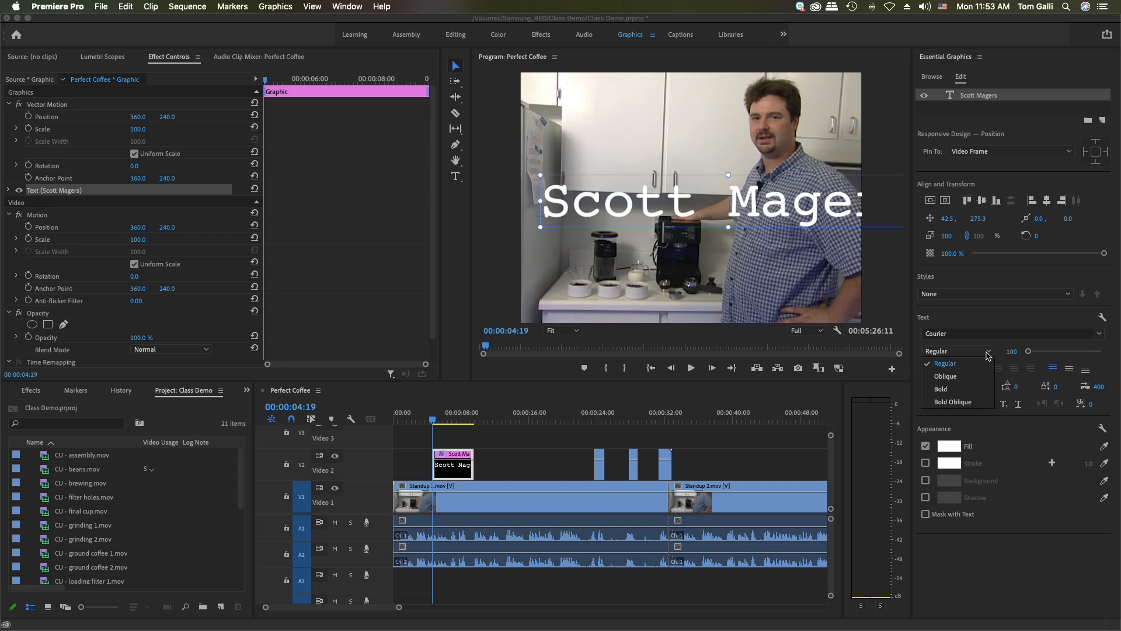
{"action": "left_click", "coordinate": [963, 378]}
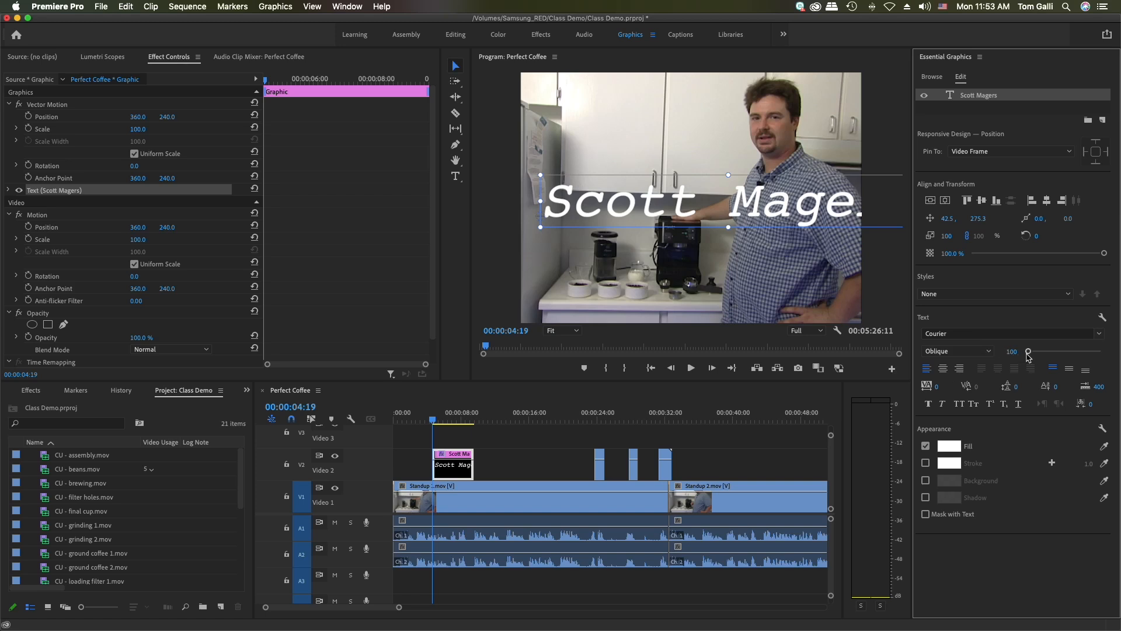
Set the title text's font size to 80
{"action": "left_click_drag", "start_coordinate": [1029, 355], "coordinate": [1027, 354]}
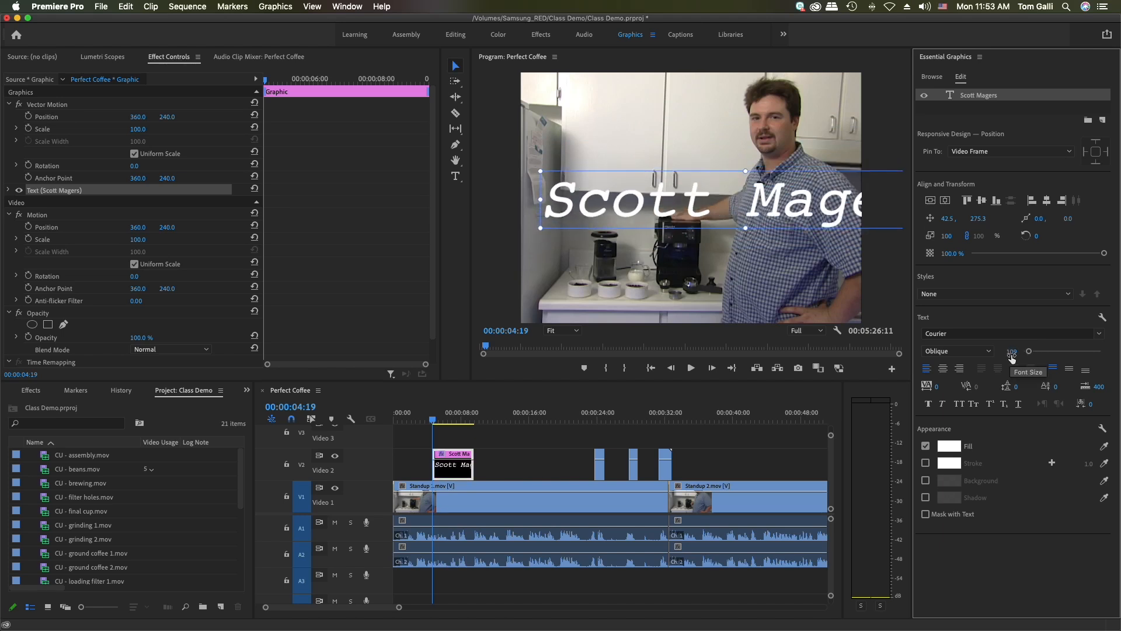
{"action": "left_click", "coordinate": [1011, 353]}
{"action": "type", "text": "80"}
{"action": "key", "text": "Return"}
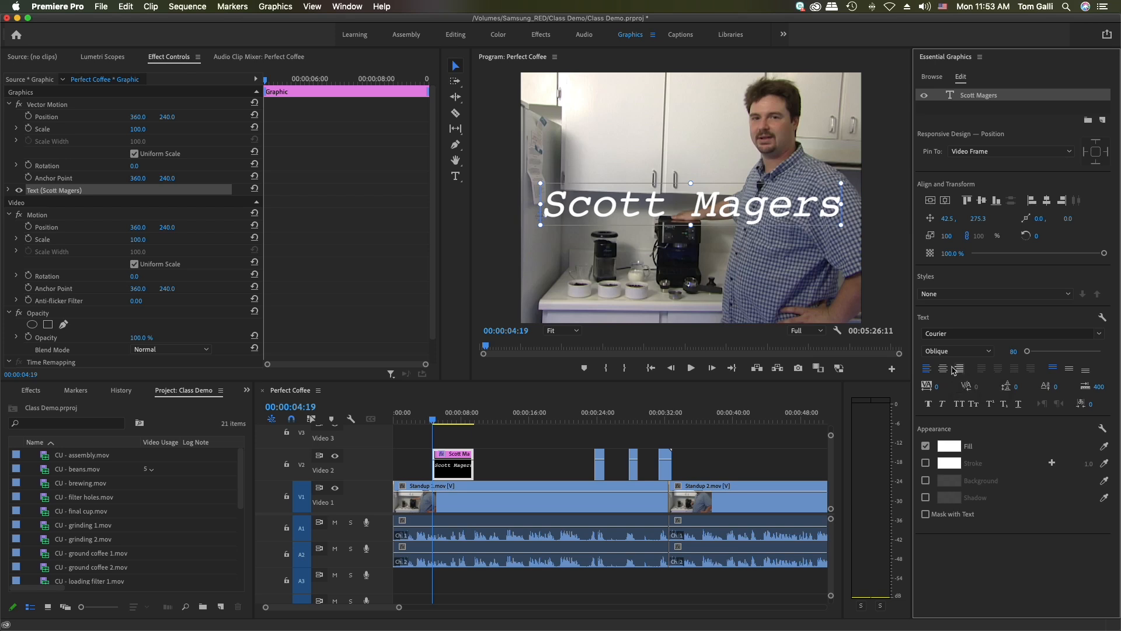
Move the name title lower in the frame, to about position 14.5, 372.3
{"action": "left_click", "coordinate": [452, 65]}
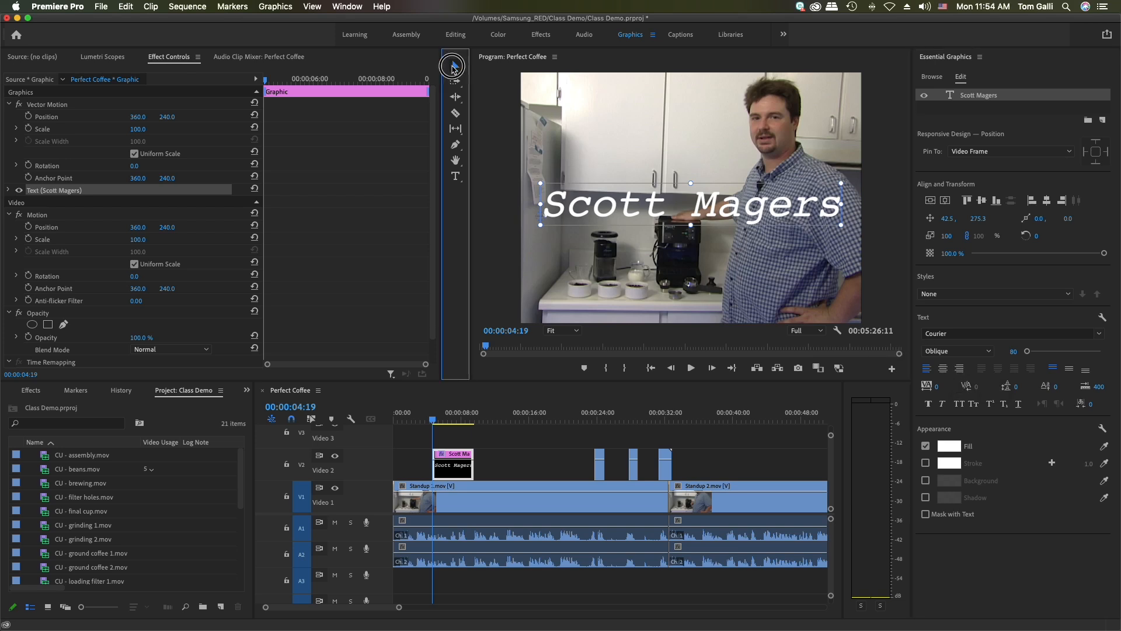
{"action": "left_click", "coordinate": [554, 200]}
{"action": "left_click_drag", "start_coordinate": [555, 200], "coordinate": [542, 250]}
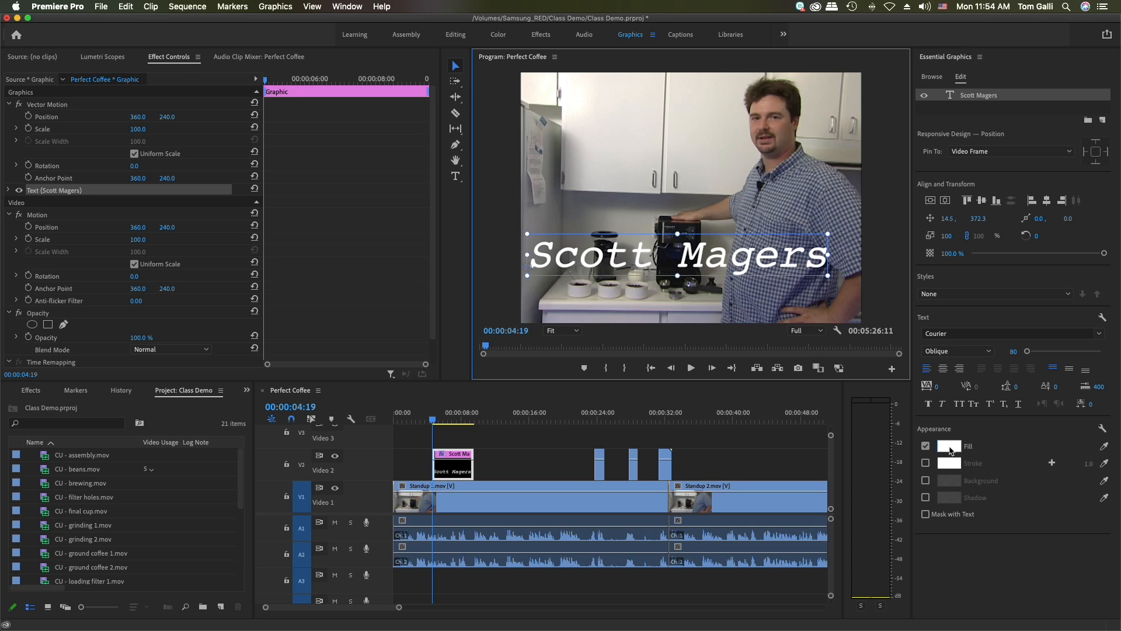
Set the name text's fill colour to brown, hex 714B20
{"action": "left_click", "coordinate": [925, 447]}
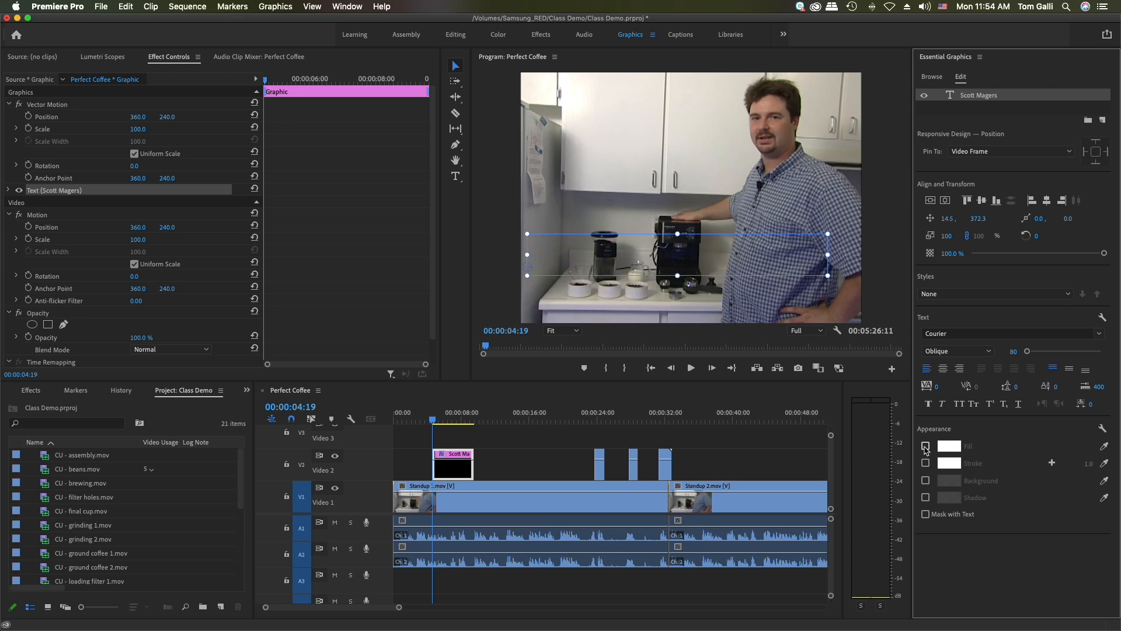
{"action": "left_click", "coordinate": [925, 447]}
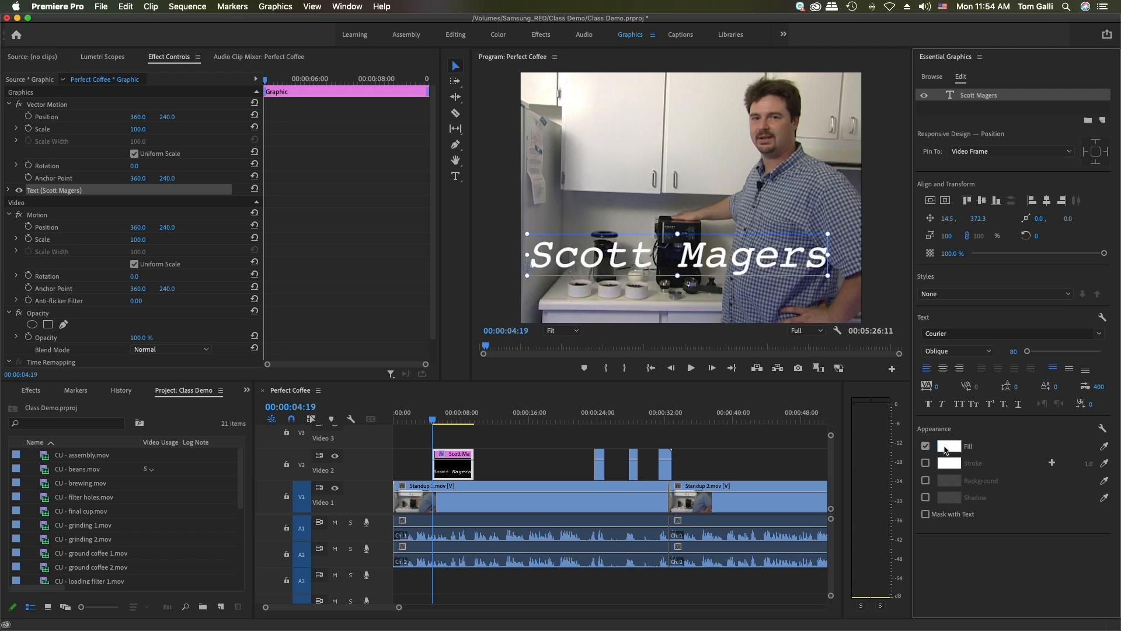
{"action": "left_click", "coordinate": [947, 447]}
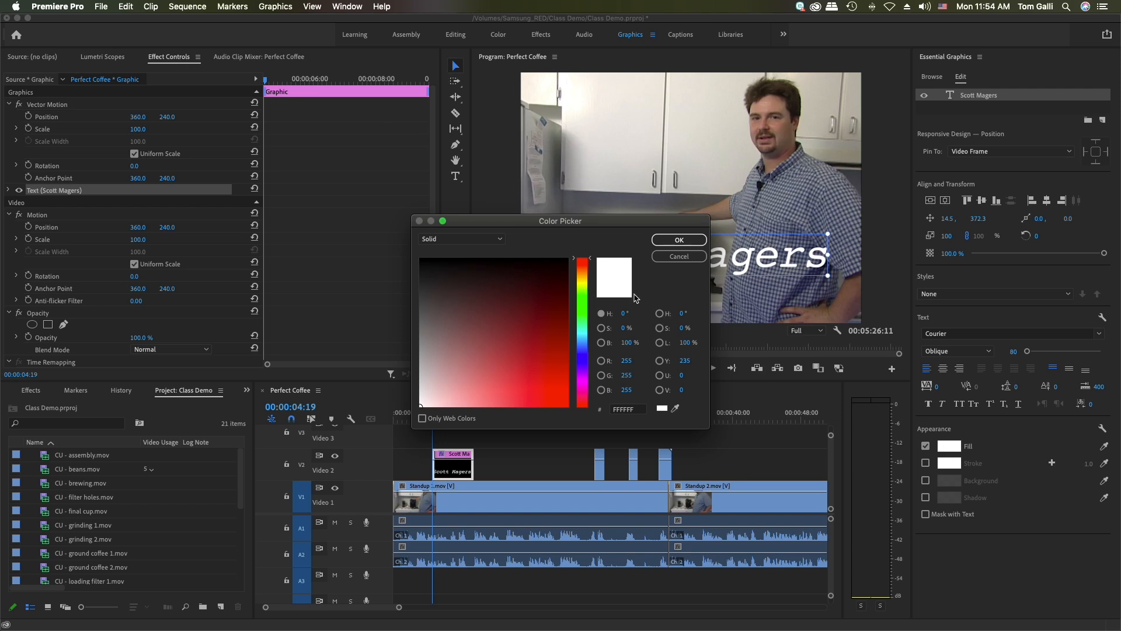
{"action": "left_click", "coordinate": [590, 270]}
{"action": "left_click_drag", "start_coordinate": [590, 269], "coordinate": [589, 270]}
{"action": "left_click_drag", "start_coordinate": [548, 313], "coordinate": [525, 323]}
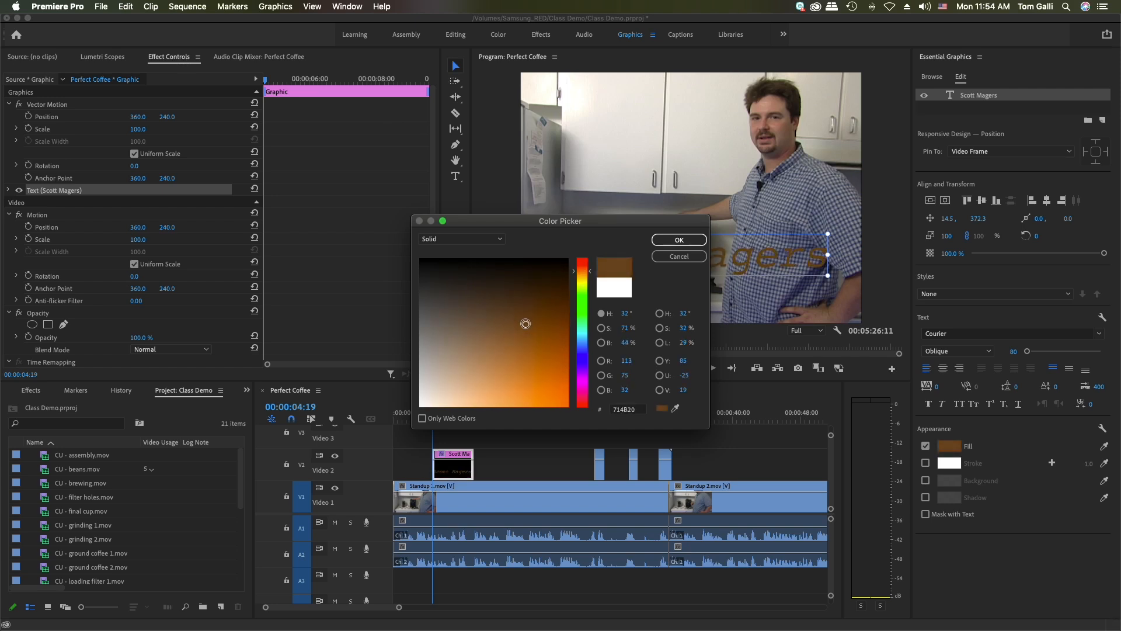
{"action": "left_click", "coordinate": [665, 241]}
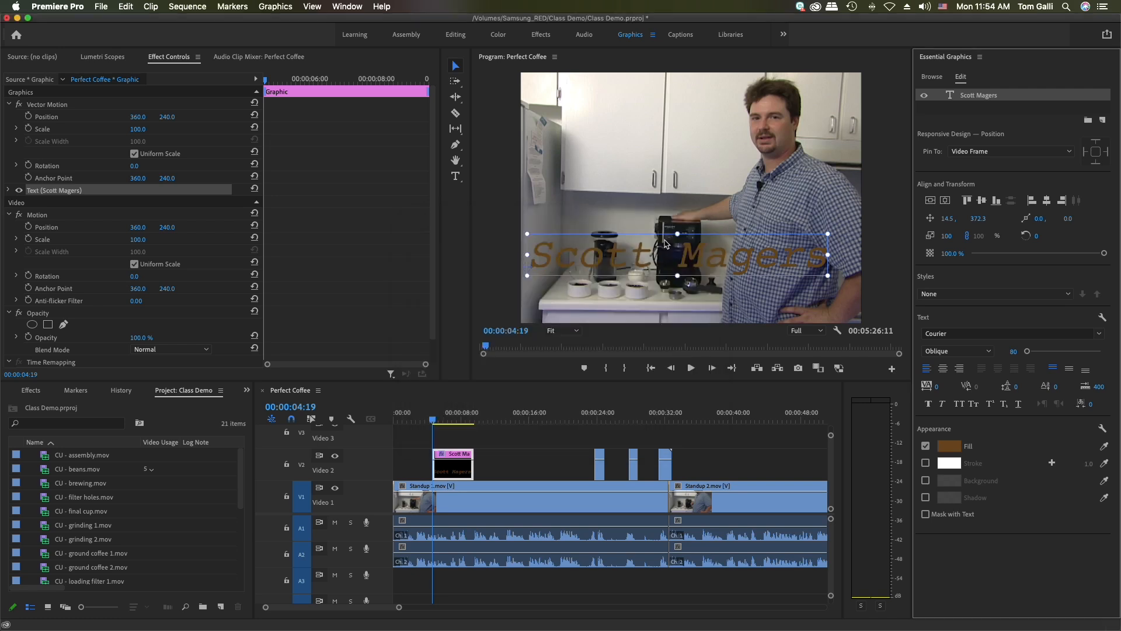
Add a stroke to the name text and colour it black, hex 000000
{"action": "left_click", "coordinate": [926, 463]}
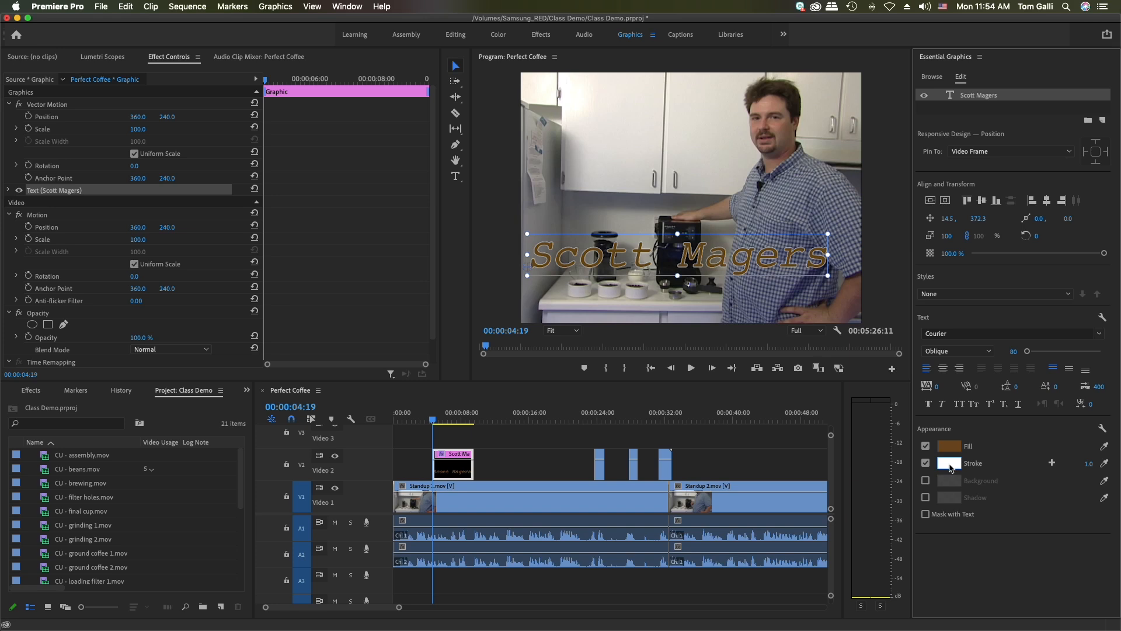
{"action": "left_click", "coordinate": [949, 463]}
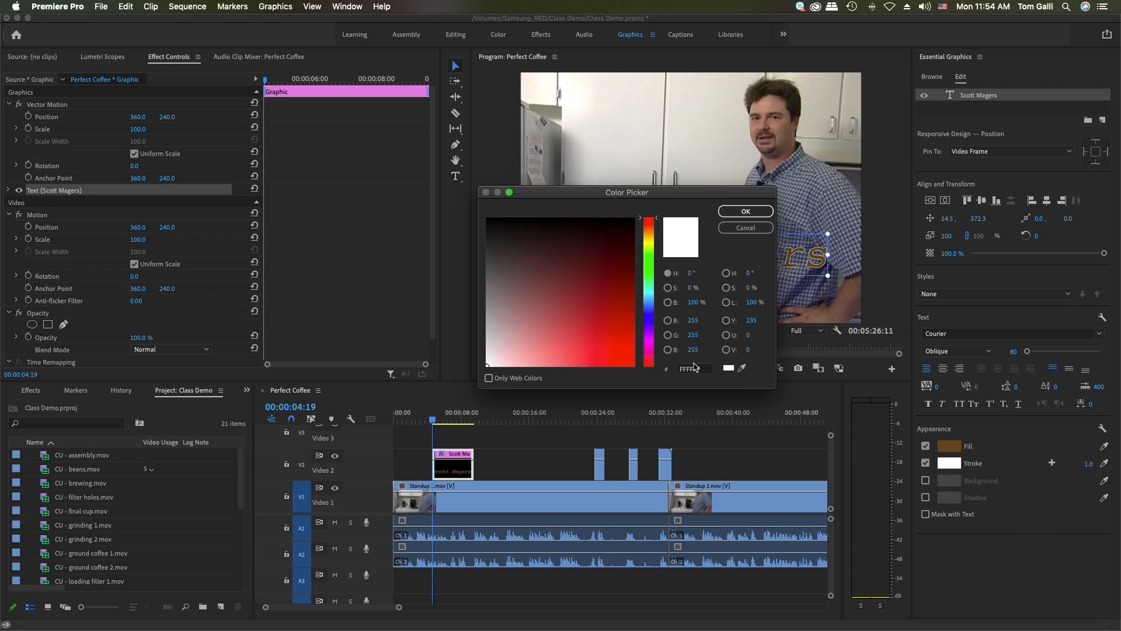
{"action": "left_click_drag", "start_coordinate": [602, 225], "coordinate": [577, 204]}
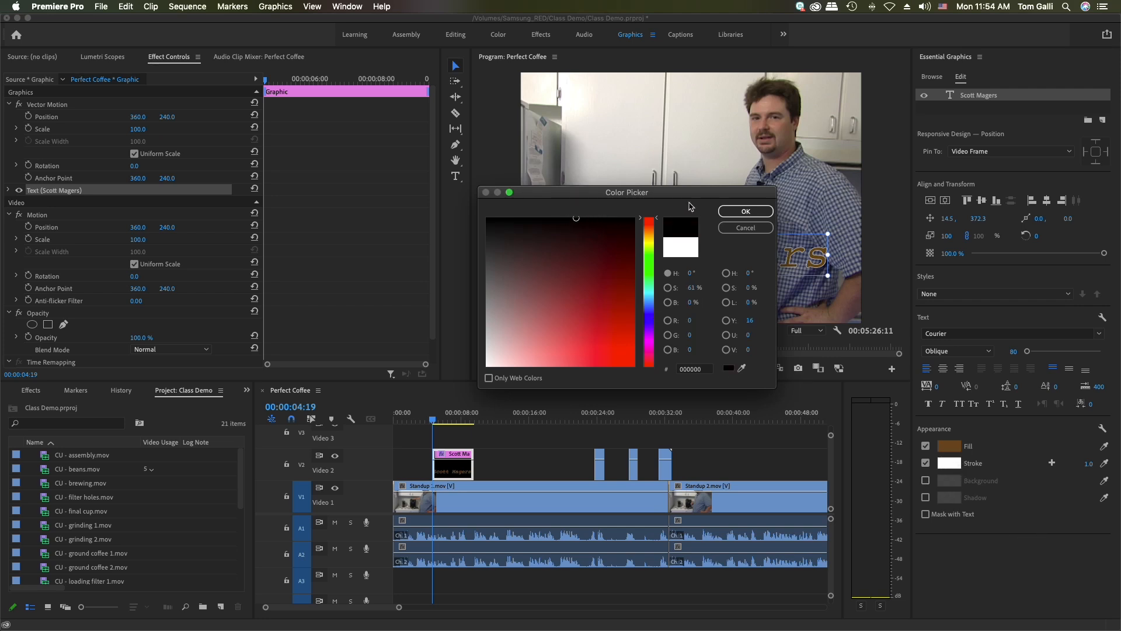
{"action": "left_click", "coordinate": [742, 213]}
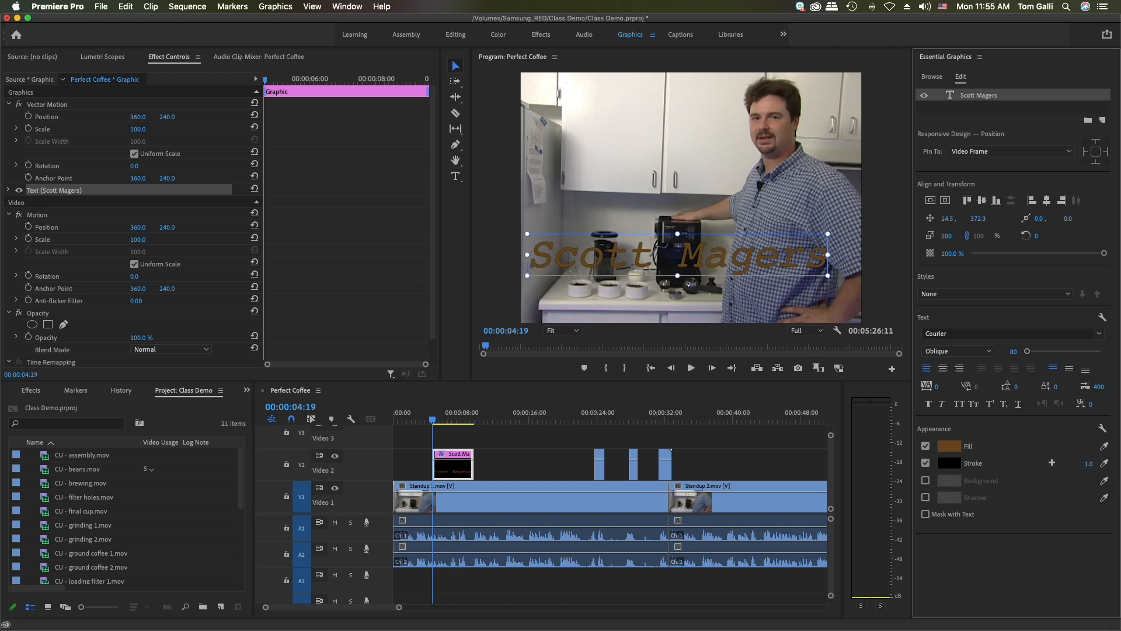
Set the name text's stroke width to 6.0
{"action": "left_click_drag", "start_coordinate": [1088, 463], "coordinate": [1093, 463]}
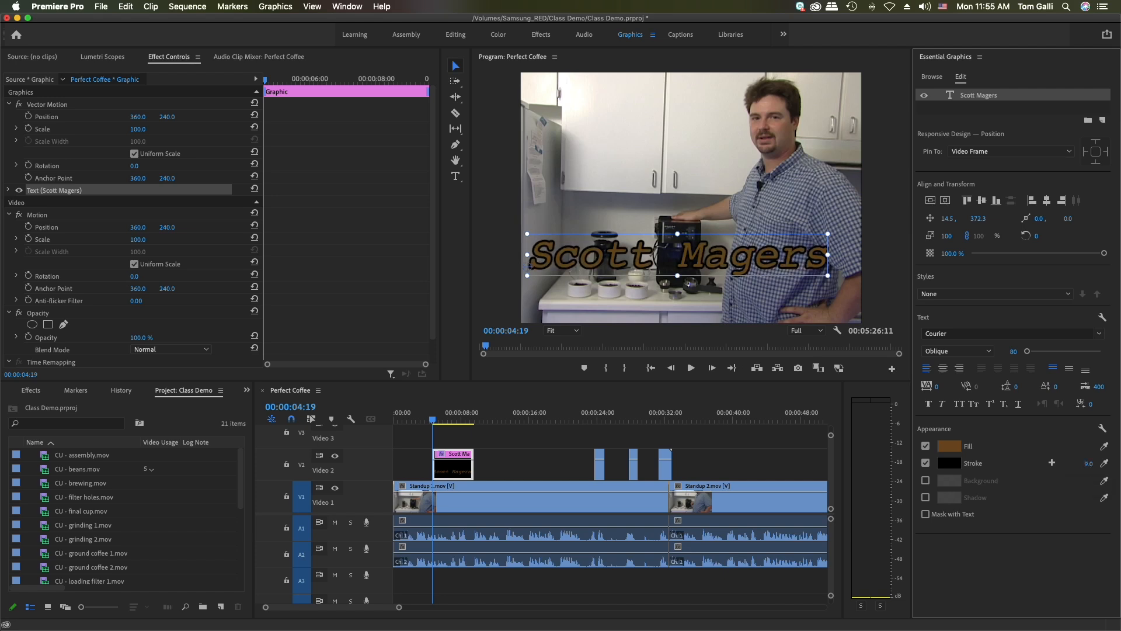
{"action": "left_click", "coordinate": [1076, 460]}
{"action": "type", "text": "6"}
{"action": "key", "text": "Return"}
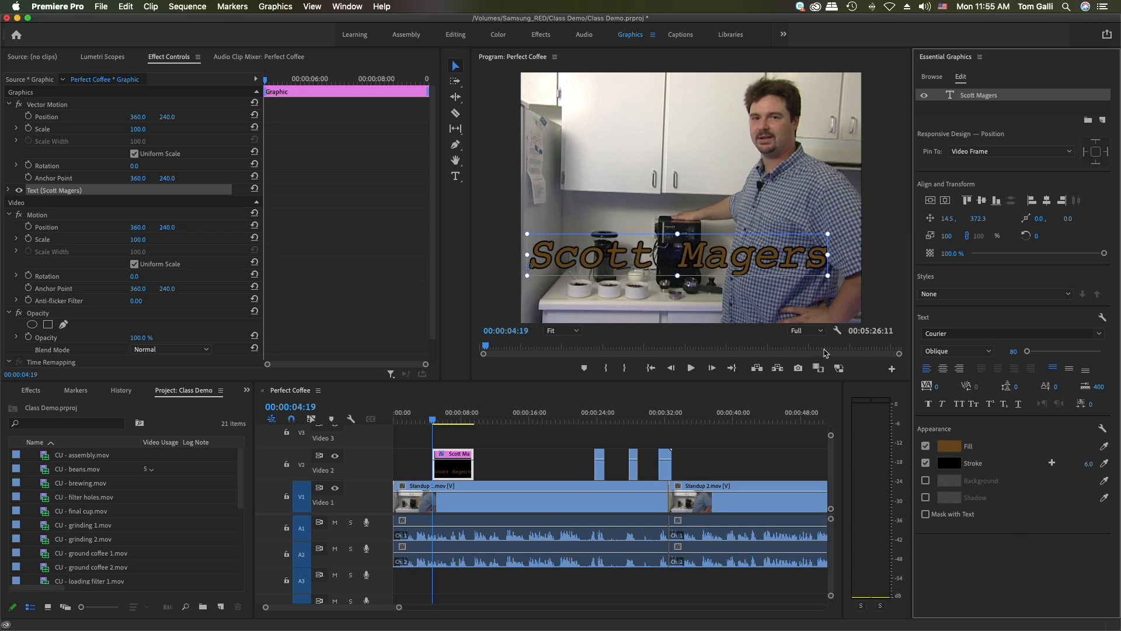
Add a second text layer reading "Coffee Guru" to the same graphic, at about position 75.0, 176.0 above the name
{"action": "left_click", "coordinate": [456, 177]}
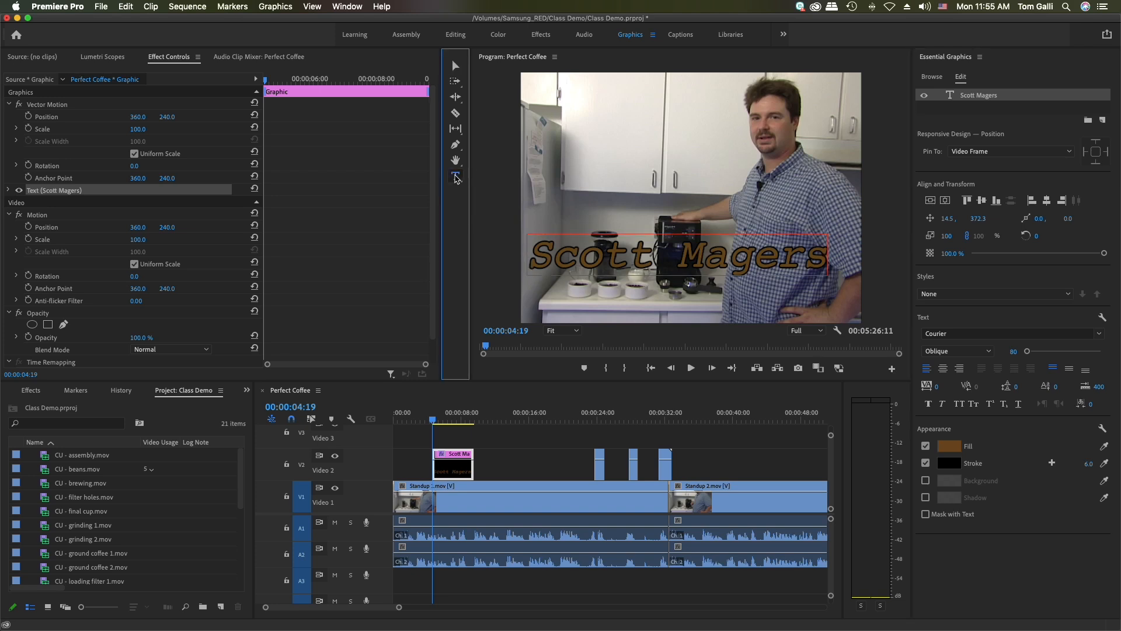
{"action": "left_click", "coordinate": [558, 166]}
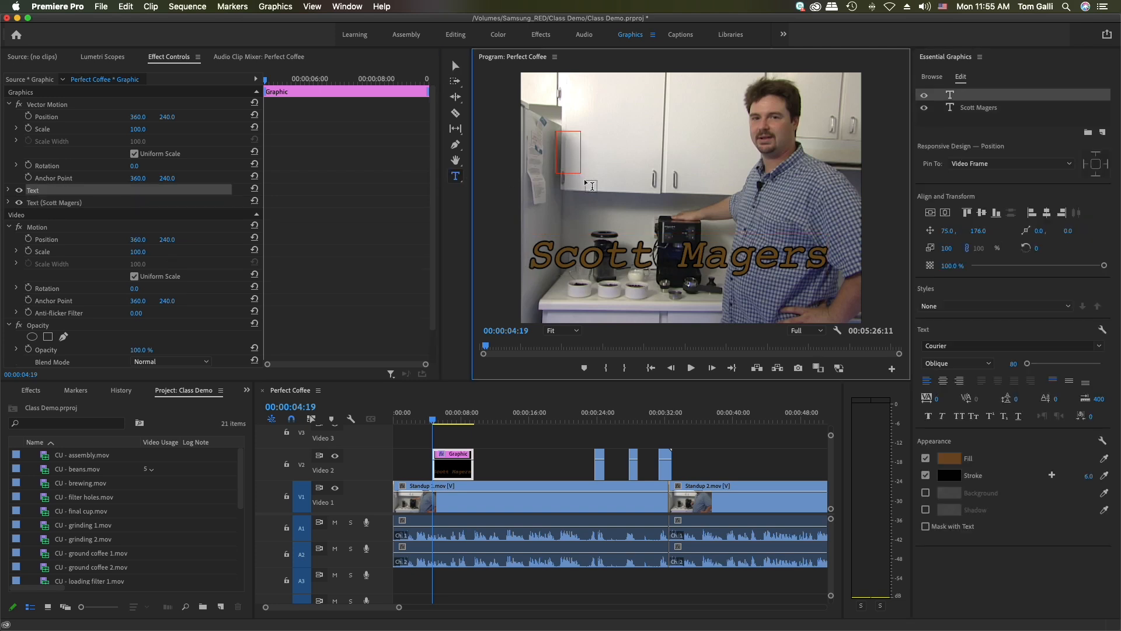
{"action": "type", "text": "Coffee"}
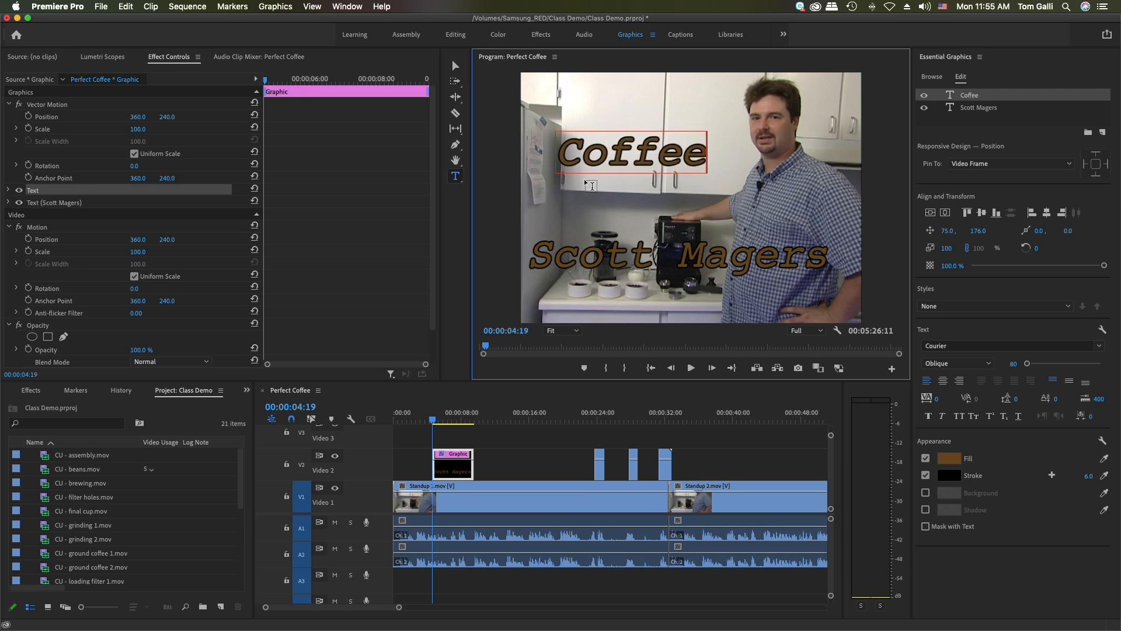
{"action": "type", "text": " Guru"}
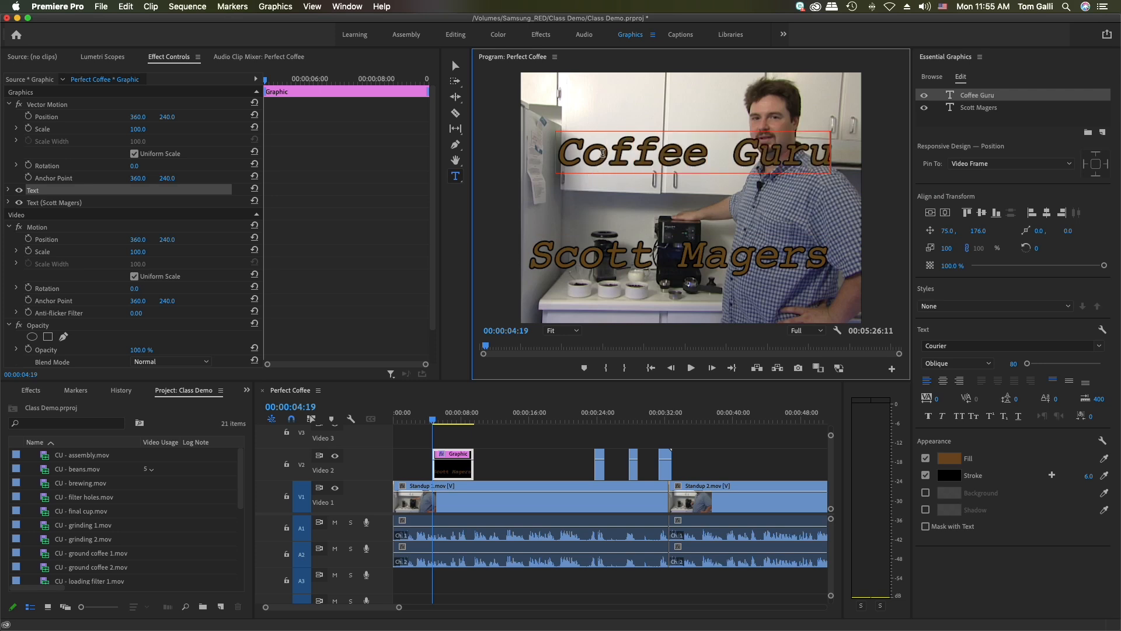
{"action": "left_click", "coordinate": [455, 65]}
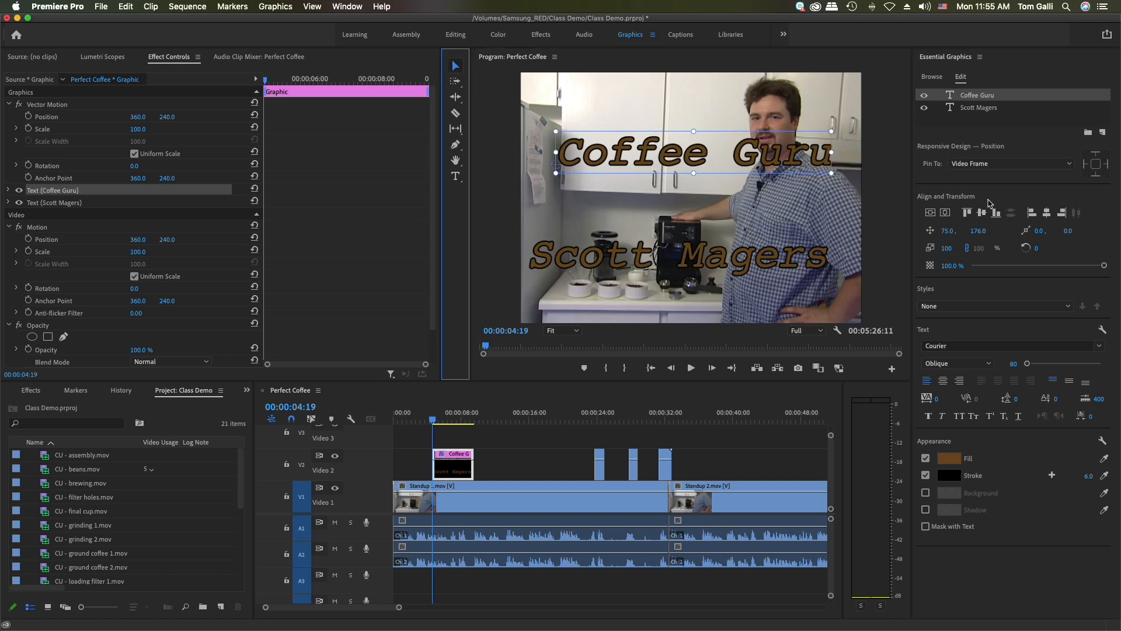
Set the font size of the name text to 85 and of the "Coffee Guru" text to 49
{"action": "left_click", "coordinate": [976, 108]}
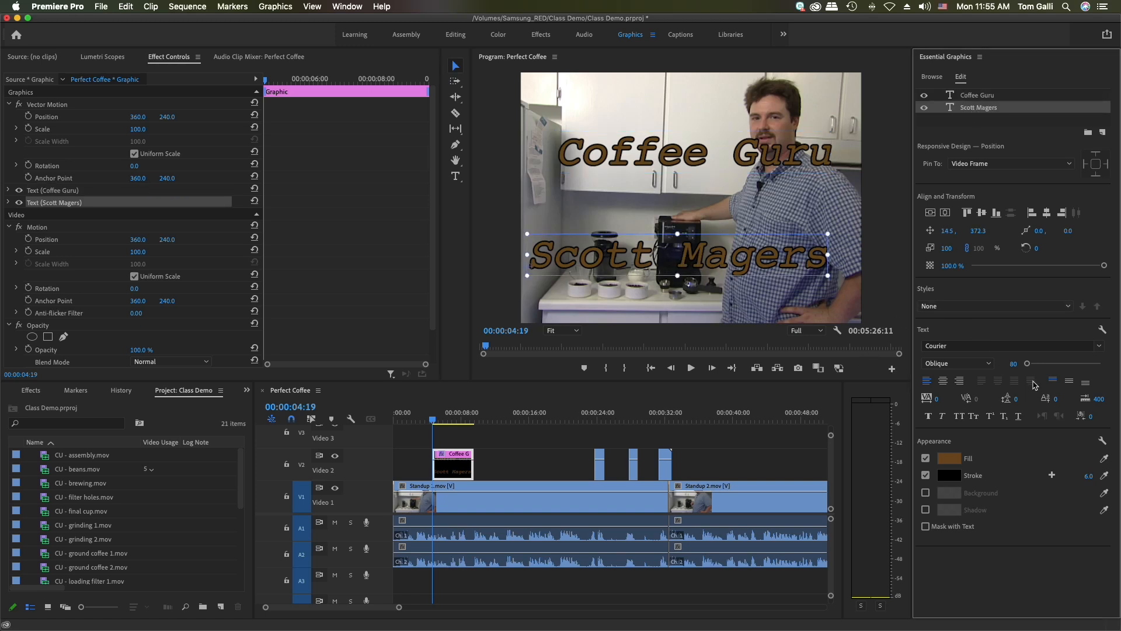
{"action": "left_click_drag", "start_coordinate": [1027, 363], "coordinate": [1028, 368]}
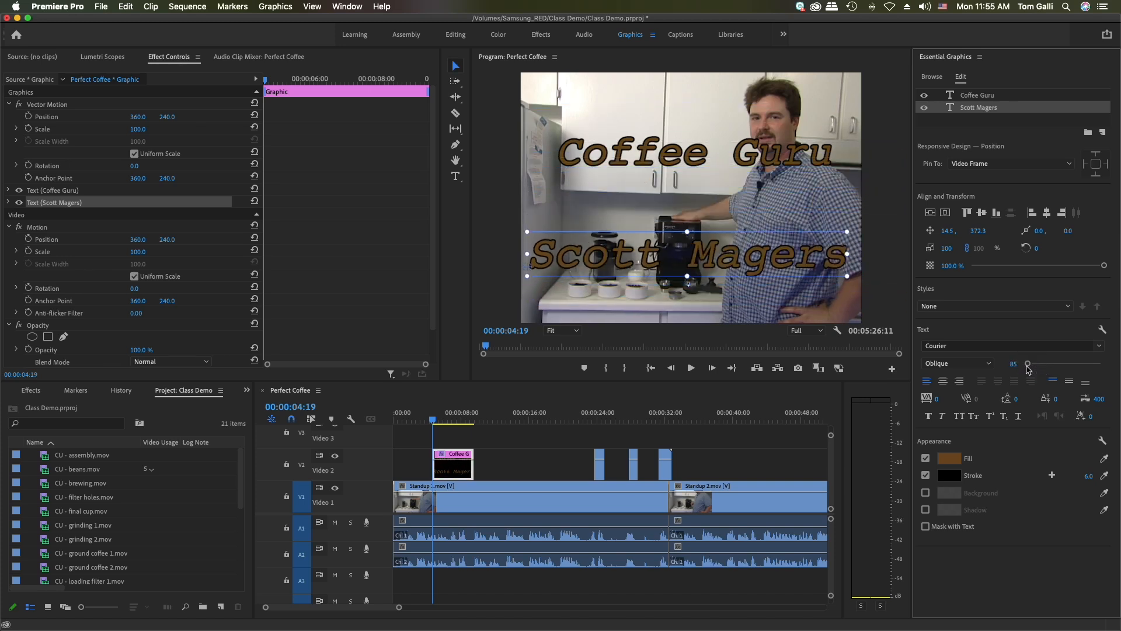
{"action": "left_click", "coordinate": [990, 97]}
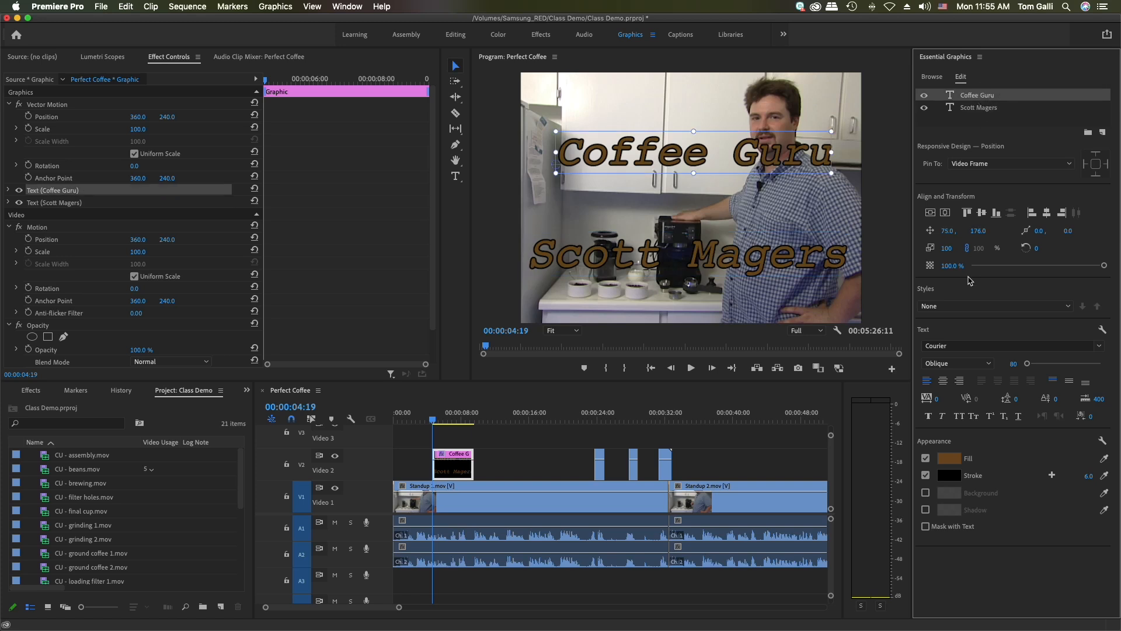
{"action": "left_click_drag", "start_coordinate": [1027, 366], "coordinate": [1025, 366]}
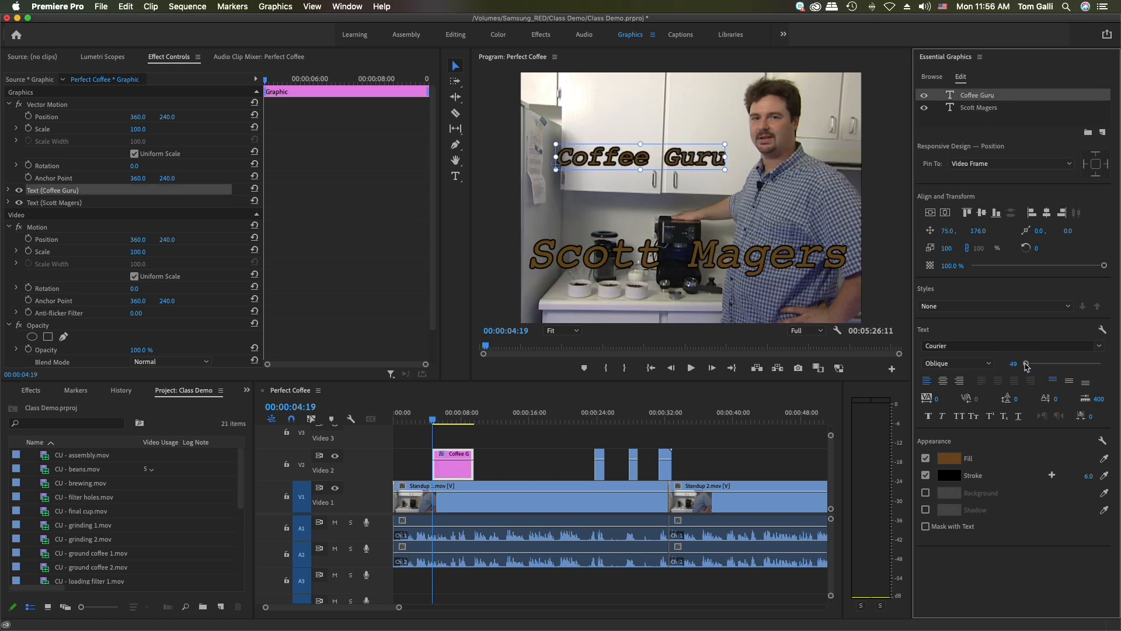
Set the "Coffee Guru" text to the Regular style and move it just below the name, to about position 76.0, 414.0
{"action": "left_click", "coordinate": [985, 368]}
{"action": "left_click", "coordinate": [963, 380]}
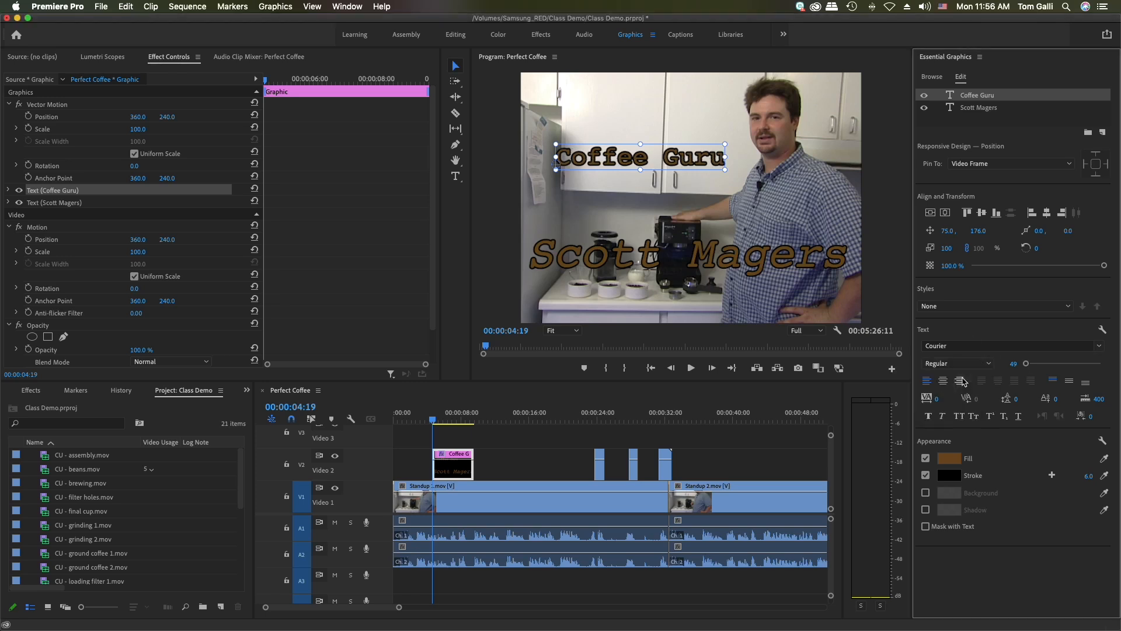
{"action": "left_click_drag", "start_coordinate": [687, 155], "coordinate": [686, 275]}
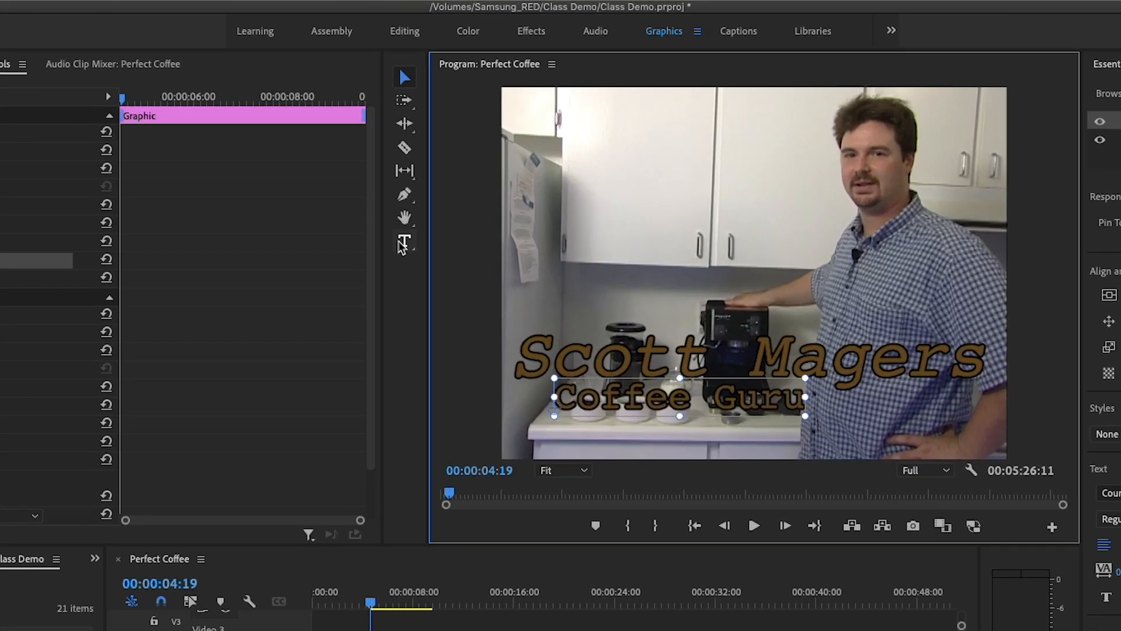
Draw a rectangle across the full frame width over both text lines, at about position 368.5, 367.0
{"action": "left_click", "coordinate": [402, 243]}
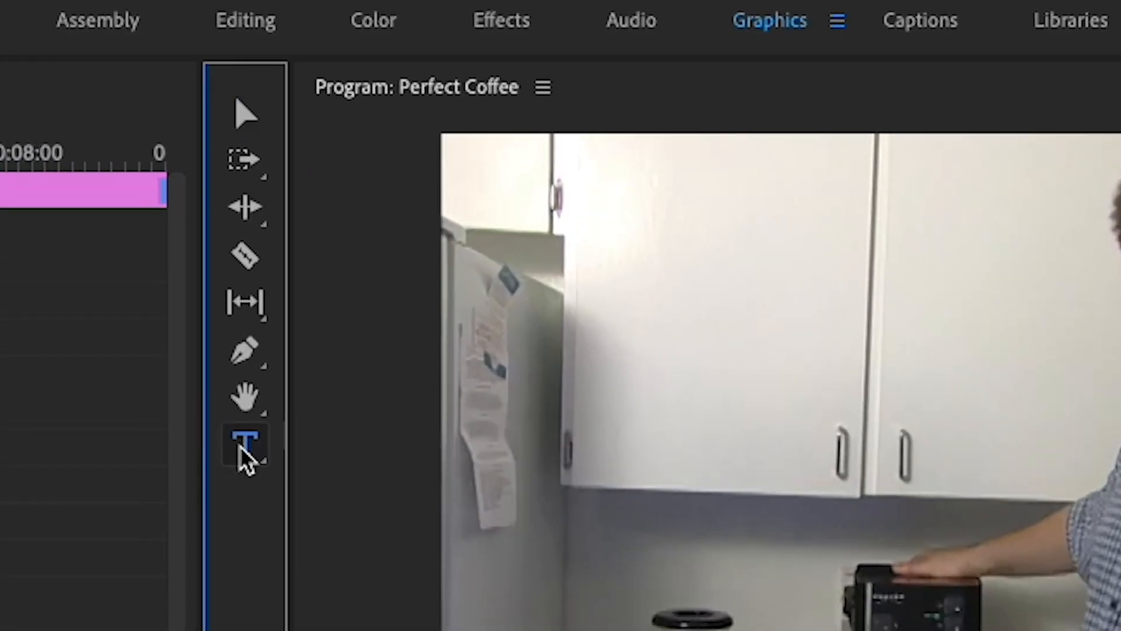
{"action": "left_click", "coordinate": [248, 301]}
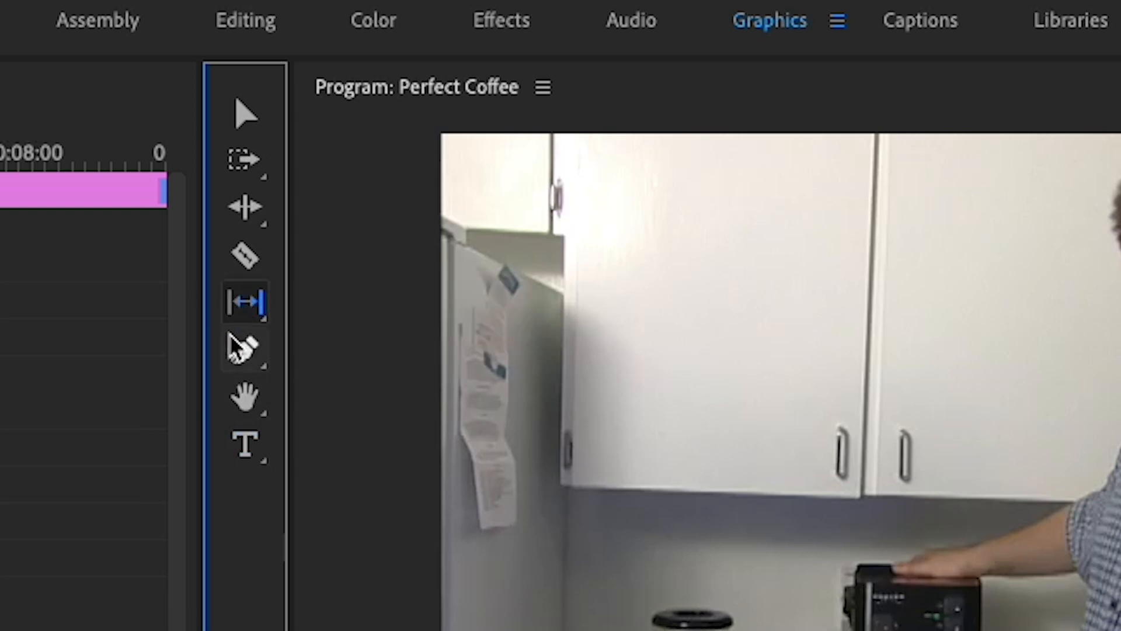
{"action": "left_click", "coordinate": [236, 350]}
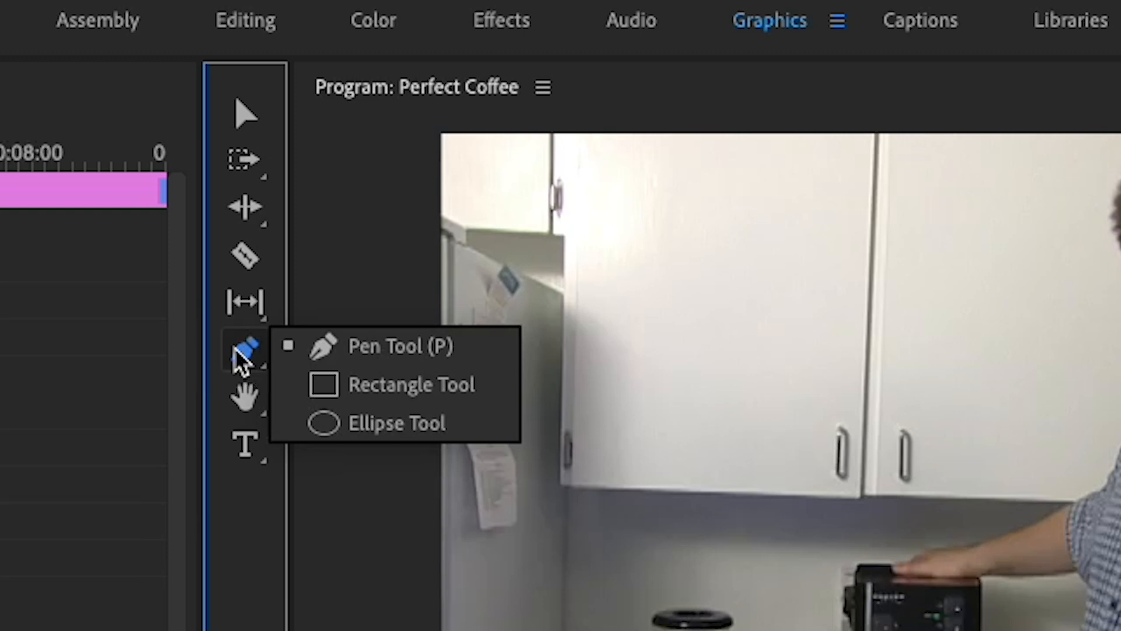
{"action": "left_click", "coordinate": [362, 384]}
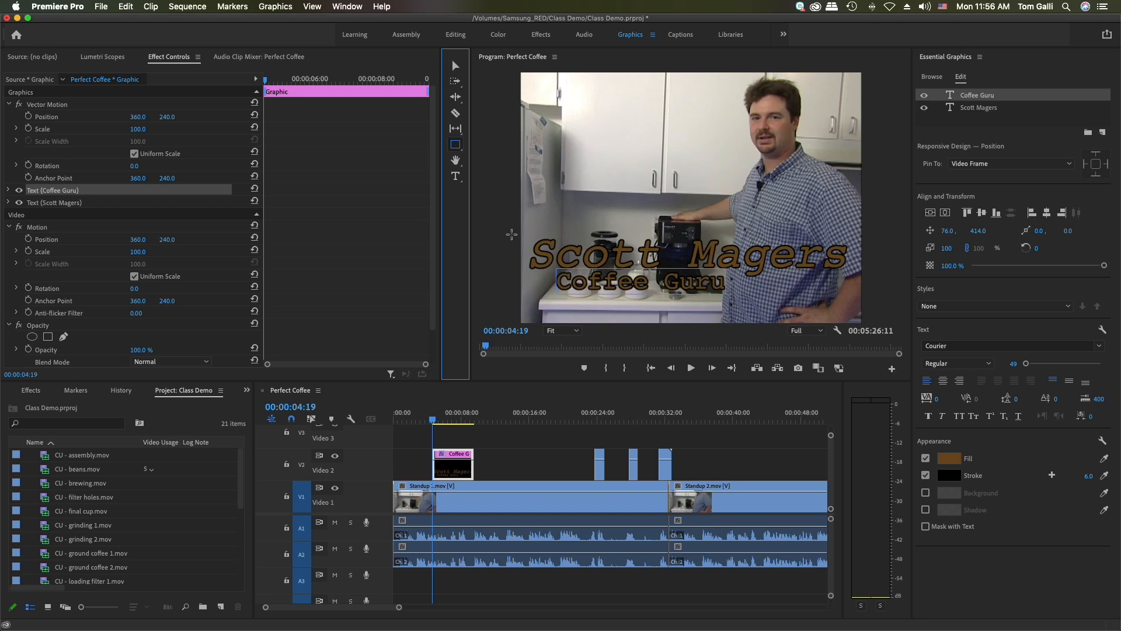
{"action": "mouse_move", "coordinate": [511, 234]}
{"action": "left_mouse_down"}
{"action": "mouse_move", "coordinate": [683, 286]}
{"action": "mouse_move", "coordinate": [877, 306]}
{"action": "mouse_move", "coordinate": [874, 280]}
{"action": "mouse_move", "coordinate": [878, 298]}
{"action": "left_mouse_up"}
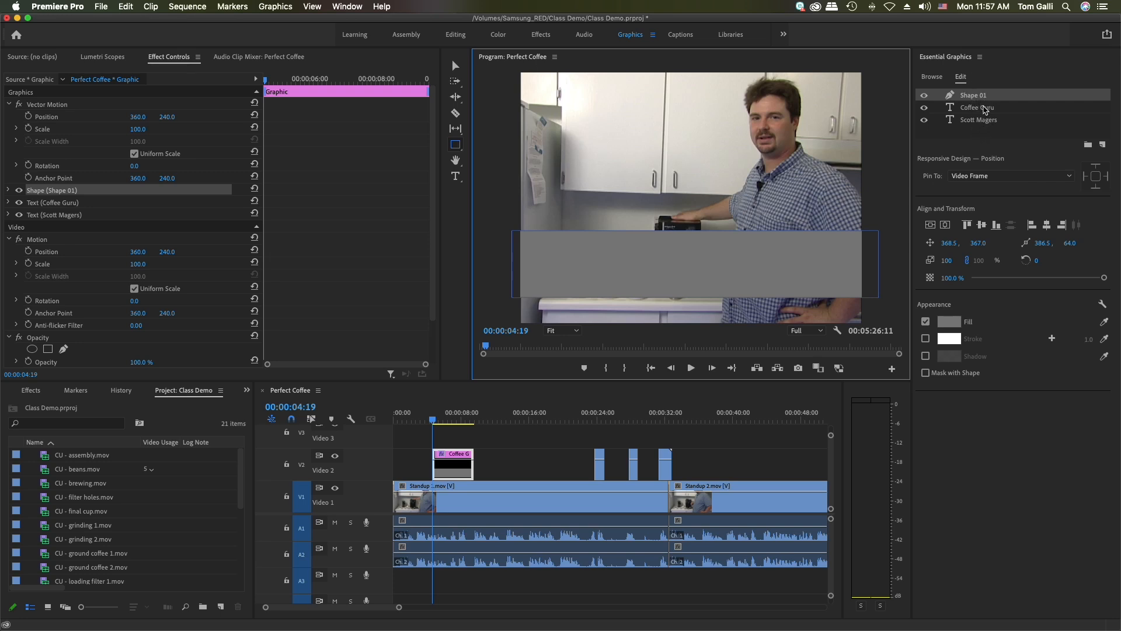
Reorder the graphic's layers so the rectangle shape sits beneath both text layers
{"action": "left_click", "coordinate": [983, 109]}
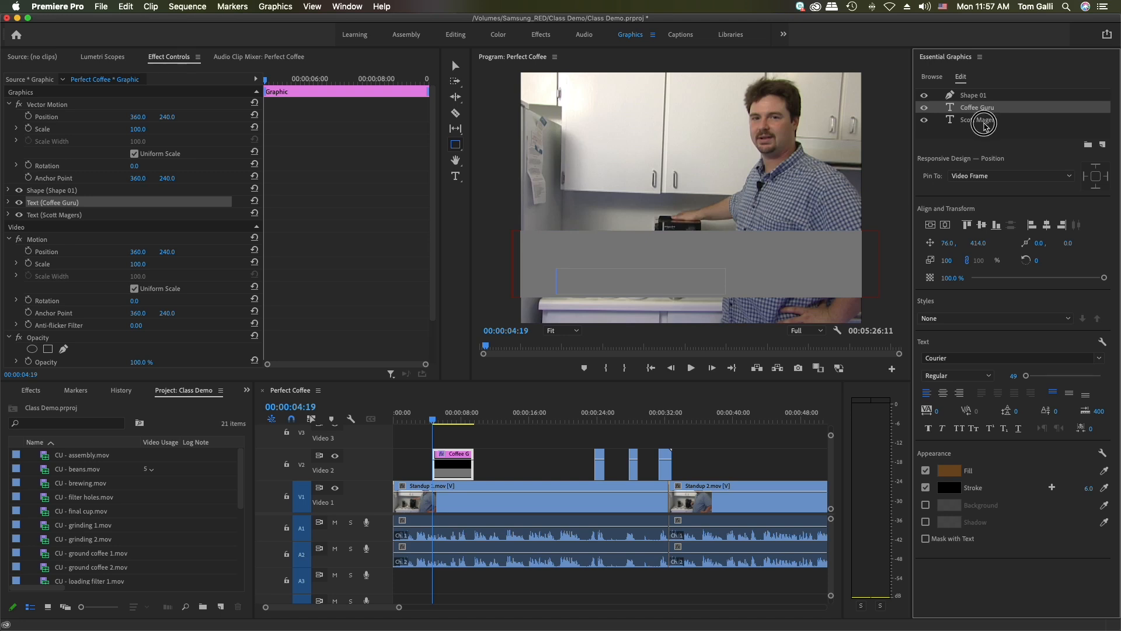
{"action": "left_click", "coordinate": [985, 121]}
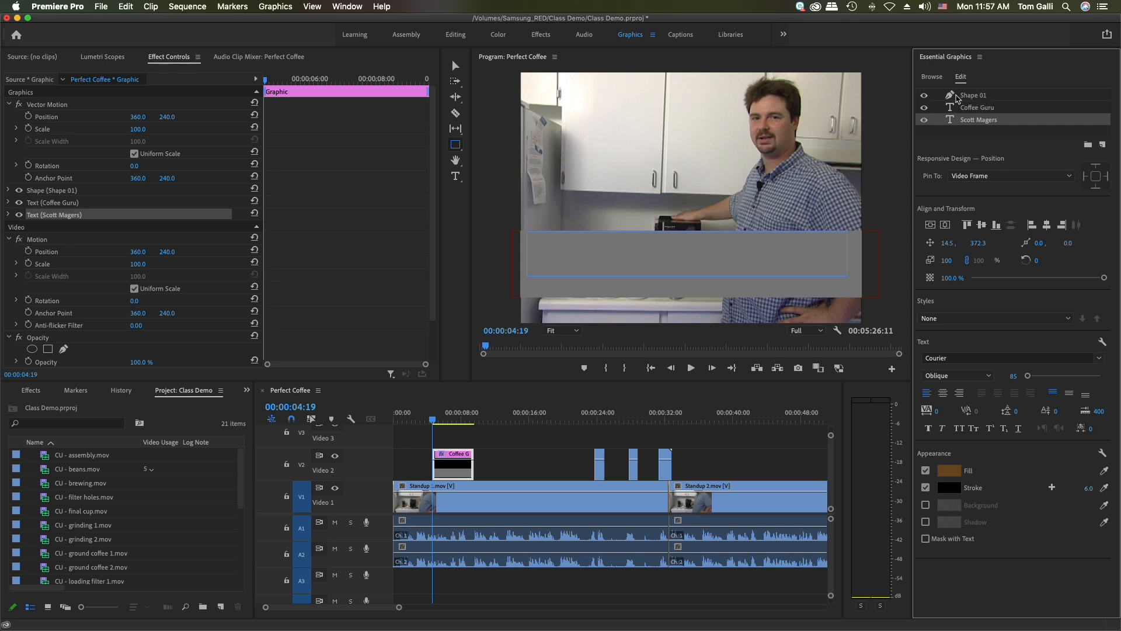
{"action": "left_click", "coordinate": [966, 97]}
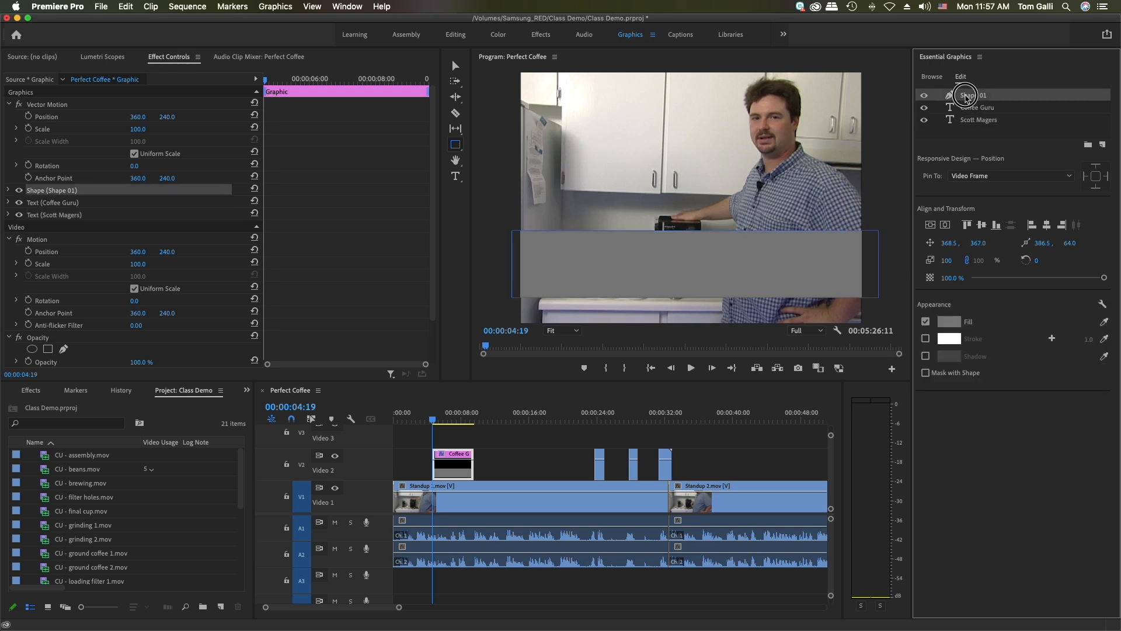
{"action": "left_click_drag", "start_coordinate": [967, 97], "coordinate": [963, 126]}
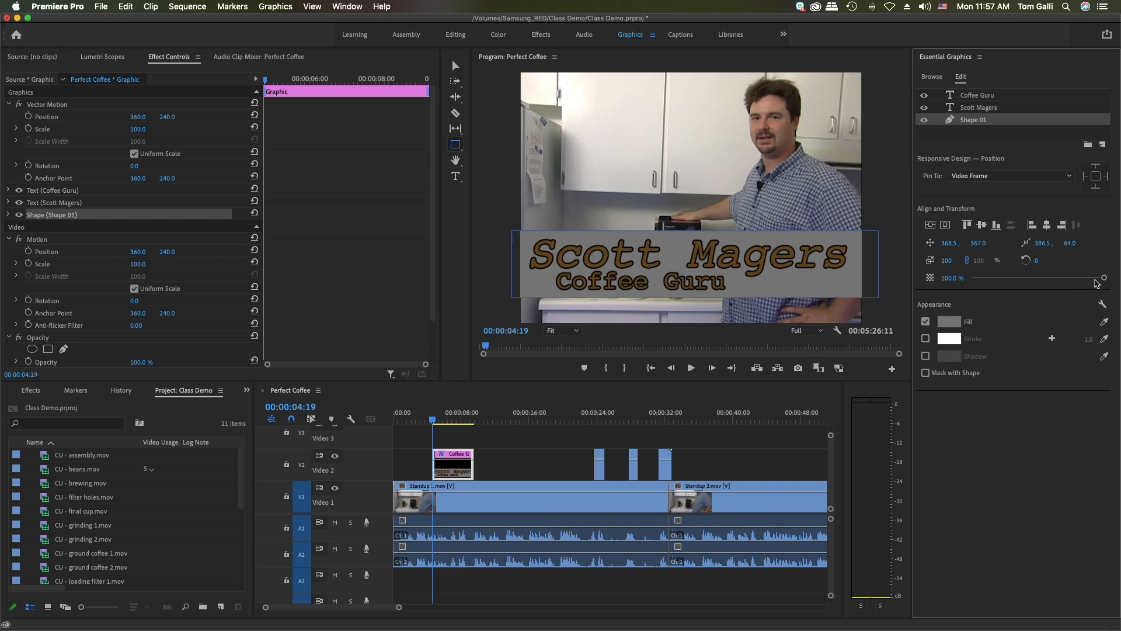
Set the rectangle shape's opacity to 40%
{"action": "left_click_drag", "start_coordinate": [1105, 280], "coordinate": [1025, 281]}
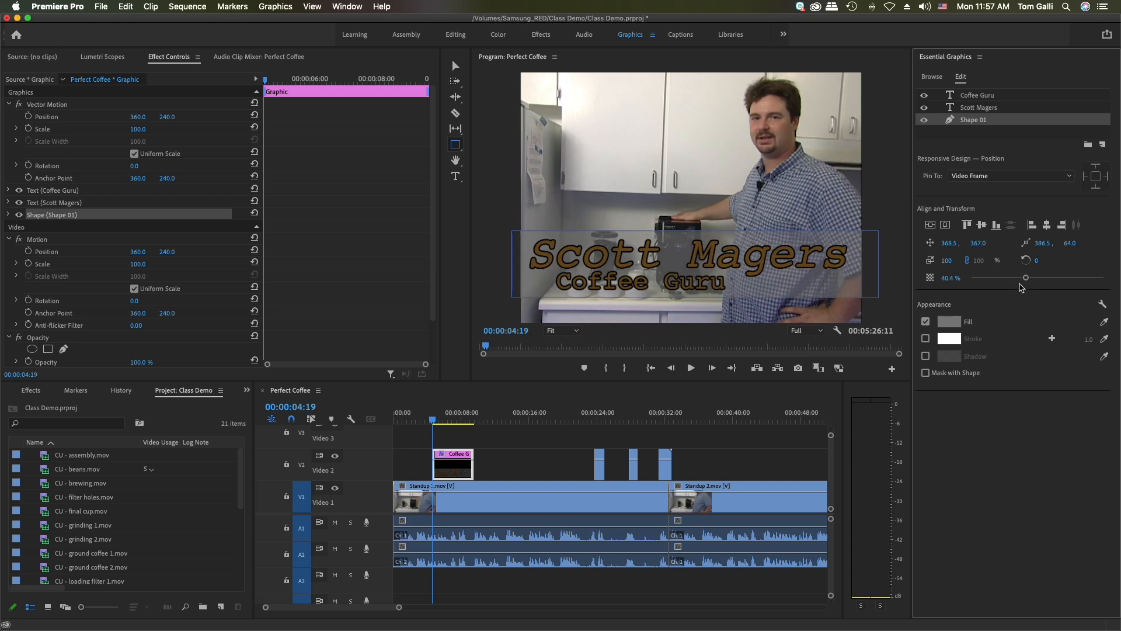
{"action": "left_click", "coordinate": [951, 277]}
{"action": "type", "text": "40"}
{"action": "key", "text": "Return"}
{"action": "left_click", "coordinate": [471, 393]}
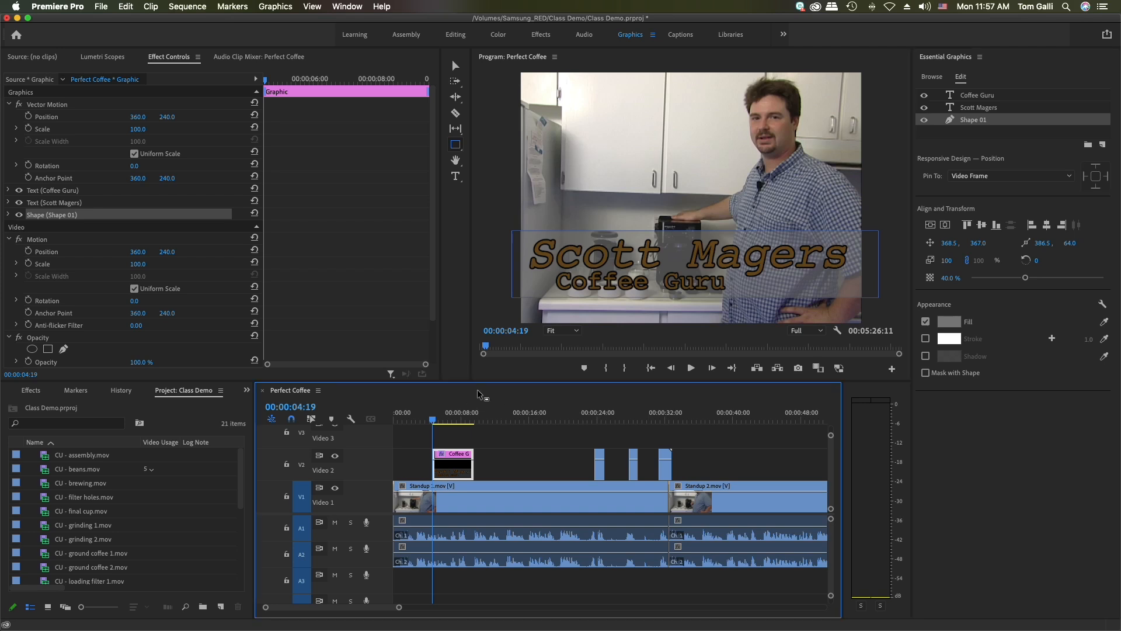
Select the title graphic on Video 2 and switch to the Editing workspace
{"action": "left_click", "coordinate": [456, 438]}
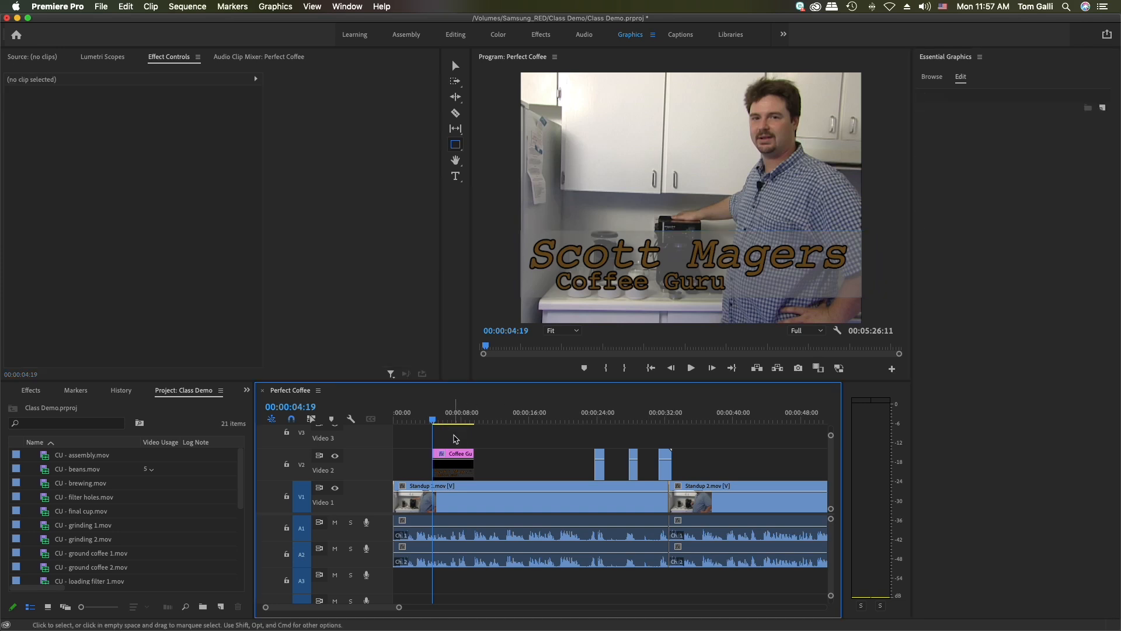
{"action": "left_click", "coordinate": [456, 456]}
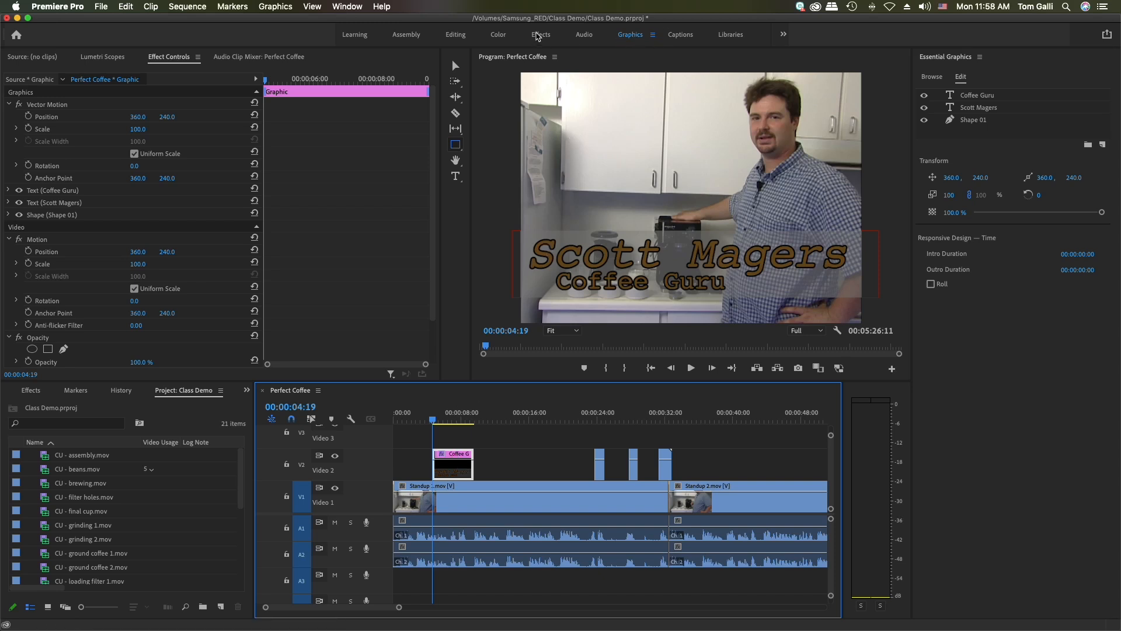
{"action": "left_click", "coordinate": [538, 37]}
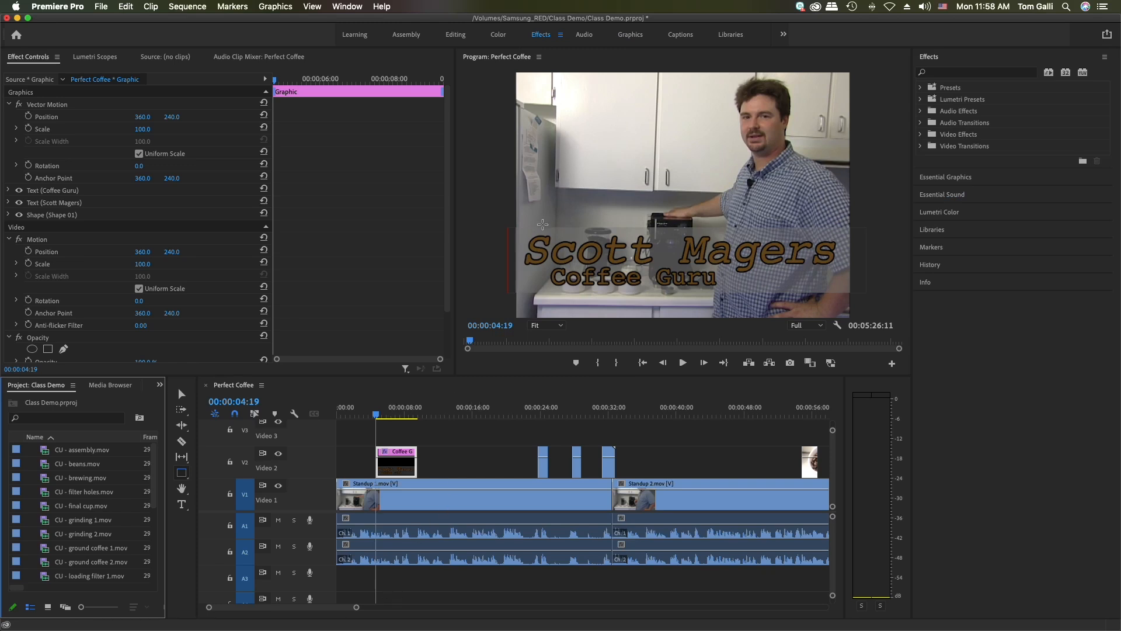
{"action": "left_click", "coordinate": [455, 35]}
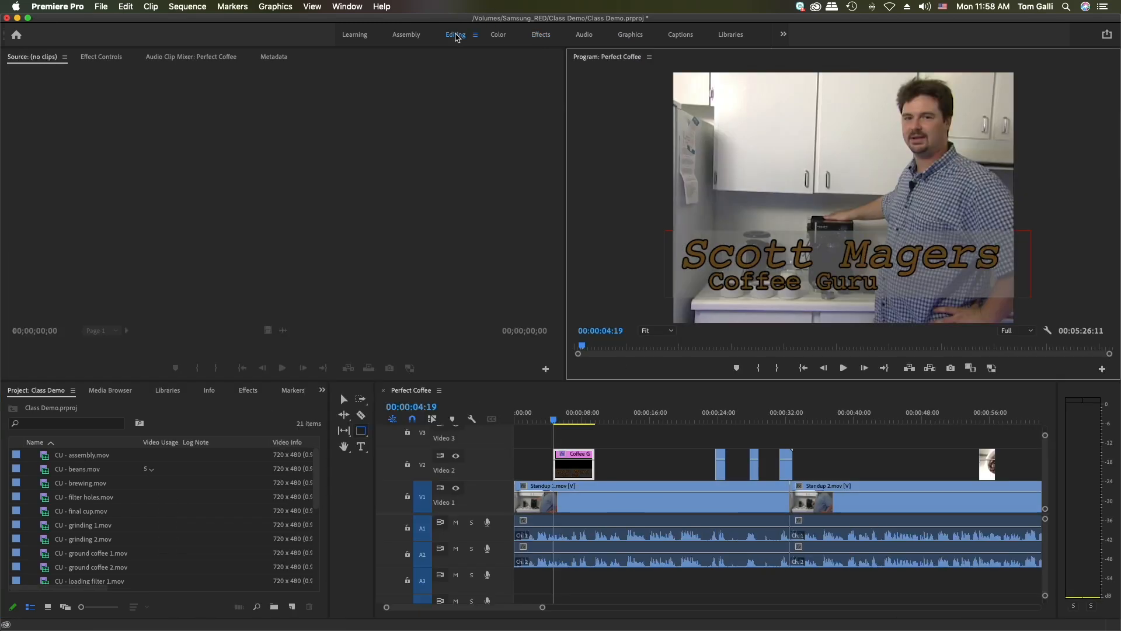
Move the title clip later on Video 2 and trim its start to about 12 seconds
{"action": "left_click", "coordinate": [576, 441]}
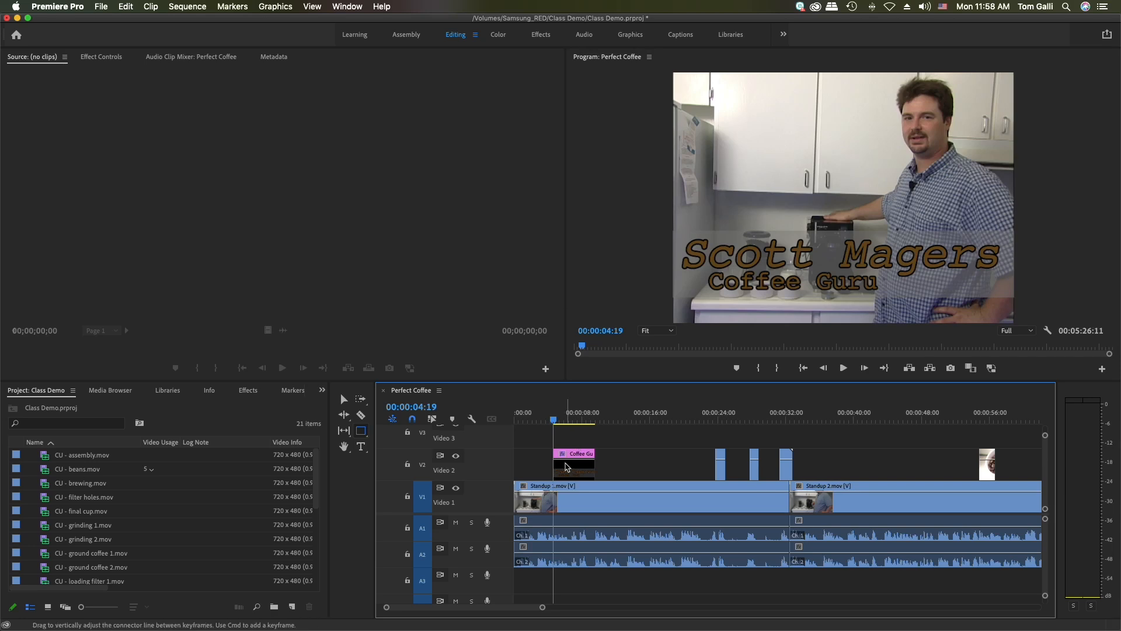
{"action": "left_click", "coordinate": [574, 474]}
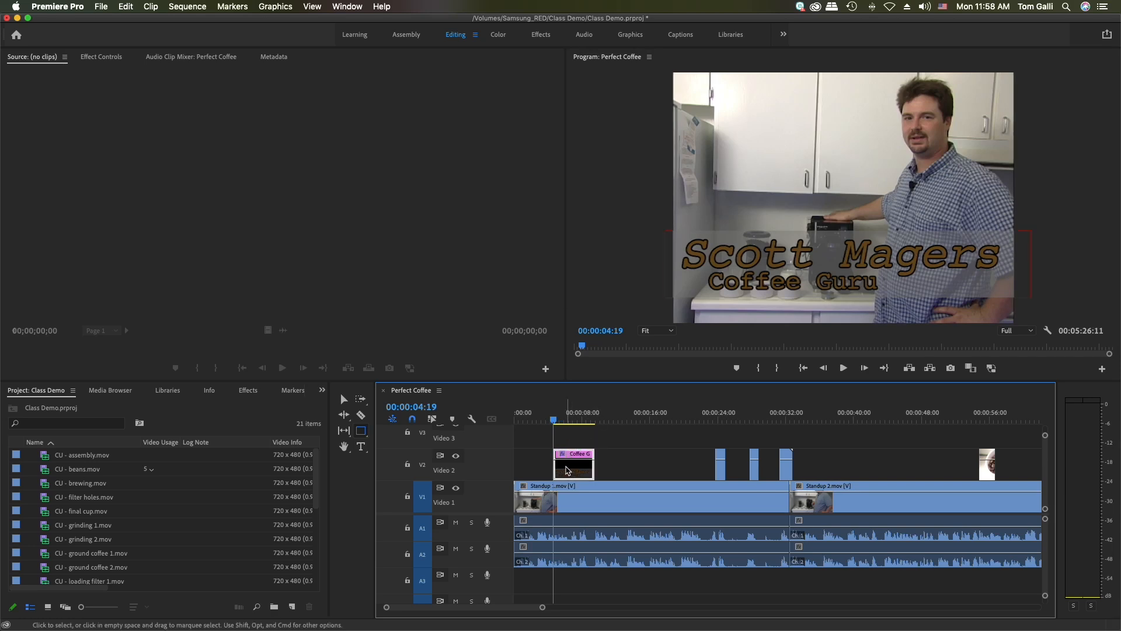
{"action": "left_click_drag", "start_coordinate": [568, 470], "coordinate": [662, 472]}
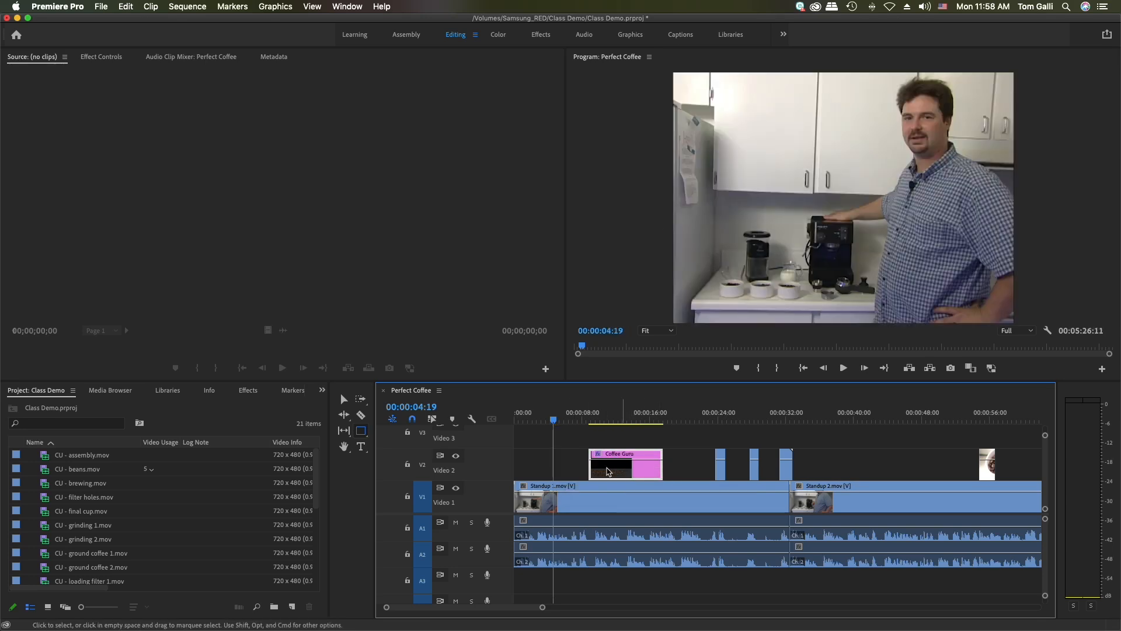
{"action": "left_click_drag", "start_coordinate": [591, 472], "coordinate": [623, 472]}
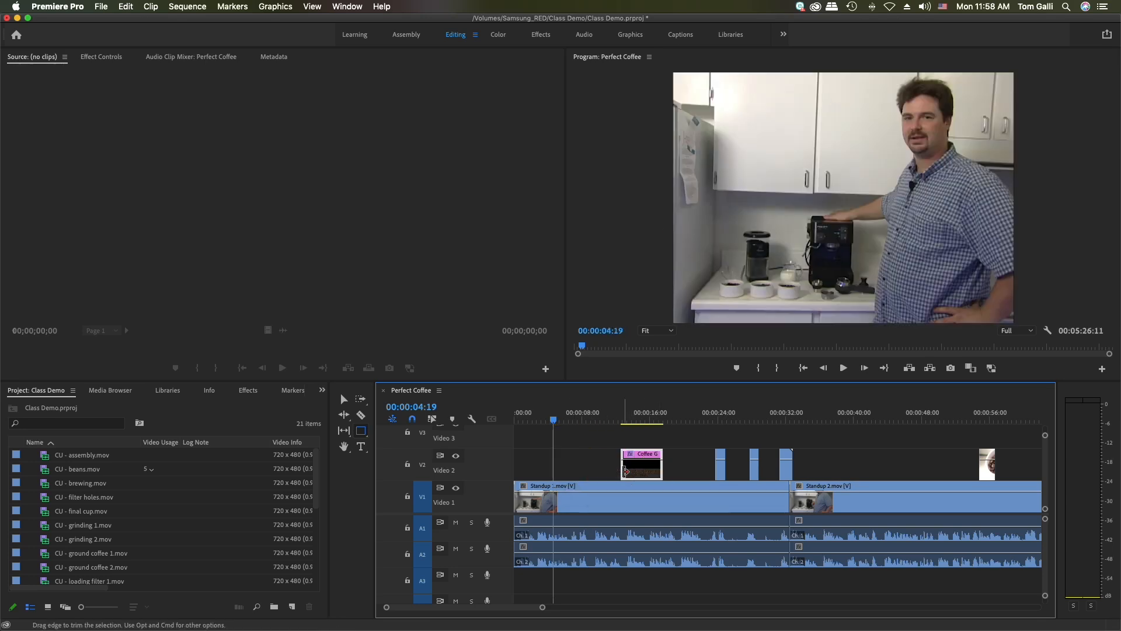
Split the title clip near its middle with the Razor tool and move the first half back to 00:00:04:19
{"action": "key", "text": "c"}
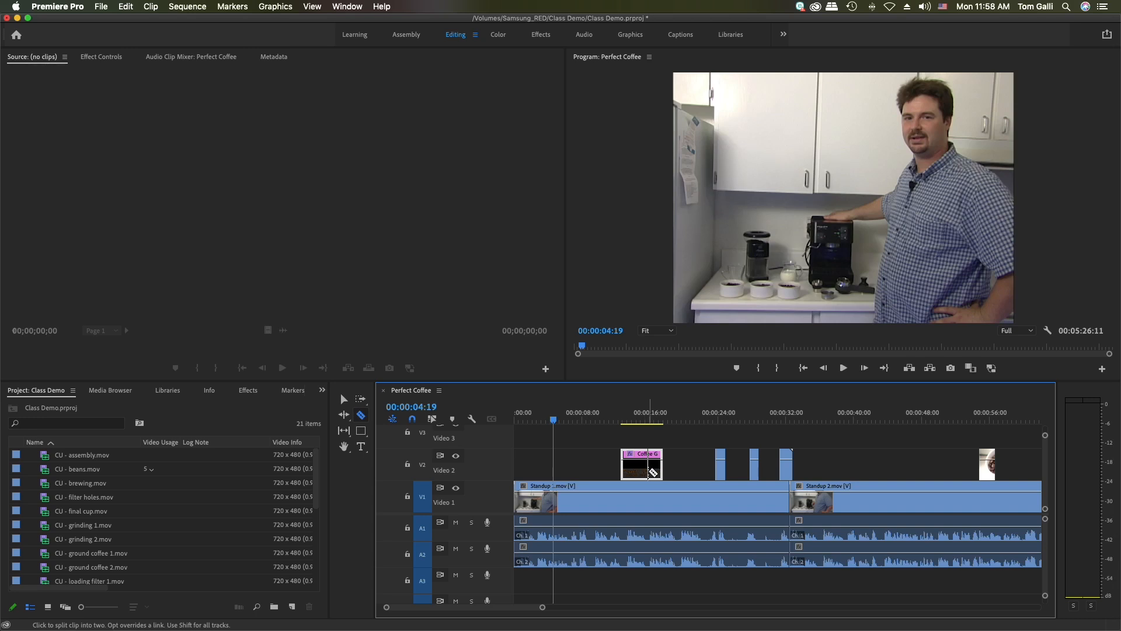
{"action": "left_click", "coordinate": [643, 470]}
{"action": "key", "text": "v"}
{"action": "left_click_drag", "start_coordinate": [632, 470], "coordinate": [565, 466]}
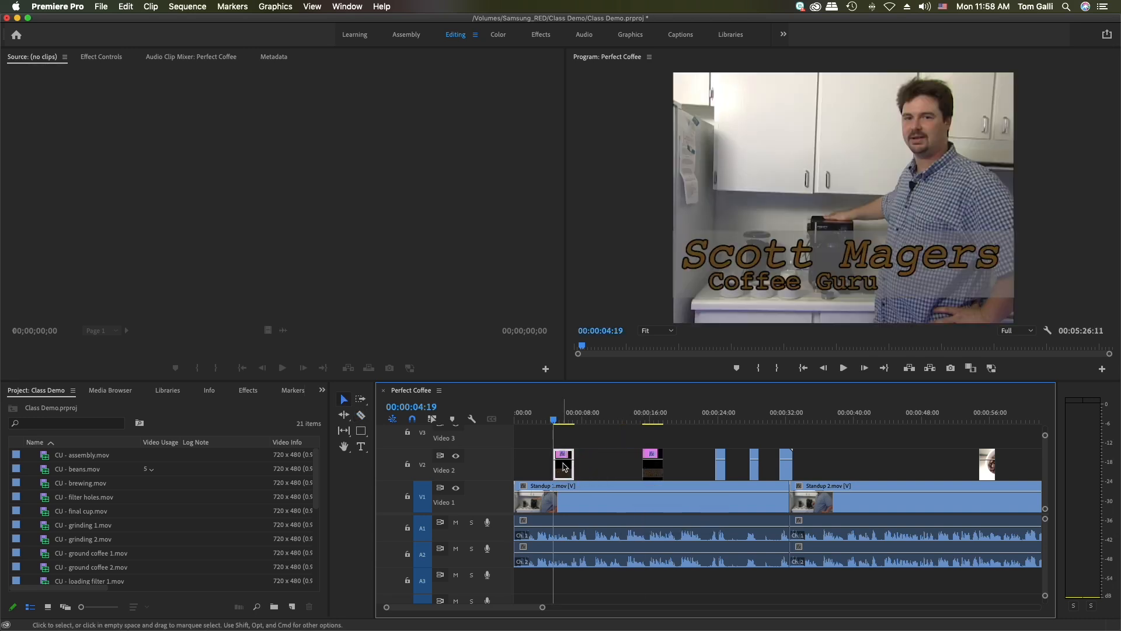
Delete the leftover second half of the split title clip from Video 2
{"action": "left_click_drag", "start_coordinate": [652, 470], "coordinate": [611, 472]}
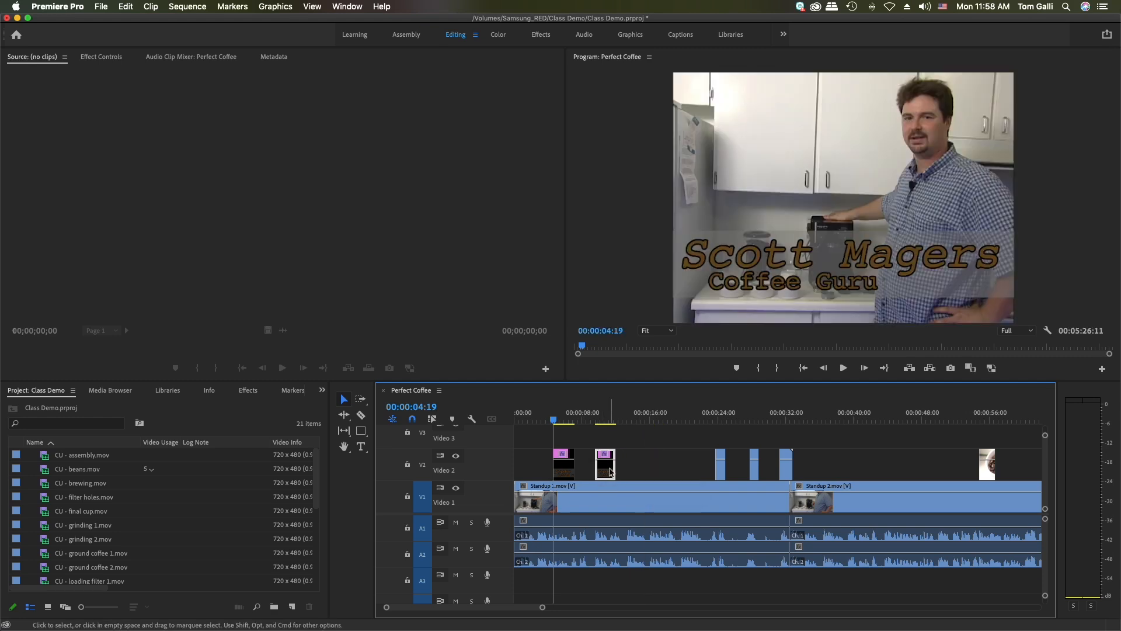
{"action": "key", "text": "Delete"}
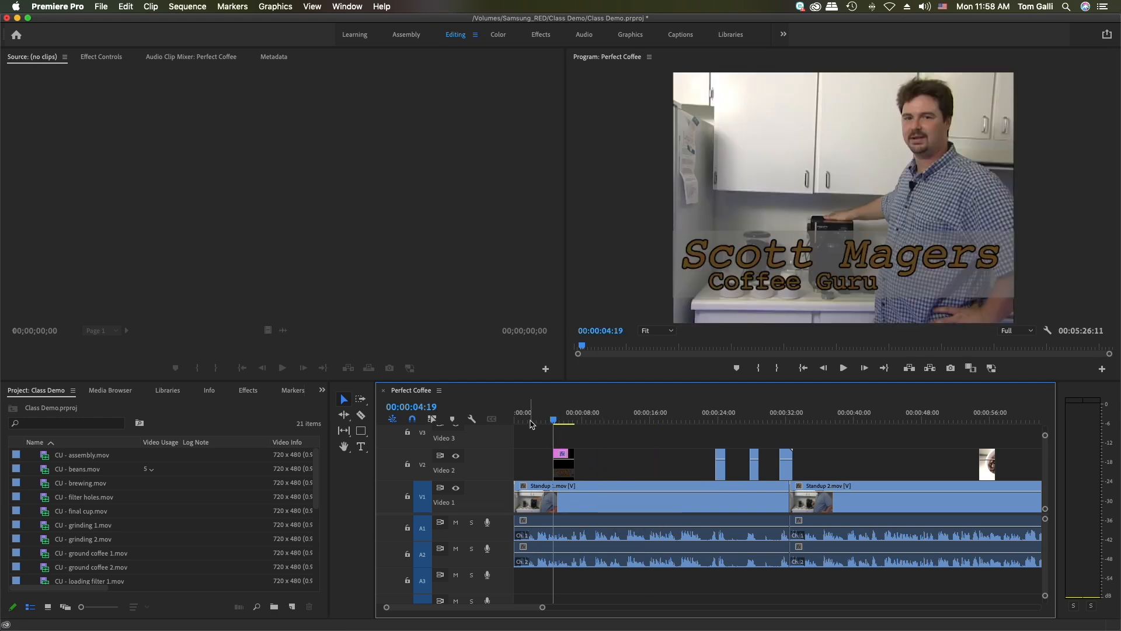
Play the sequence from its beginning and move the title clip earlier, to start at about 2 seconds
{"action": "left_click_drag", "start_coordinate": [531, 424], "coordinate": [508, 421]}
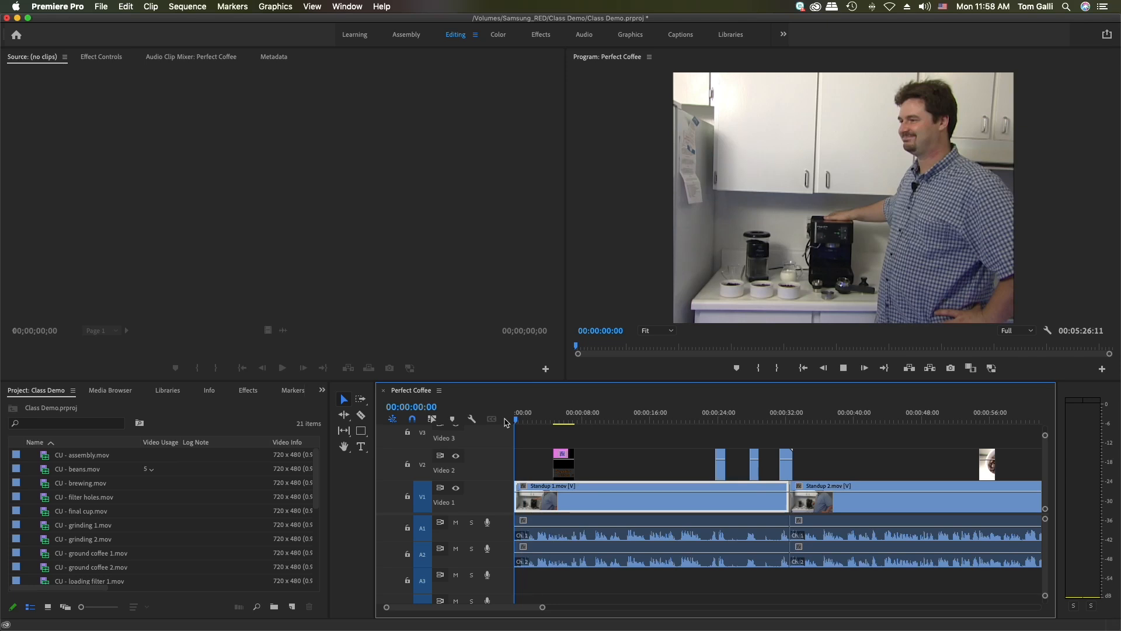
{"action": "key", "text": "space"}
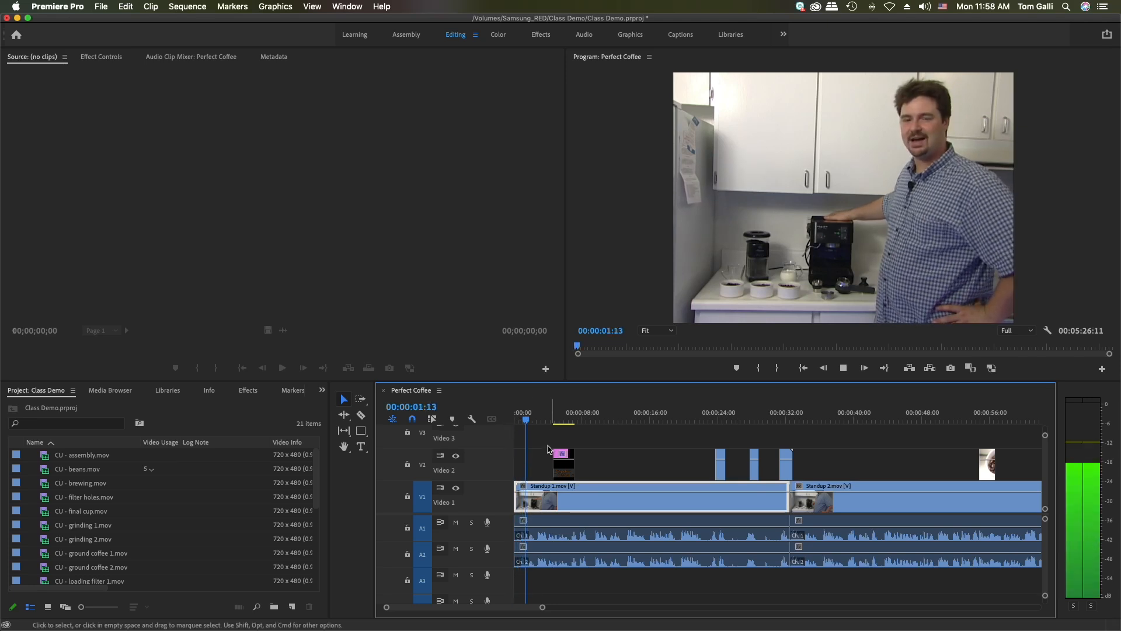
{"action": "key", "text": "space"}
{"action": "left_click_drag", "start_coordinate": [563, 466], "coordinate": [522, 466]}
Play the opening again and extend the end of the title clip to 00:00:06:24
{"action": "left_click", "coordinate": [517, 419]}
{"action": "key", "text": "space"}
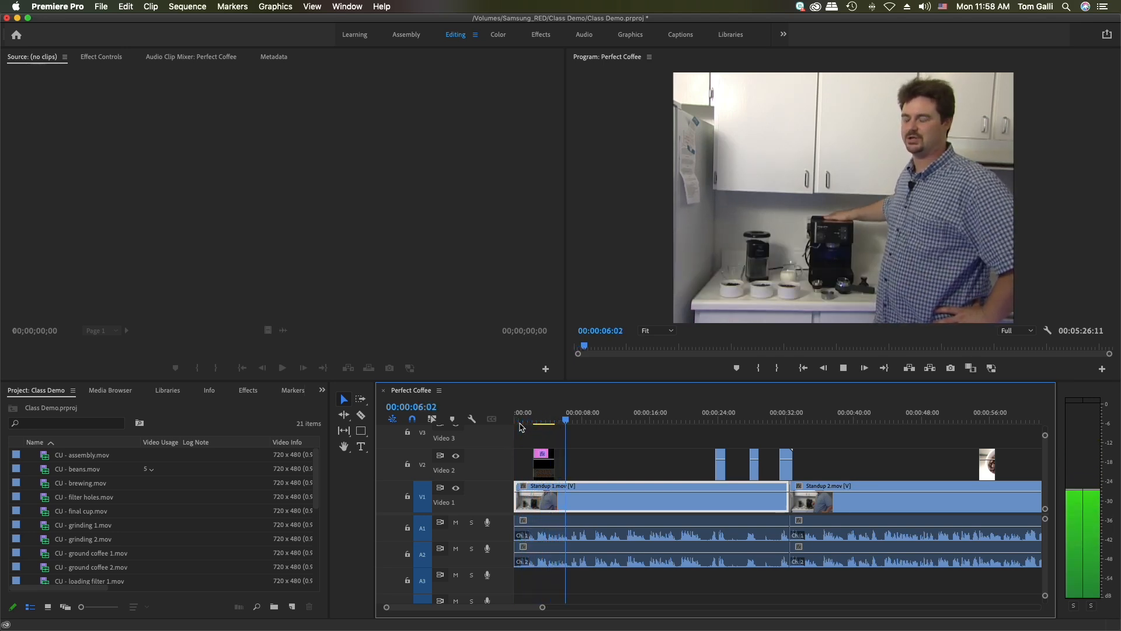
{"action": "key", "text": "space"}
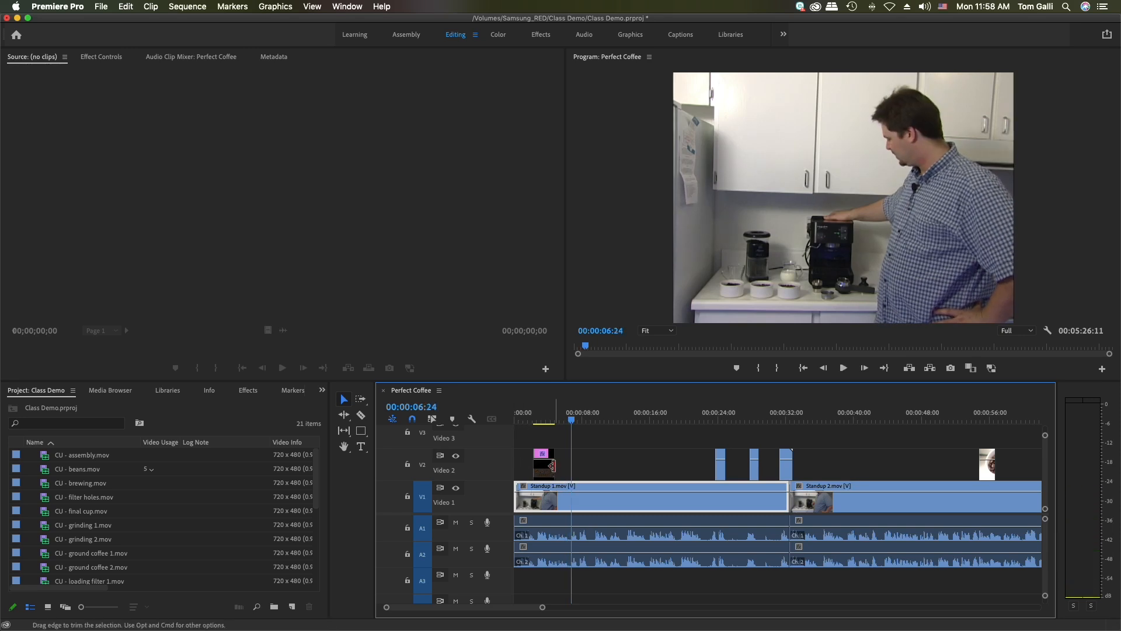
{"action": "left_click_drag", "start_coordinate": [552, 465], "coordinate": [570, 470]}
Play the sequence from about 00:00:01:09 through the end of the title to check its timing
{"action": "left_click", "coordinate": [527, 422]}
{"action": "key", "text": "space"}
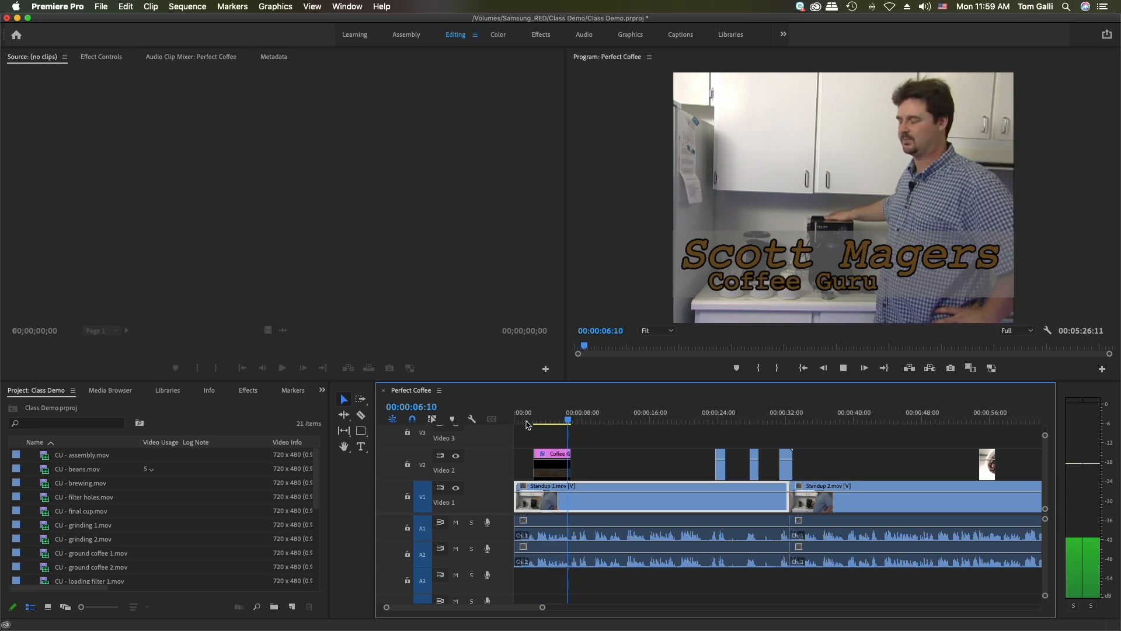
{"action": "key", "text": "space"}
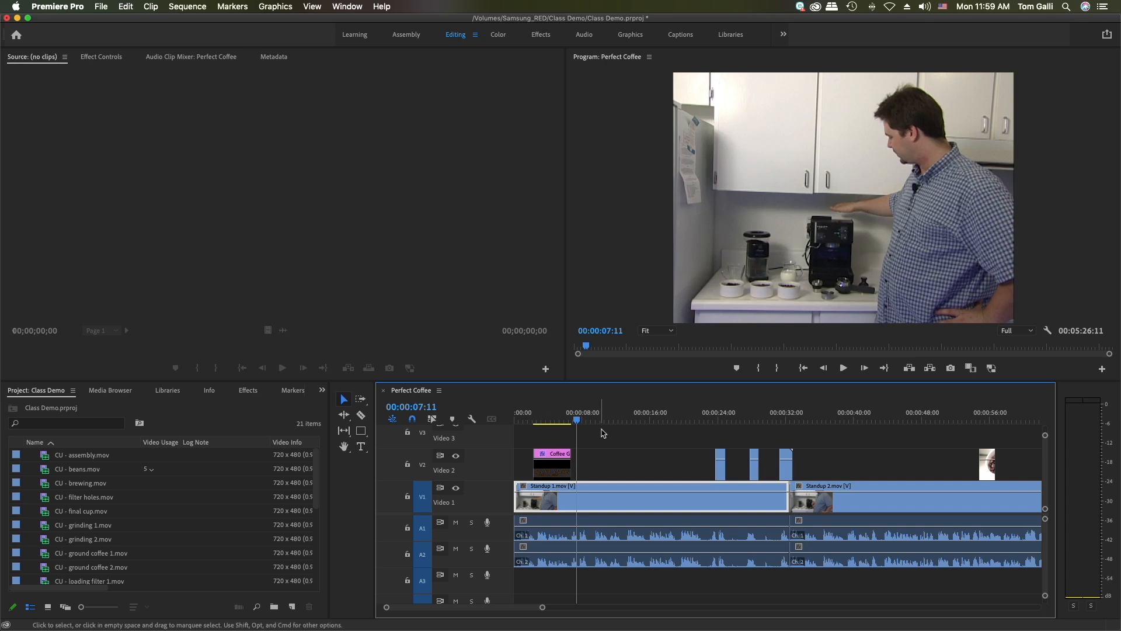
Add the text "Light Roast" over the coffee beans close-up at 00:00:23:28
{"action": "left_click", "coordinate": [718, 422]}
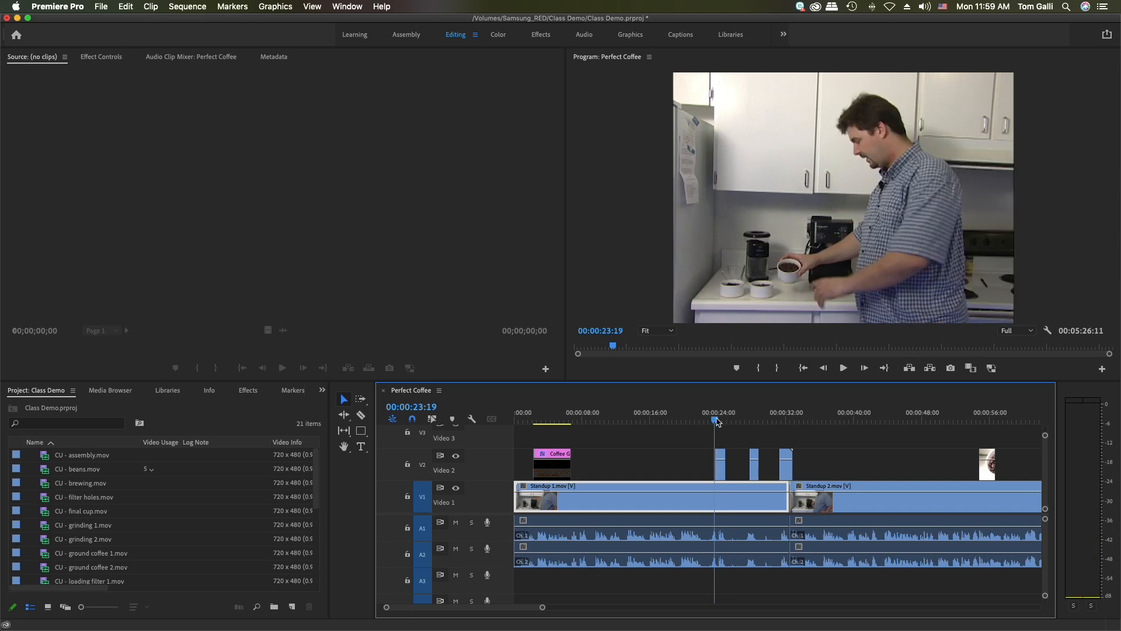
{"action": "left_click_drag", "start_coordinate": [718, 422], "coordinate": [720, 423]}
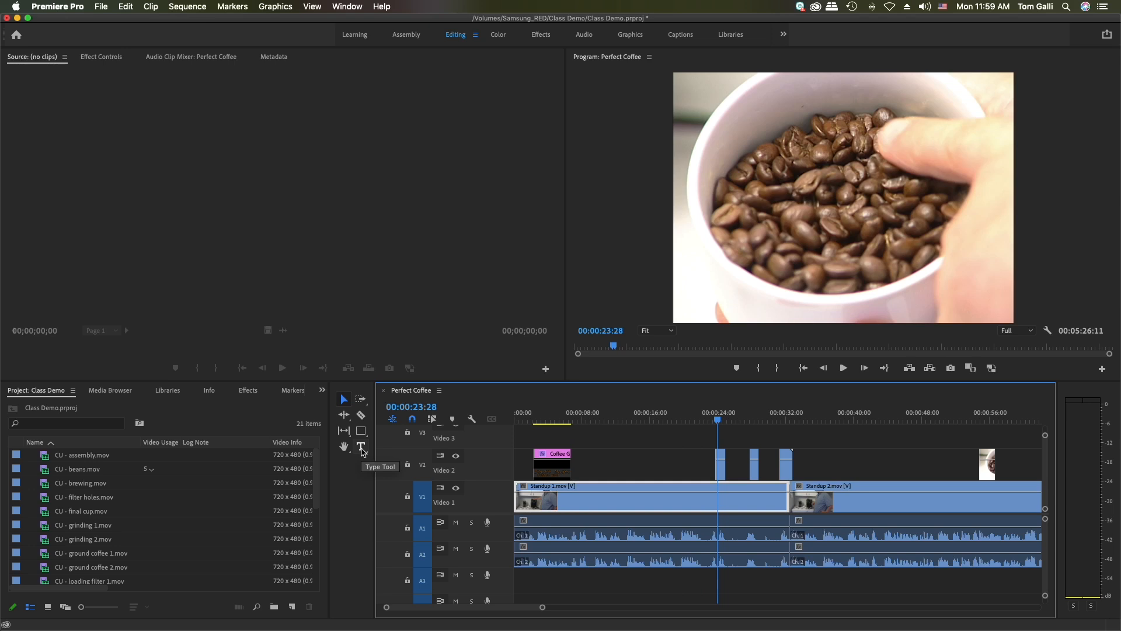
{"action": "left_click", "coordinate": [362, 448]}
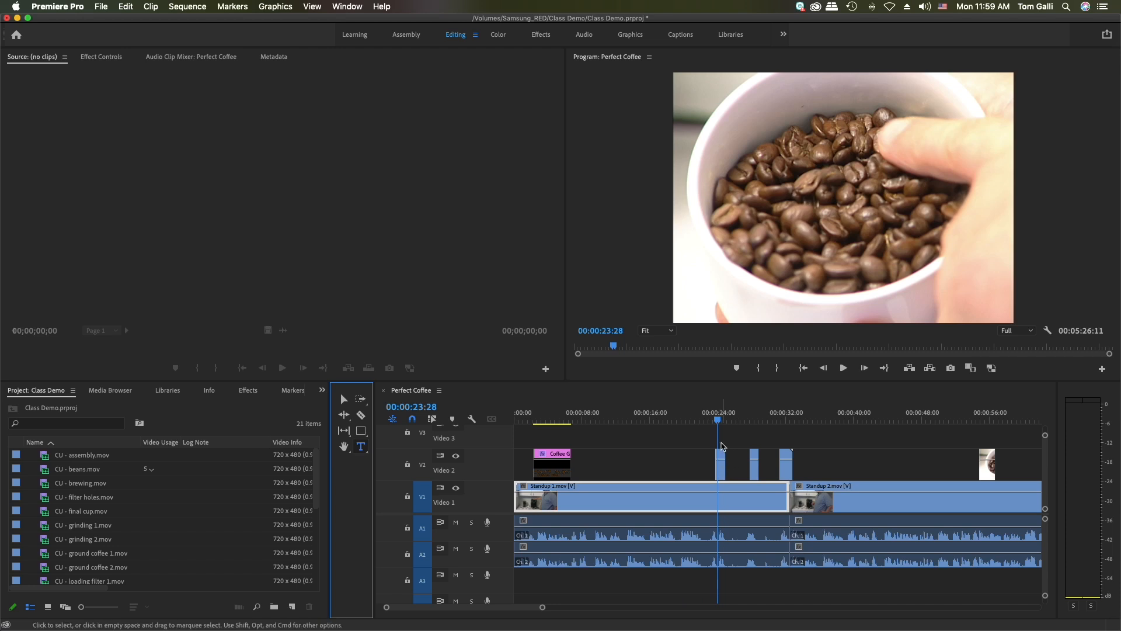
{"action": "left_click", "coordinate": [703, 269]}
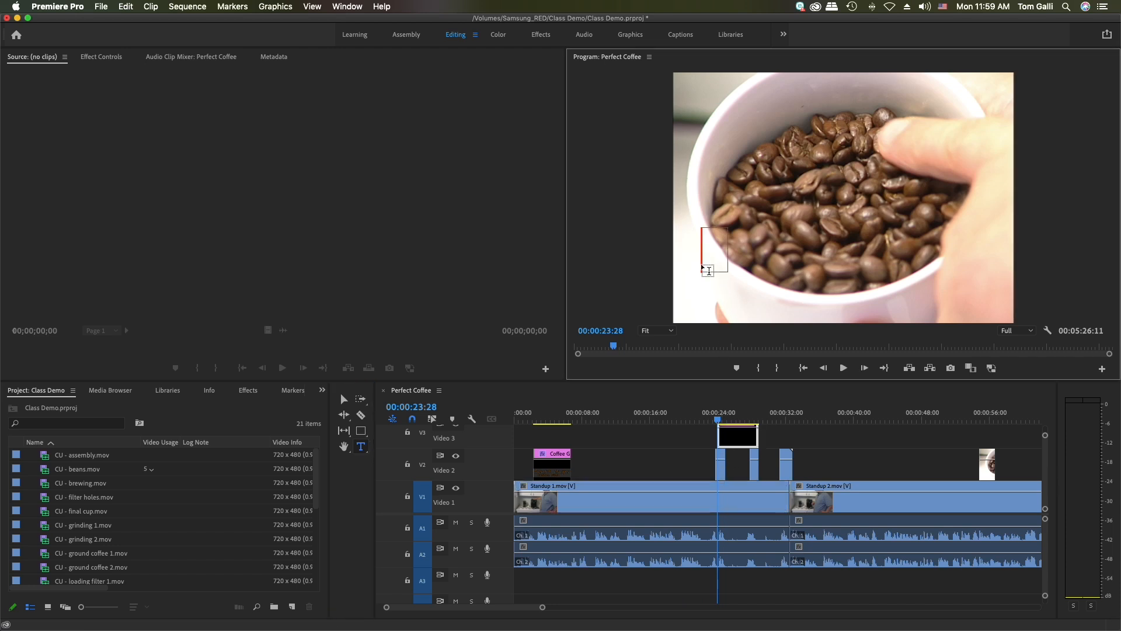
{"action": "type", "text": "Ligh"}
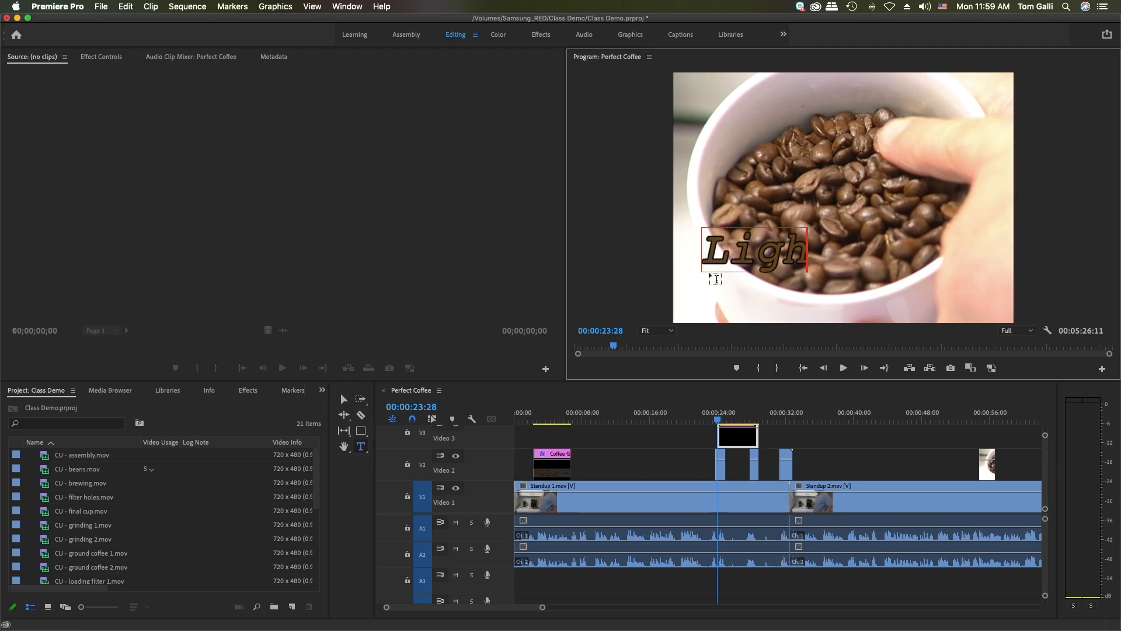
{"action": "type", "text": "t Roast"}
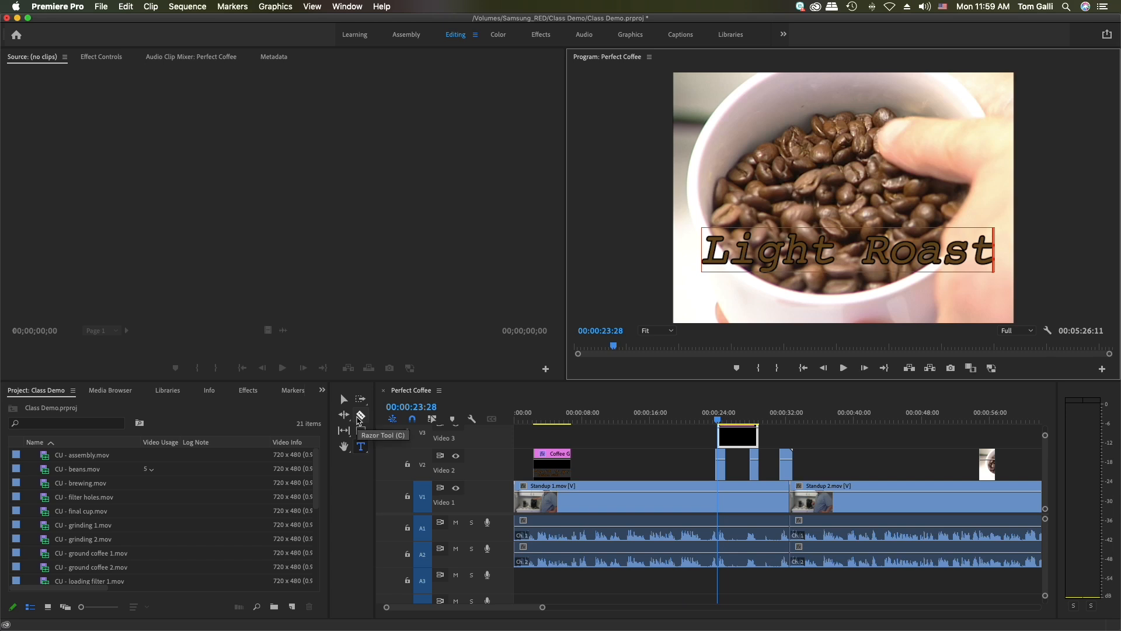
Move the "Light Roast" text to the bottom of the frame and centre it horizontally, at about position 51.3, 452.9
{"action": "left_click", "coordinate": [344, 399]}
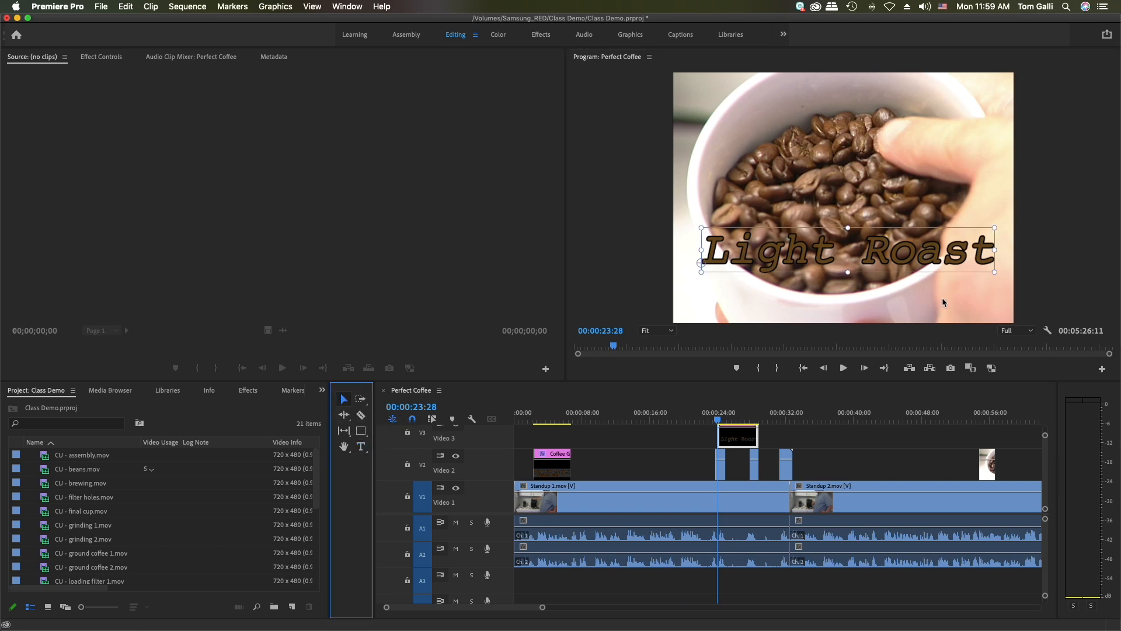
{"action": "left_click_drag", "start_coordinate": [850, 259], "coordinate": [850, 304]}
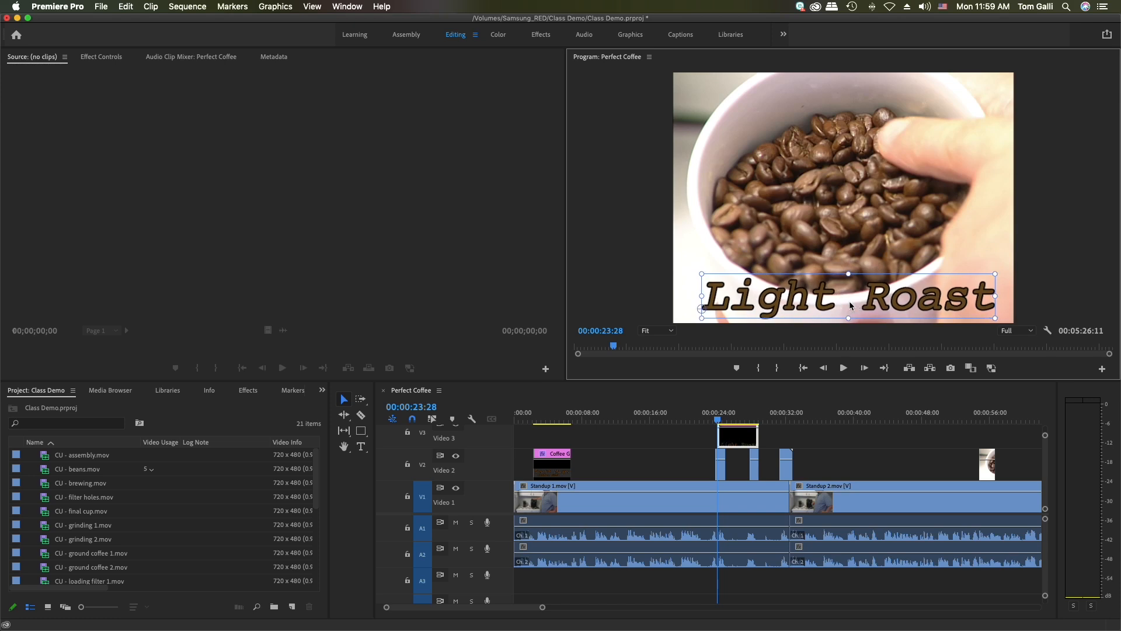
{"action": "left_click", "coordinate": [627, 35]}
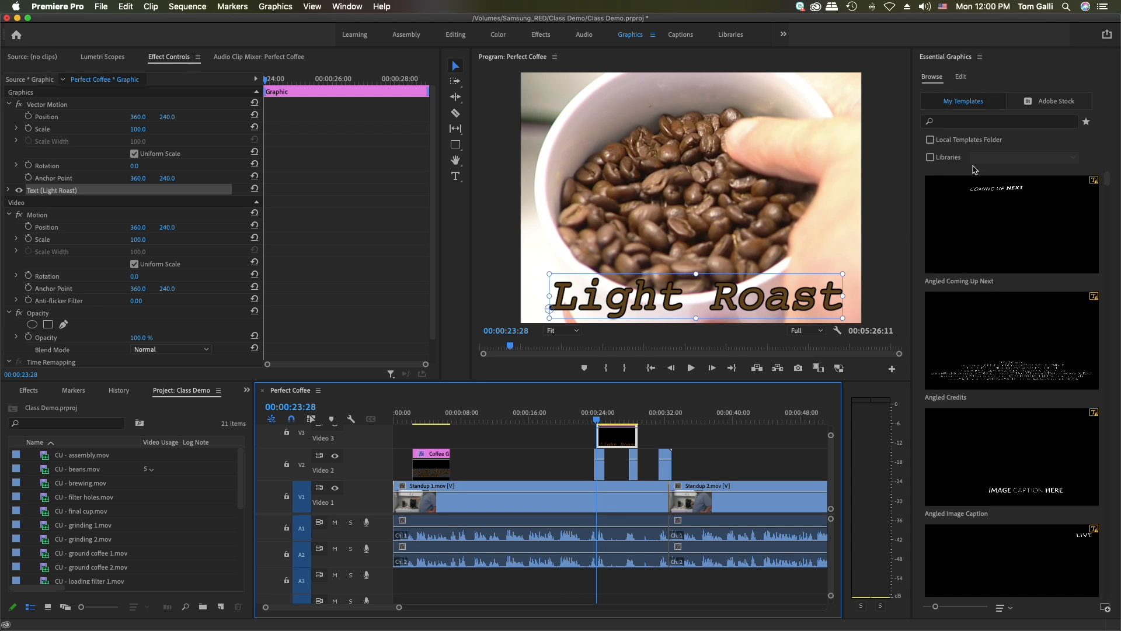
{"action": "left_click", "coordinate": [960, 78]}
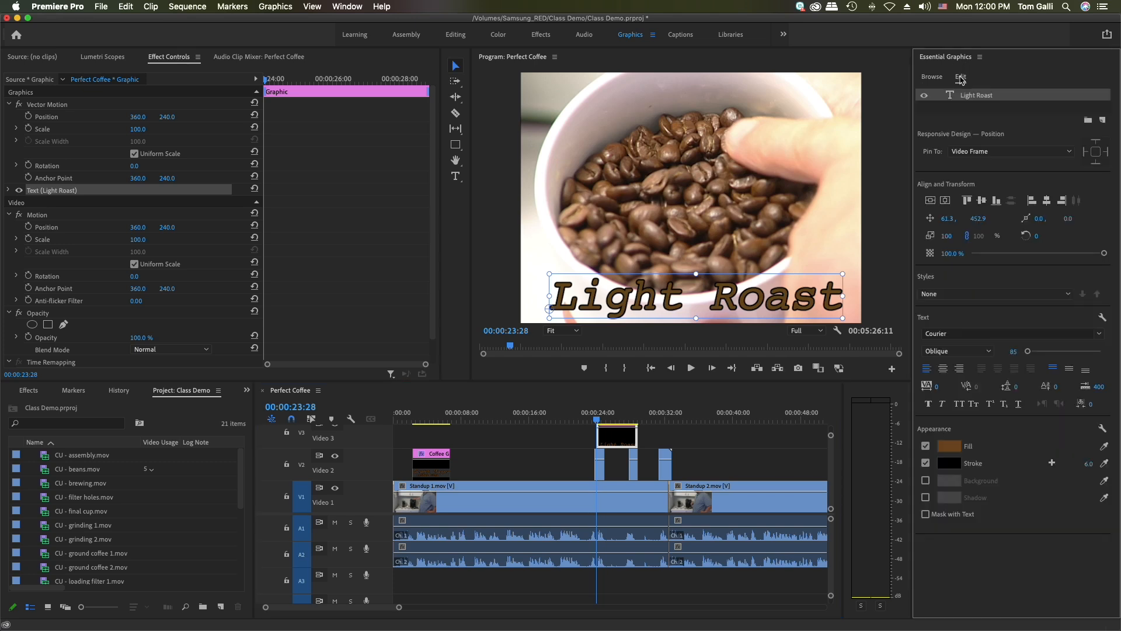
{"action": "left_click", "coordinate": [1046, 200]}
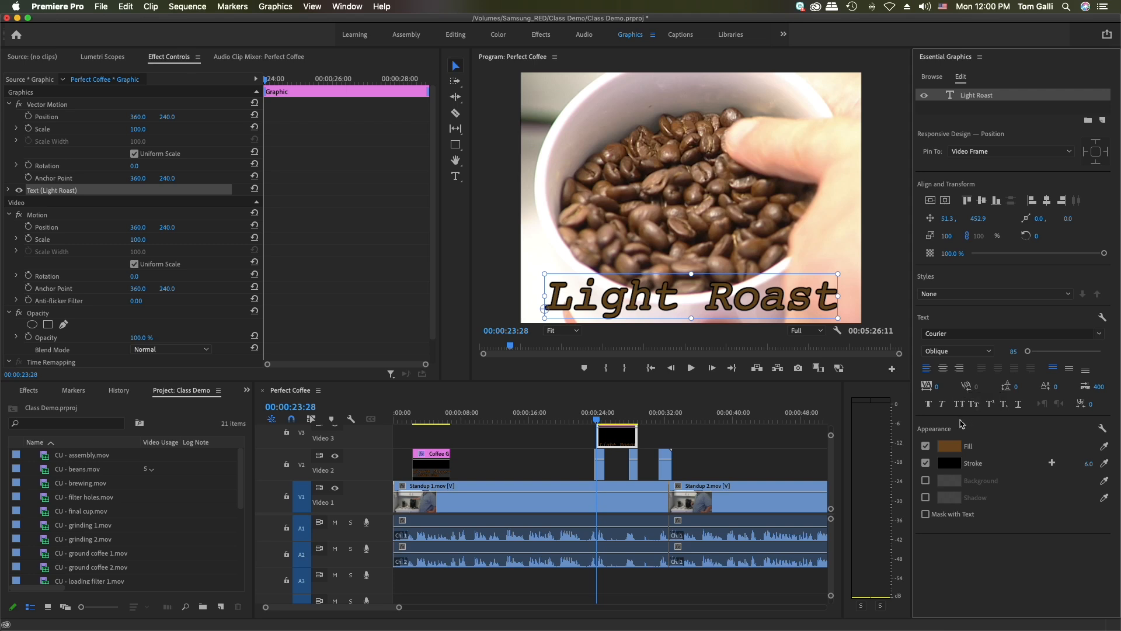
Set the "Light Roast" text's fill colour to the lighter brown 957C60
{"action": "left_click", "coordinate": [948, 447]}
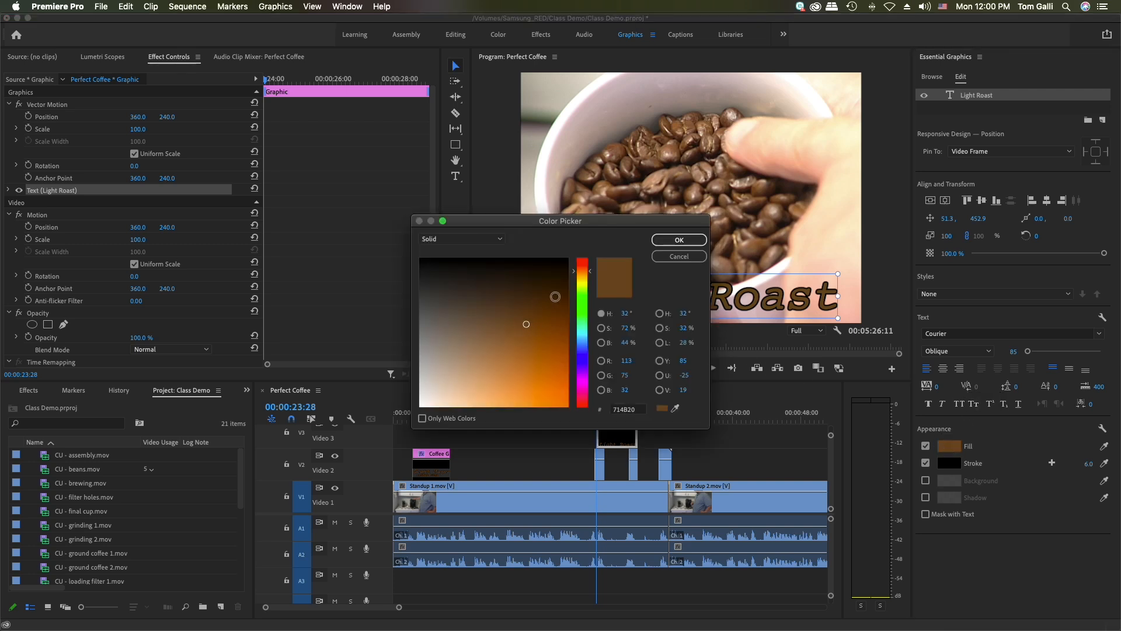
{"action": "left_click_drag", "start_coordinate": [526, 325], "coordinate": [473, 345]}
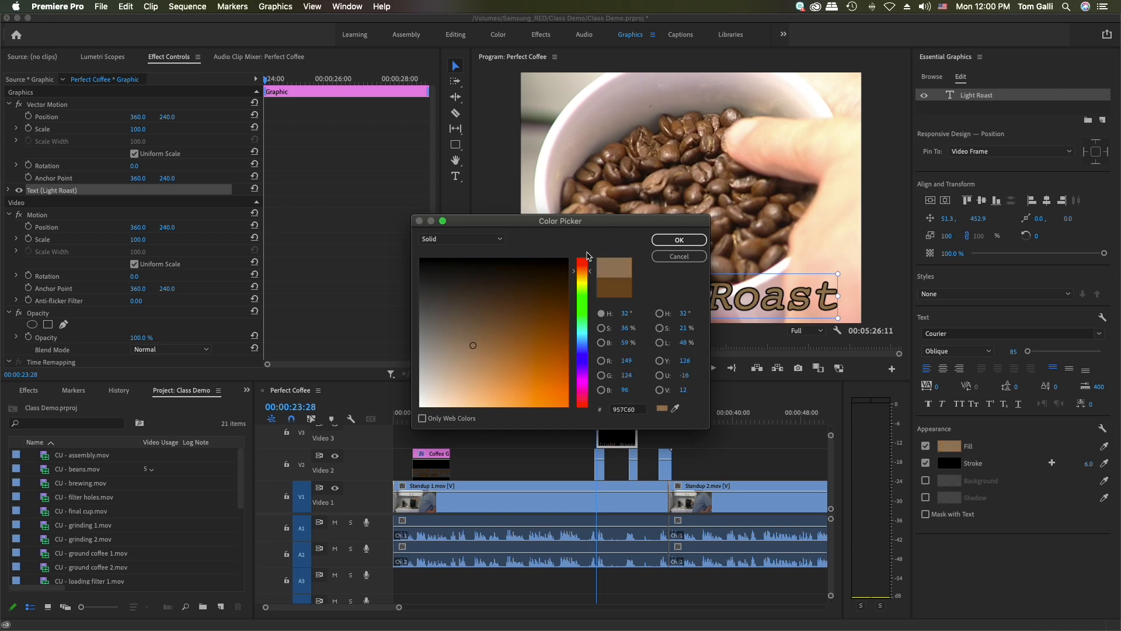
{"action": "left_click", "coordinate": [676, 239]}
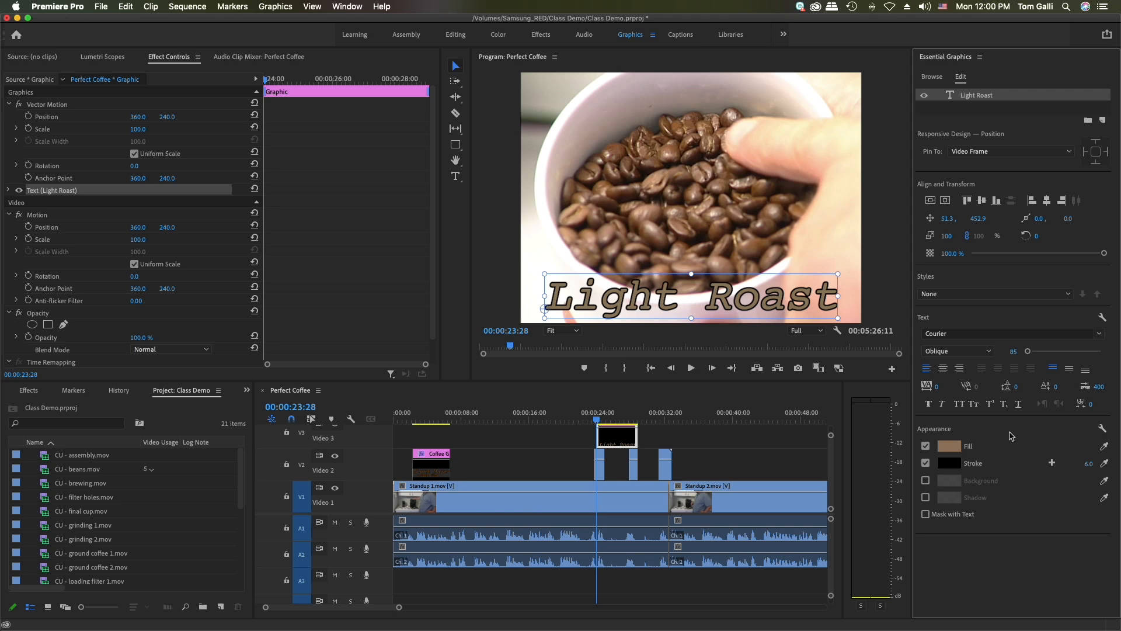
Change the "Light Roast" text's fill colour to a dark golden yellow
{"action": "left_click", "coordinate": [950, 447]}
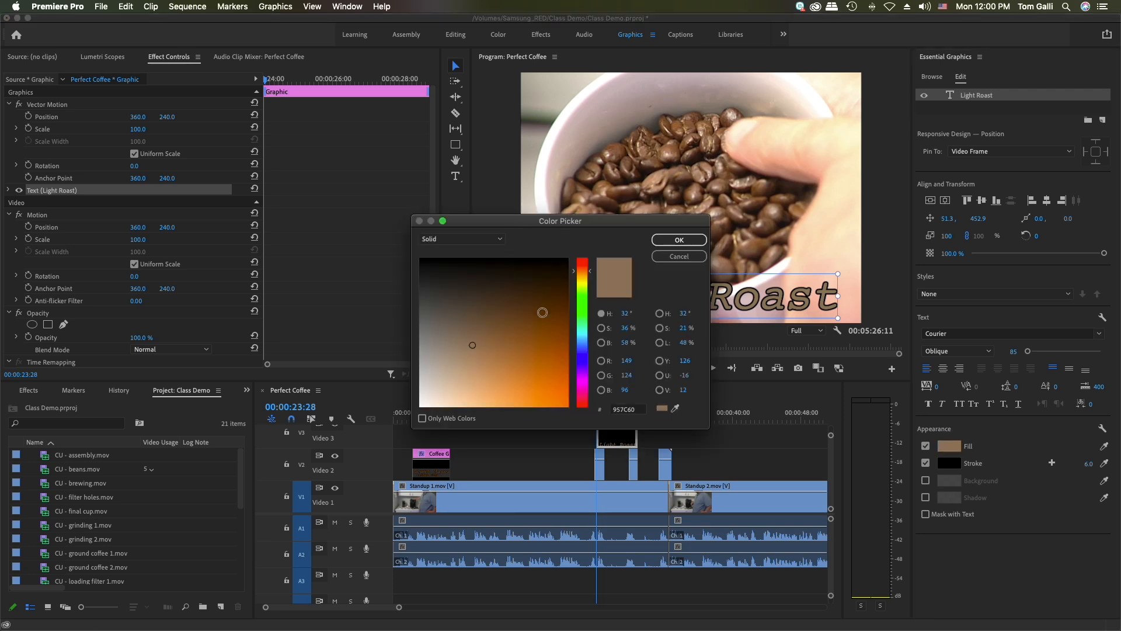
{"action": "left_click_drag", "start_coordinate": [591, 275], "coordinate": [591, 277]}
{"action": "left_click_drag", "start_coordinate": [529, 344], "coordinate": [529, 352]}
{"action": "left_click", "coordinate": [679, 239]}
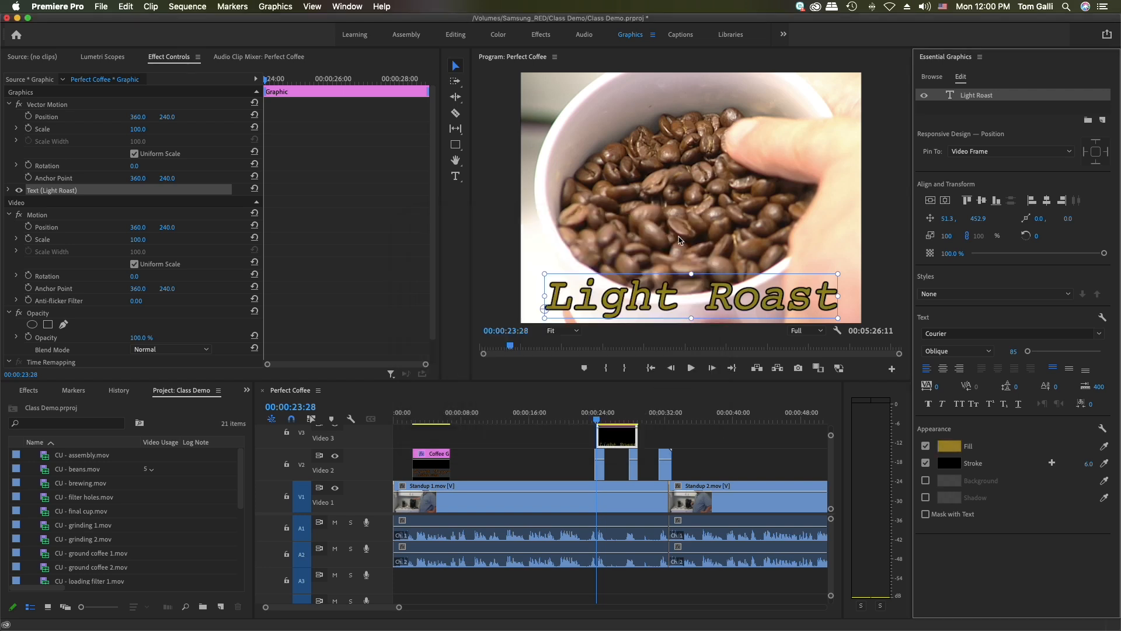
Shift the "Light Roast" title clip so that its start lines up with the start of the first beans close-up
{"action": "left_click", "coordinate": [676, 429]}
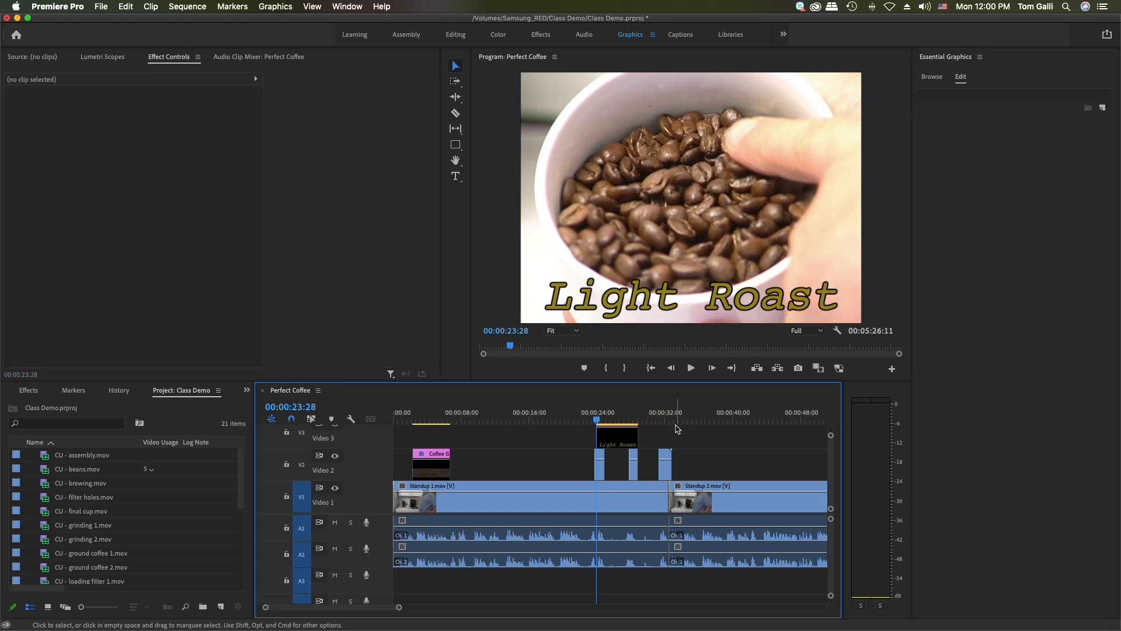
{"action": "left_click", "coordinate": [617, 435]}
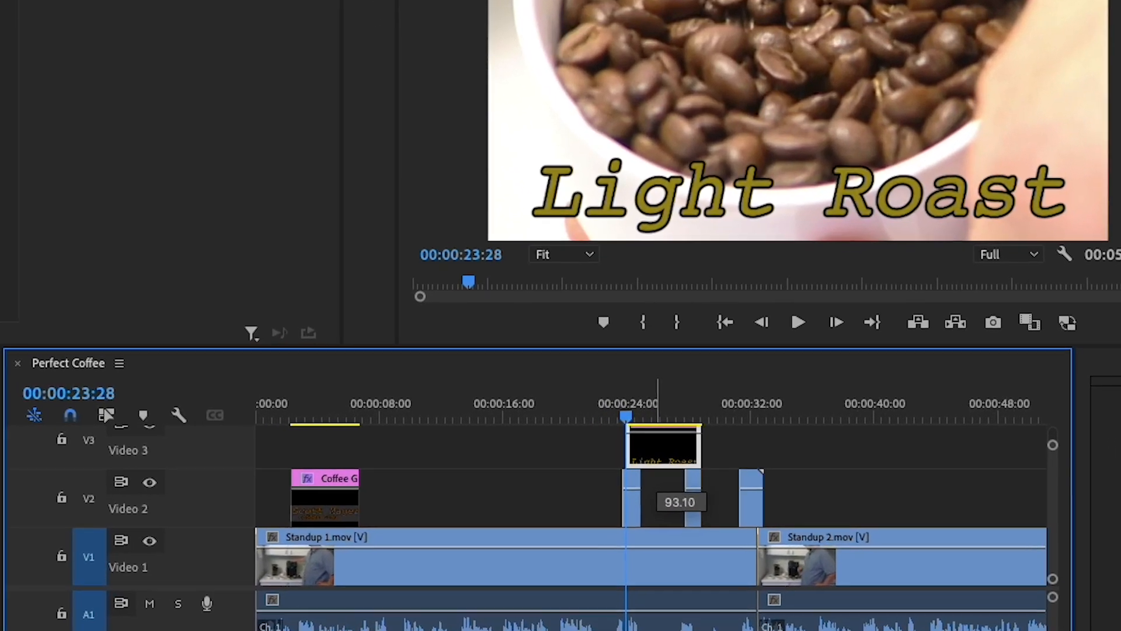
{"action": "mouse_move", "coordinate": [646, 444]}
{"action": "left_mouse_down"}
{"action": "mouse_move", "coordinate": [596, 447]}
{"action": "mouse_move", "coordinate": [659, 447]}
{"action": "left_mouse_up"}
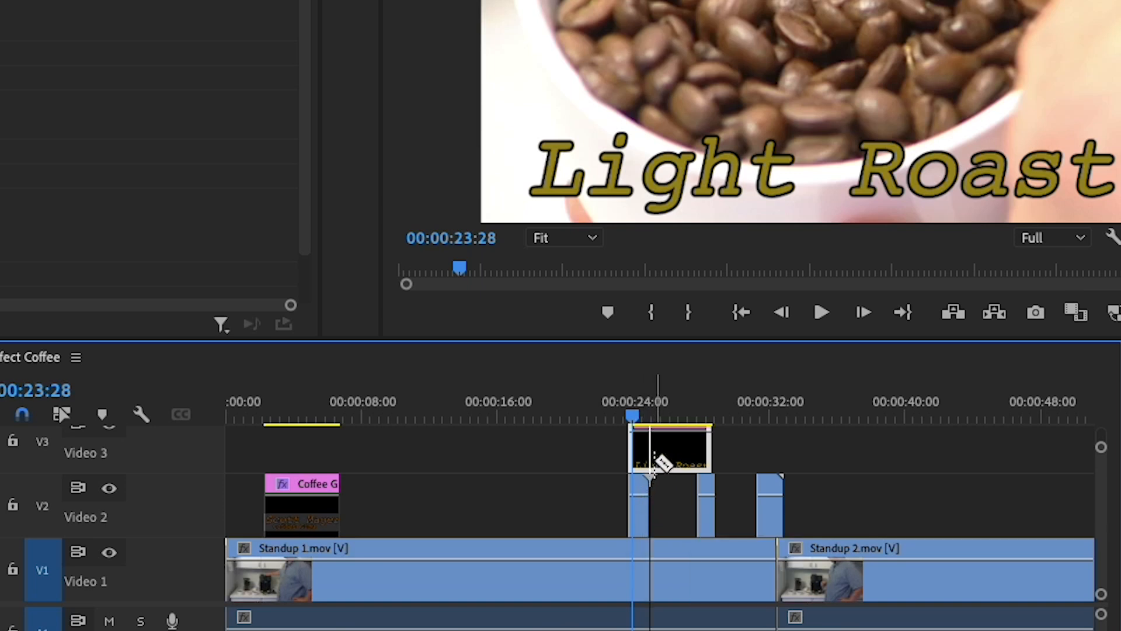
Split the "Light Roast" title at the end of the first beans shot and move the remainder over the second beans shot
{"action": "key", "text": "="}
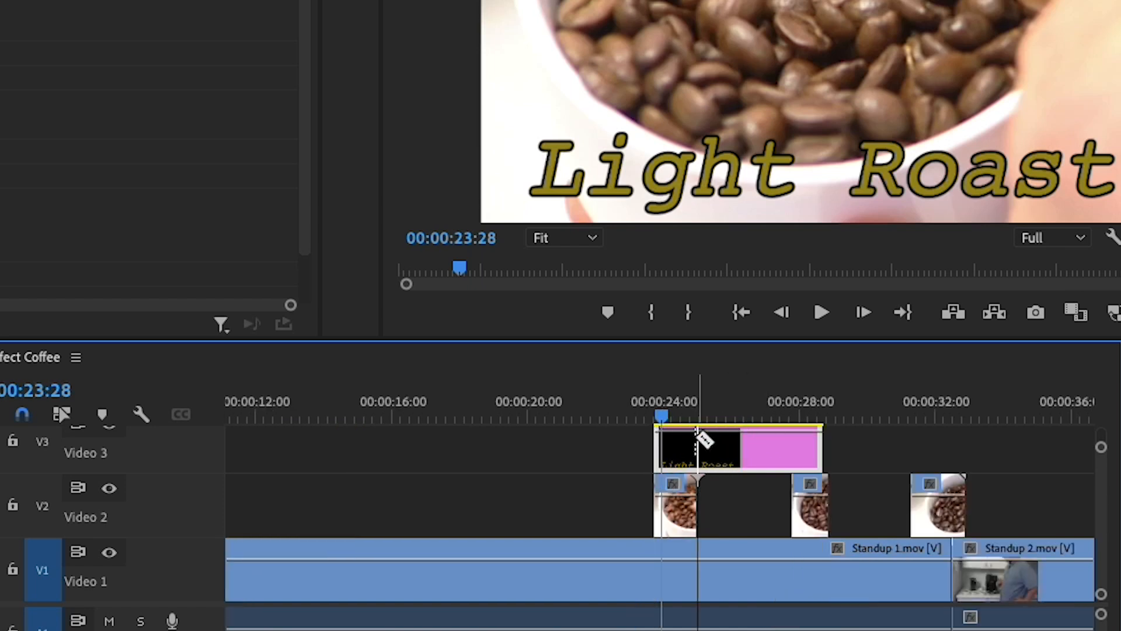
{"action": "left_click", "coordinate": [703, 459]}
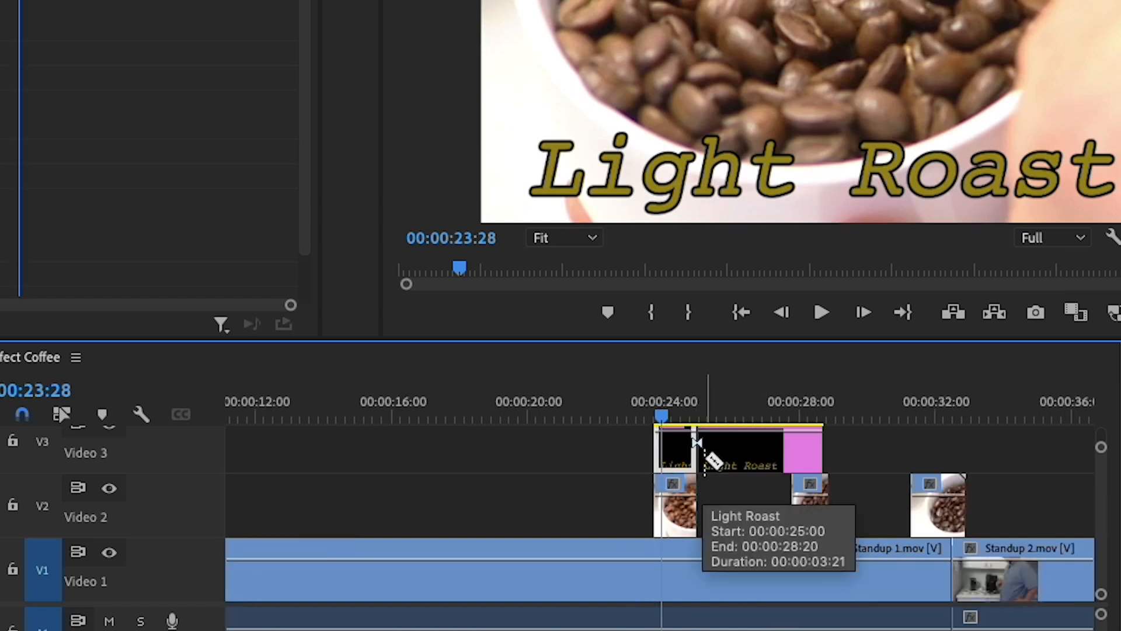
{"action": "key", "text": "v"}
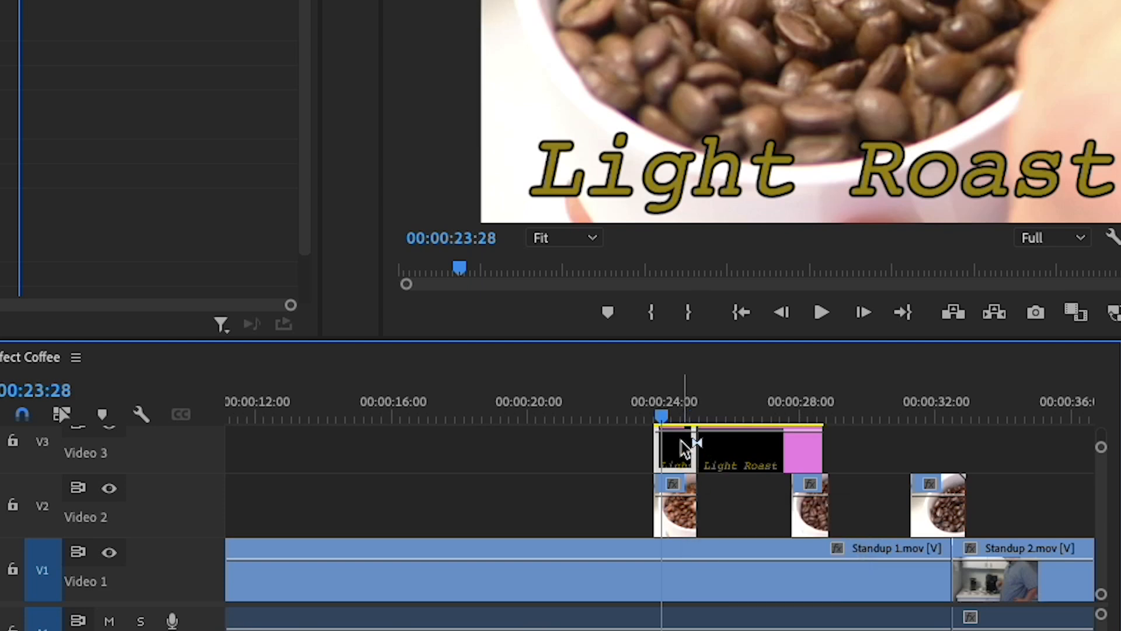
{"action": "left_click_drag", "start_coordinate": [744, 461], "coordinate": [829, 465]}
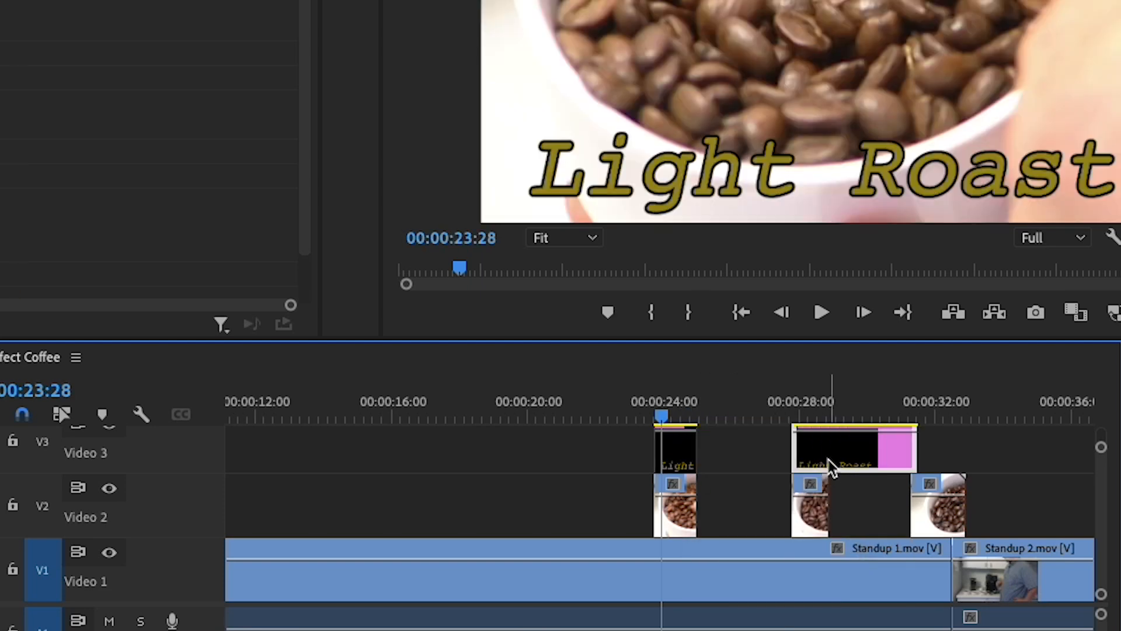
Split the title at the second beans shot's end and fit the remaining piece over the full length of the third beans shot
{"action": "key", "text": "c"}
{"action": "left_click", "coordinate": [829, 461]}
{"action": "key", "text": "v"}
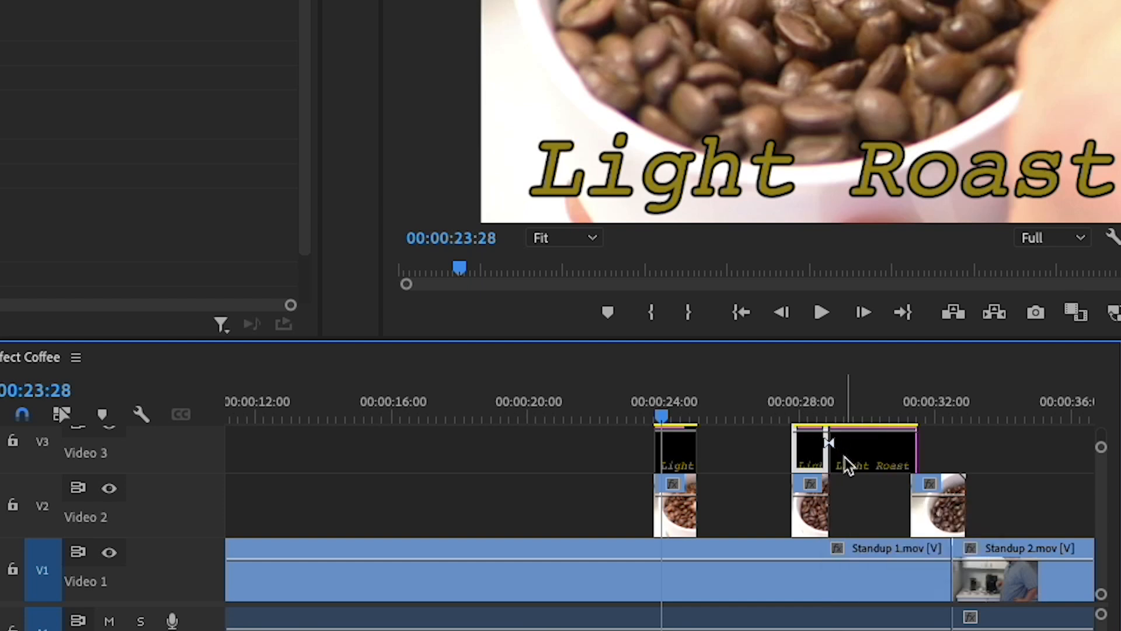
{"action": "left_click_drag", "start_coordinate": [843, 463], "coordinate": [966, 458]}
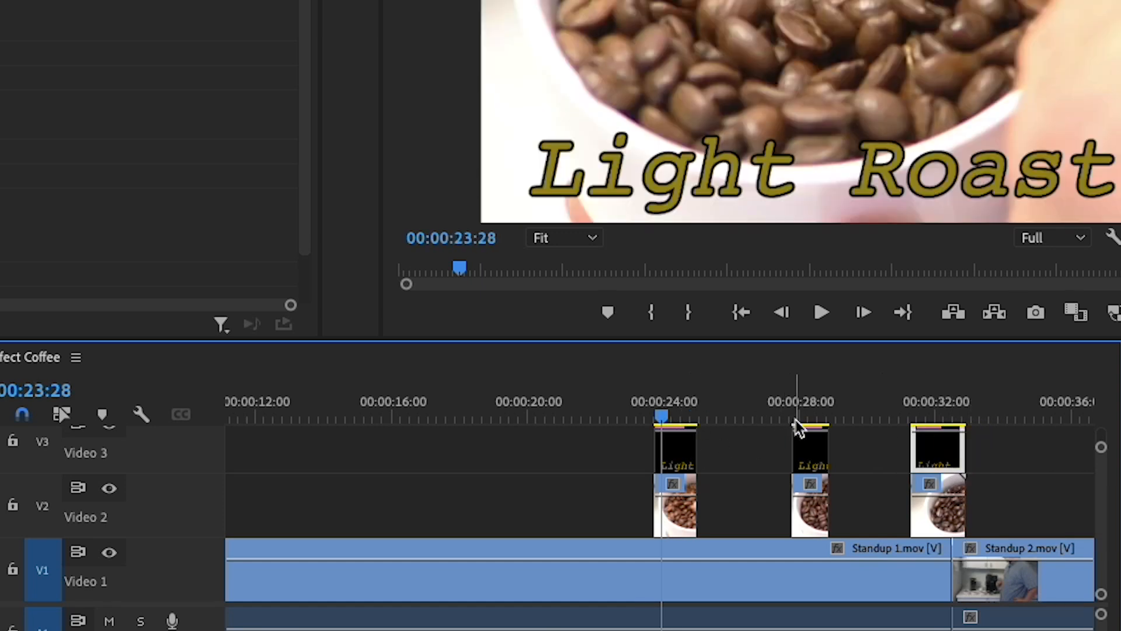
Change the title over the second beans shot to "Medium Roast" and centre it horizontally in the frame
{"action": "left_click", "coordinate": [811, 415]}
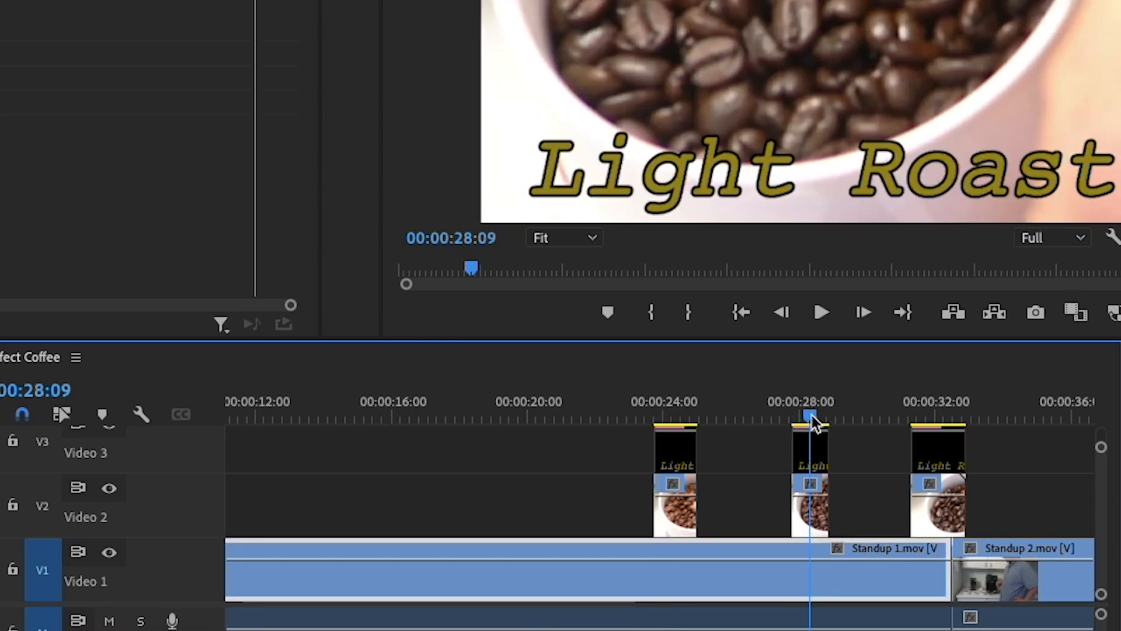
{"action": "left_click", "coordinate": [929, 416]}
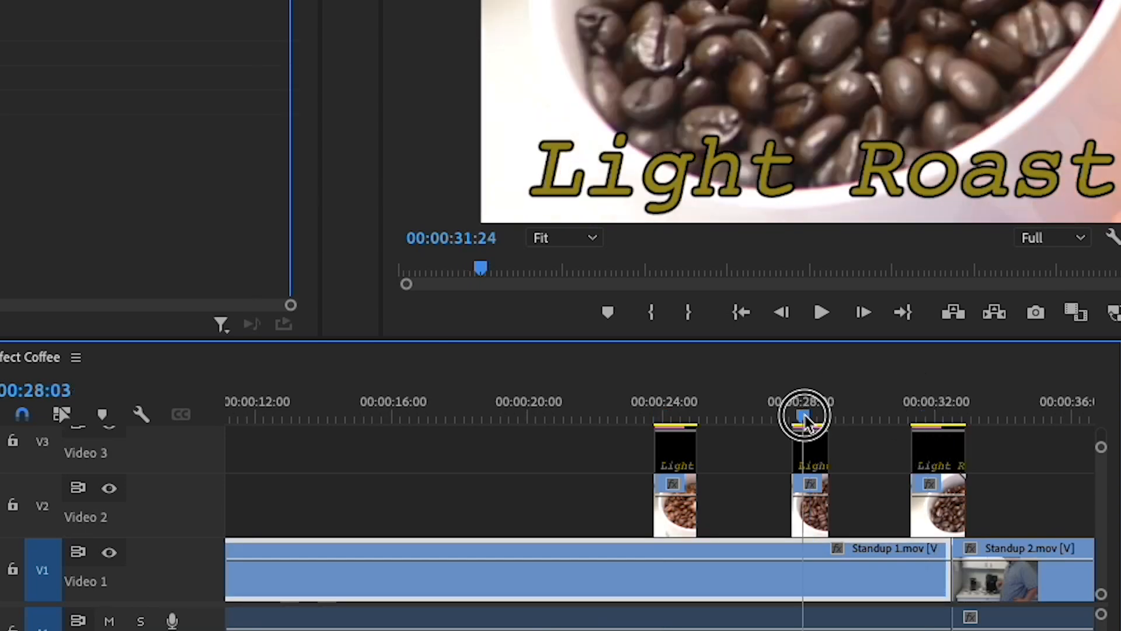
{"action": "left_click", "coordinate": [808, 418]}
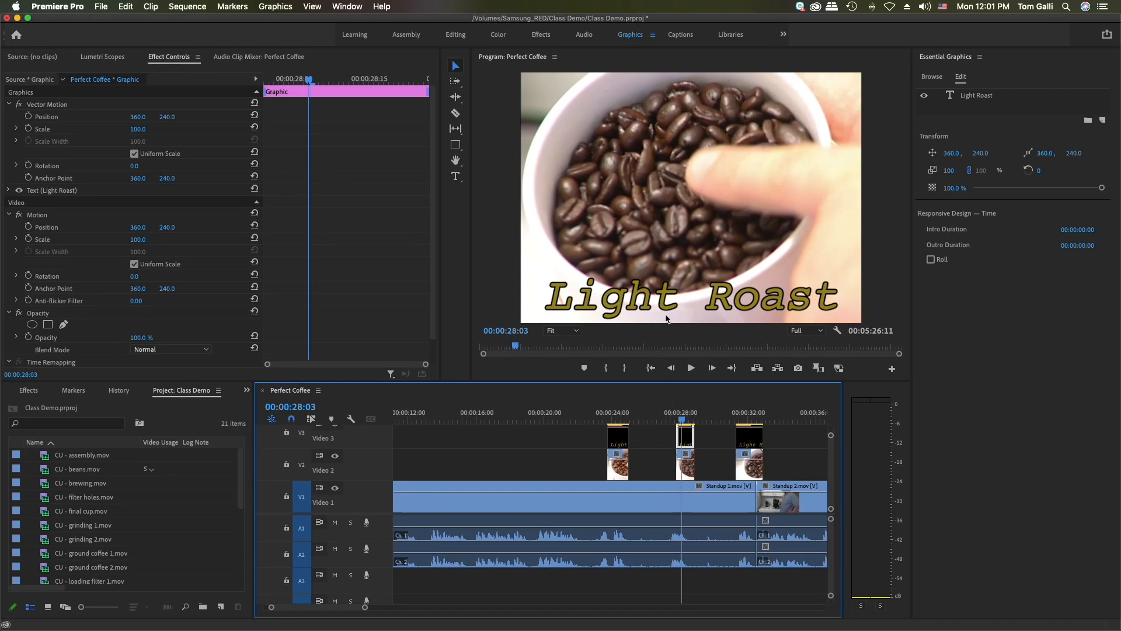
{"action": "left_click", "coordinate": [672, 296]}
{"action": "double_click", "coordinate": [672, 296]}
{"action": "left_click_drag", "start_coordinate": [674, 296], "coordinate": [555, 294]}
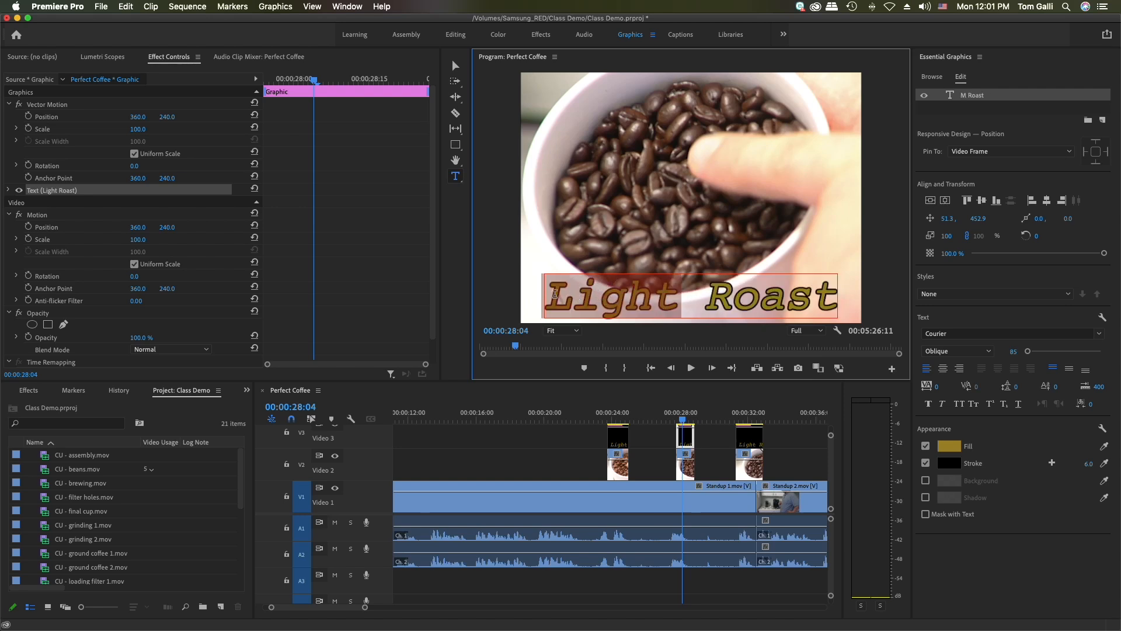
{"action": "type", "text": "Medium"}
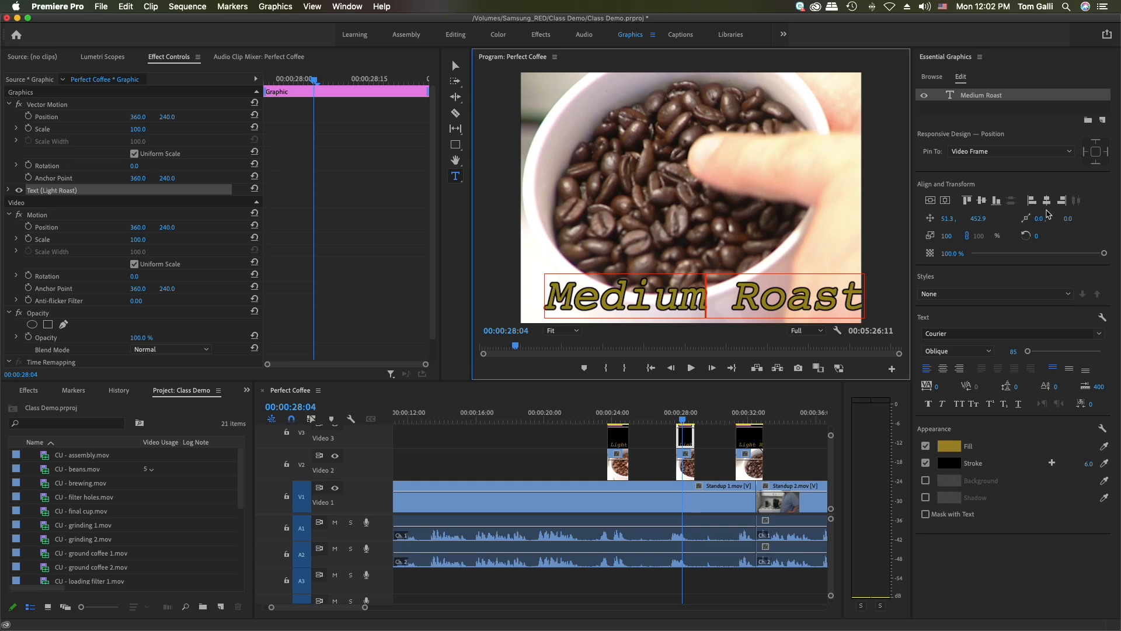
{"action": "left_click", "coordinate": [1048, 202]}
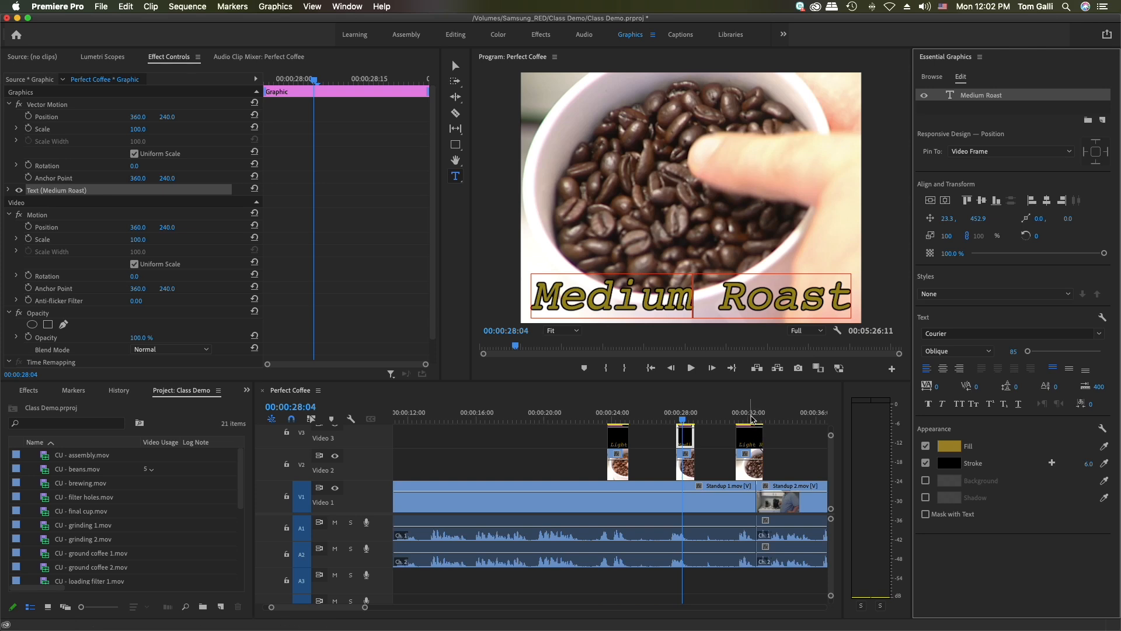
Change the title over the third beans shot to "Dark Roast" and centre it horizontally in the frame
{"action": "left_click", "coordinate": [751, 418]}
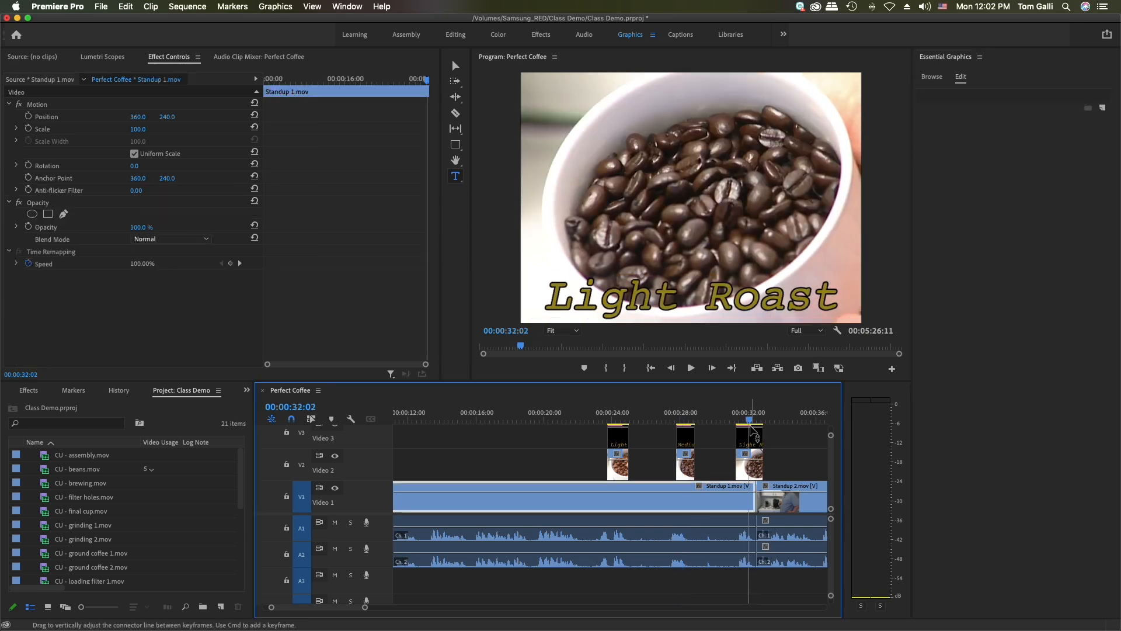
{"action": "left_click", "coordinate": [752, 438]}
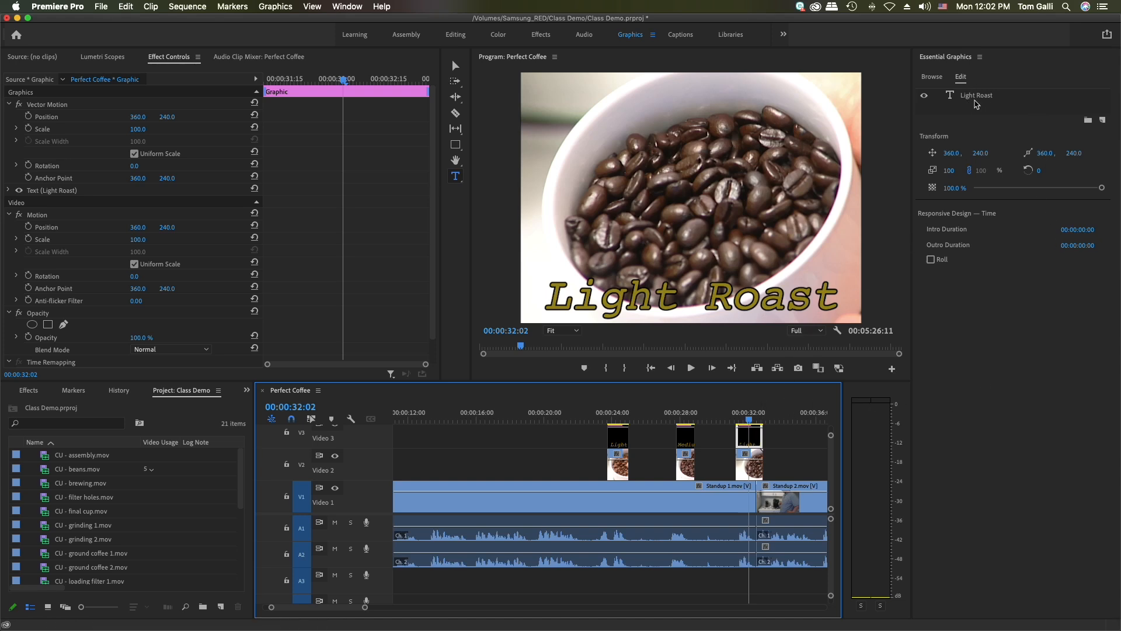
{"action": "left_click", "coordinate": [966, 97]}
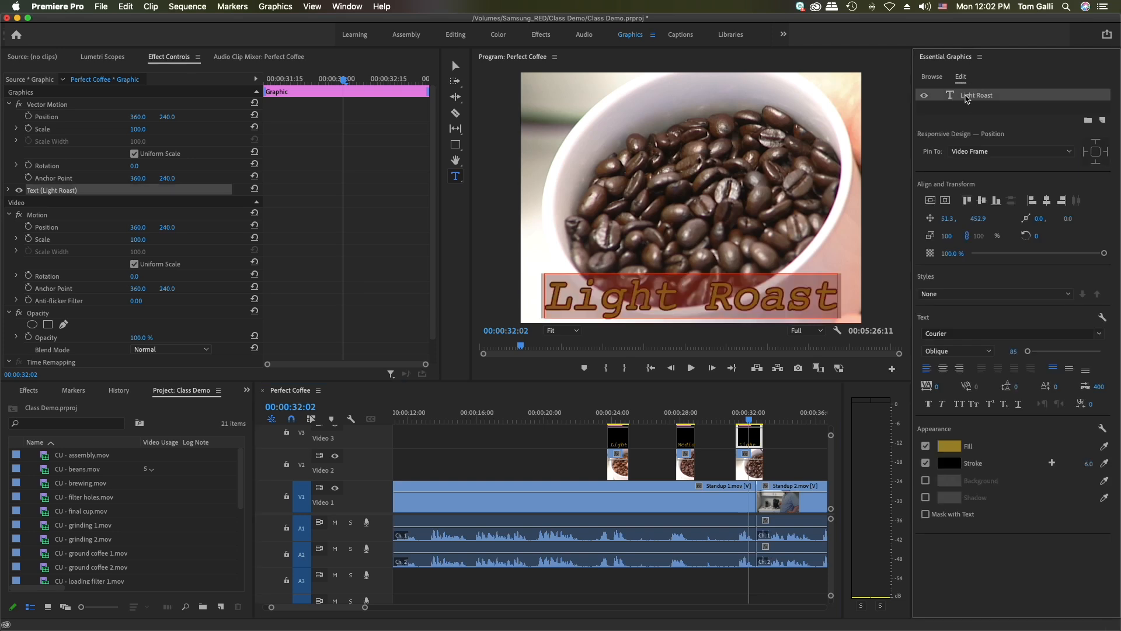
{"action": "left_click", "coordinate": [676, 292]}
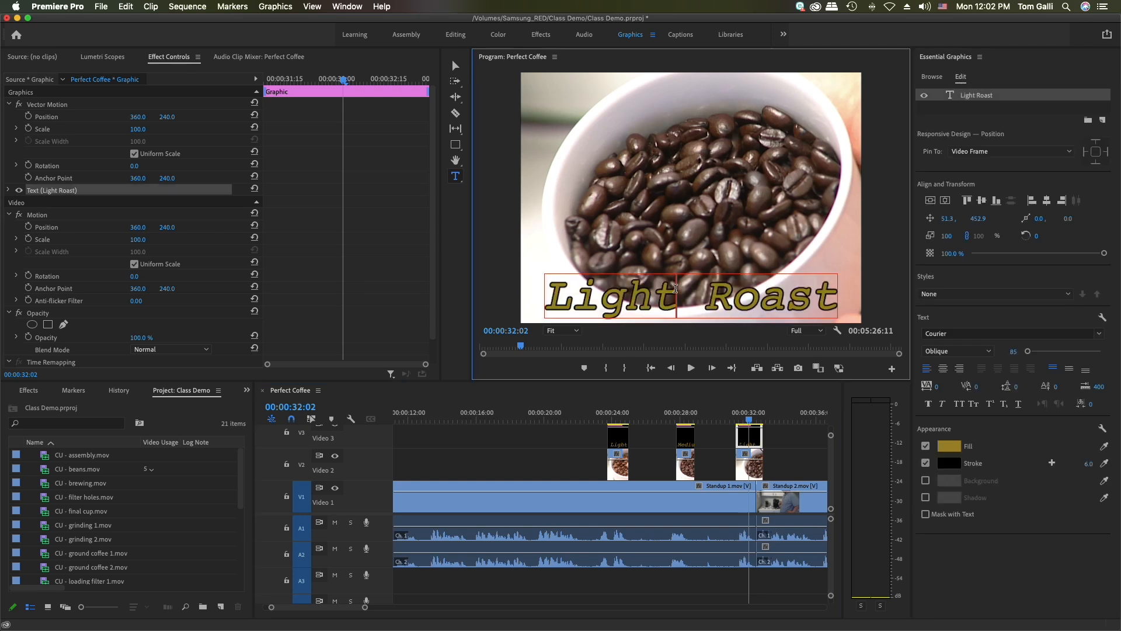
{"action": "left_click_drag", "start_coordinate": [675, 288], "coordinate": [555, 293]}
{"action": "type", "text": "Dark"}
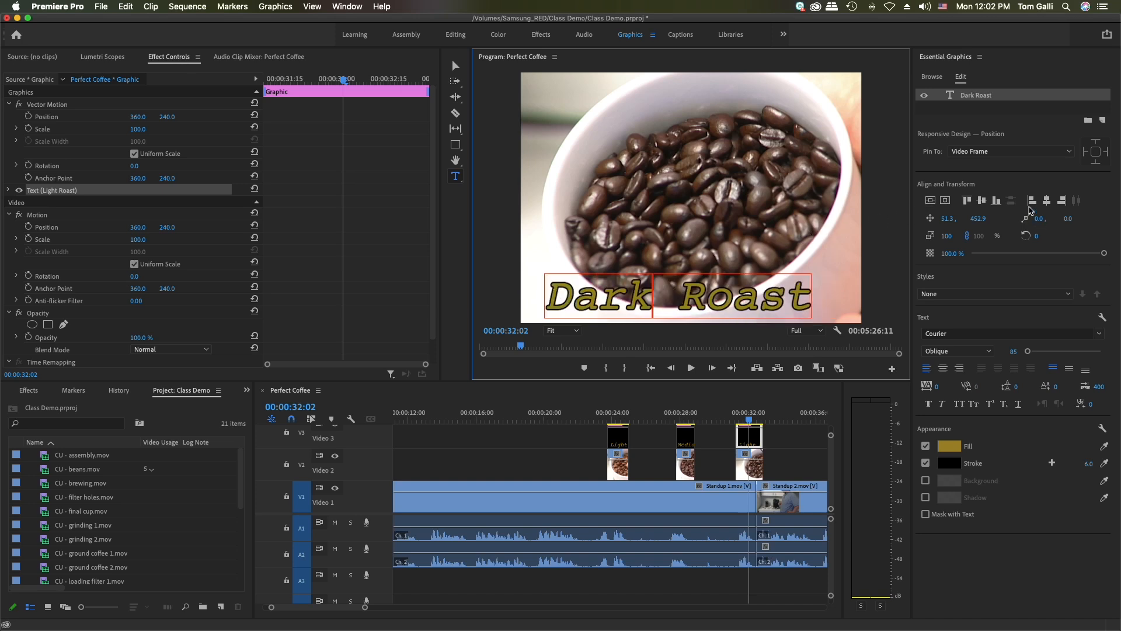
{"action": "left_click", "coordinate": [1046, 201]}
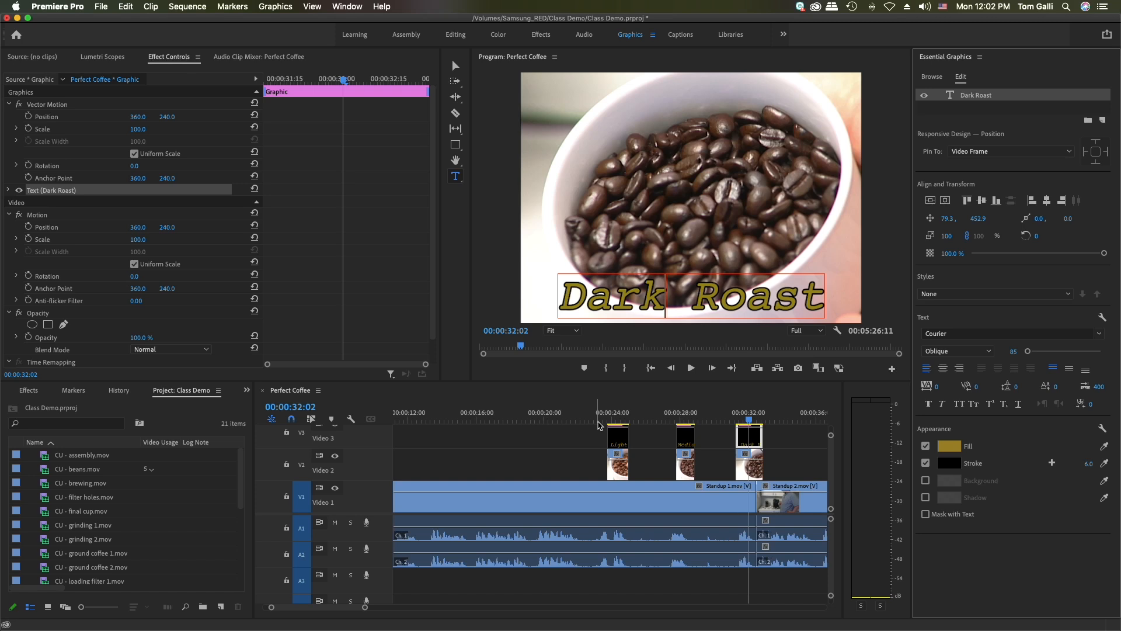
Play the sequence from just before the first beans shot to review the three roast captions
{"action": "left_click", "coordinate": [597, 420]}
{"action": "key", "text": "space"}
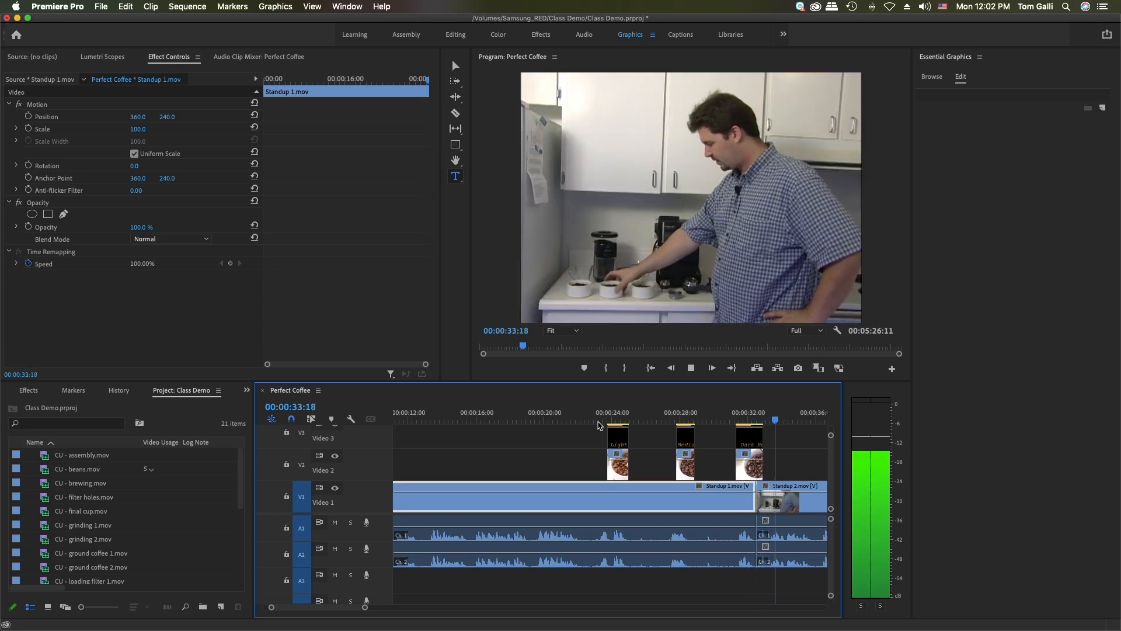
{"action": "key", "text": "space"}
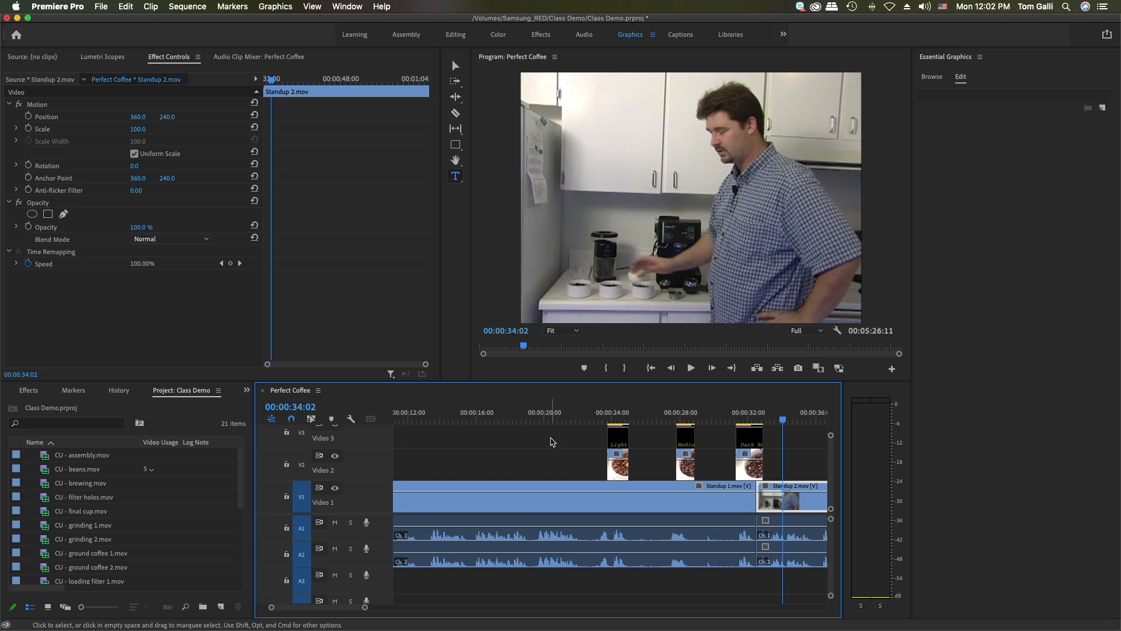
Return the playhead to the start of the sequence and fit the whole sequence in the timeline
{"action": "key", "text": "Home"}
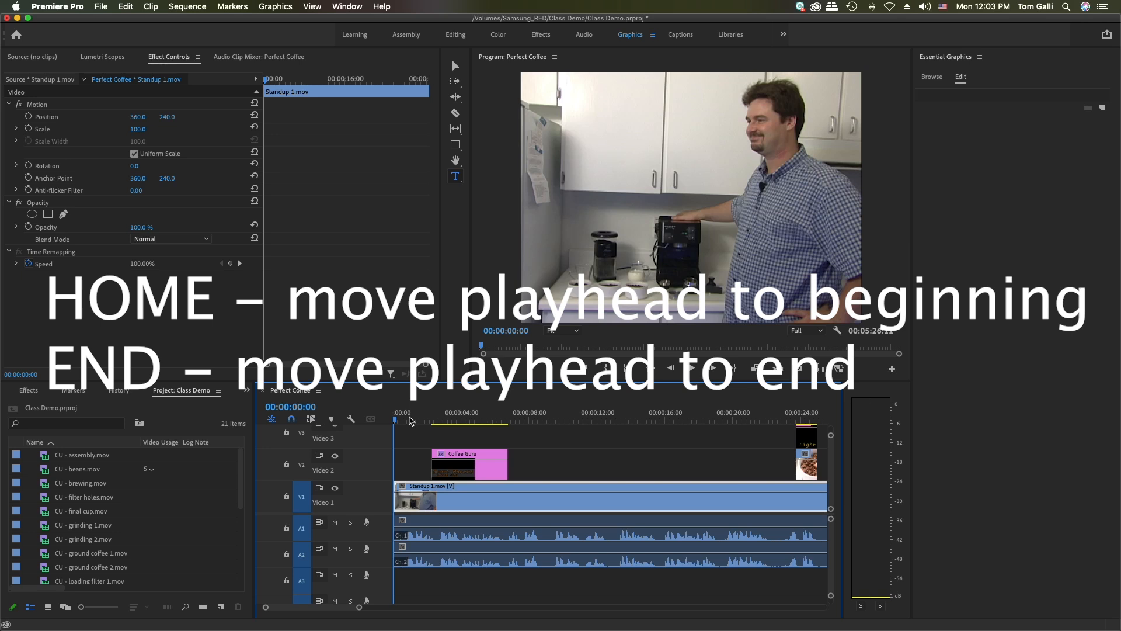
{"action": "left_click", "coordinate": [424, 441]}
{"action": "left_click", "coordinate": [423, 440]}
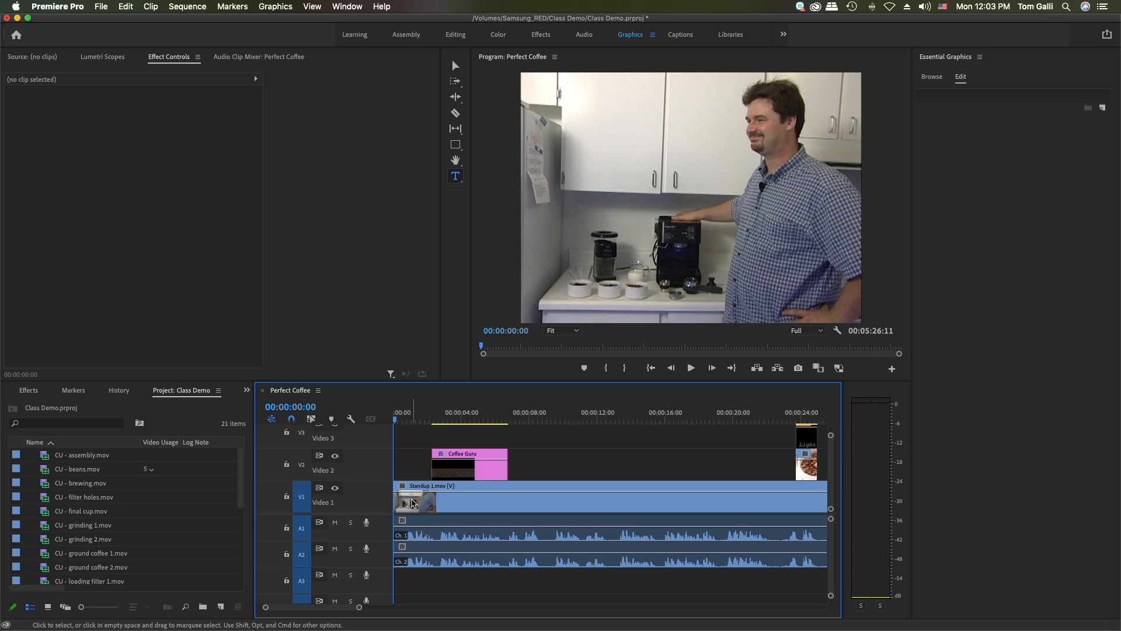
{"action": "key", "text": "backslash"}
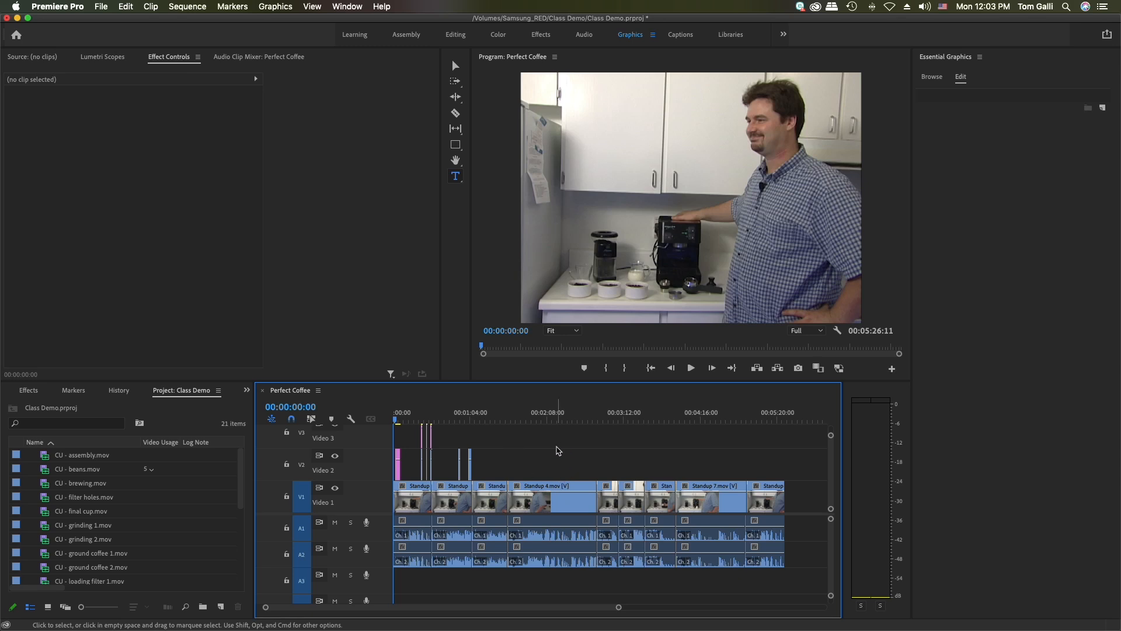
{"action": "key", "text": "super+a"}
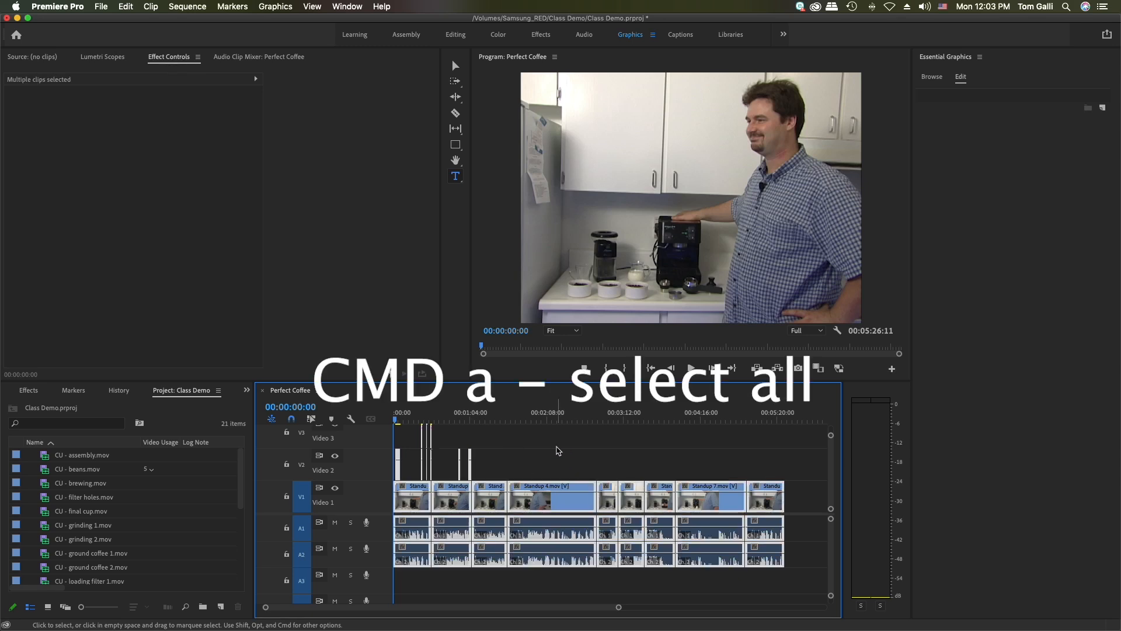
{"action": "left_click", "coordinate": [560, 451]}
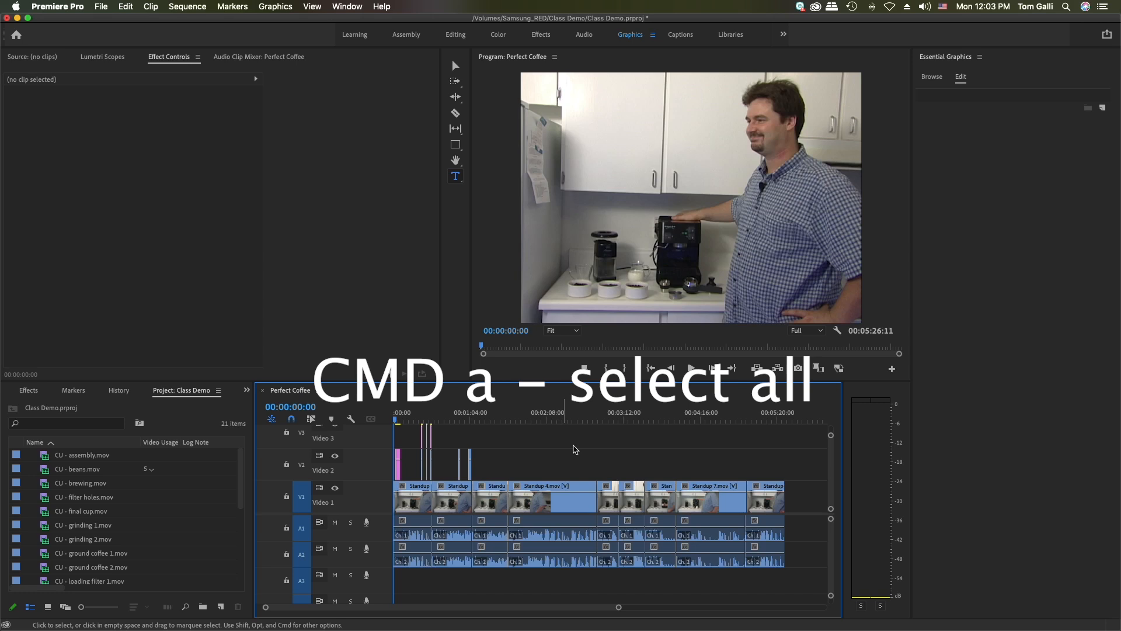
{"action": "left_click_drag", "start_coordinate": [795, 580], "coordinate": [367, 421]}
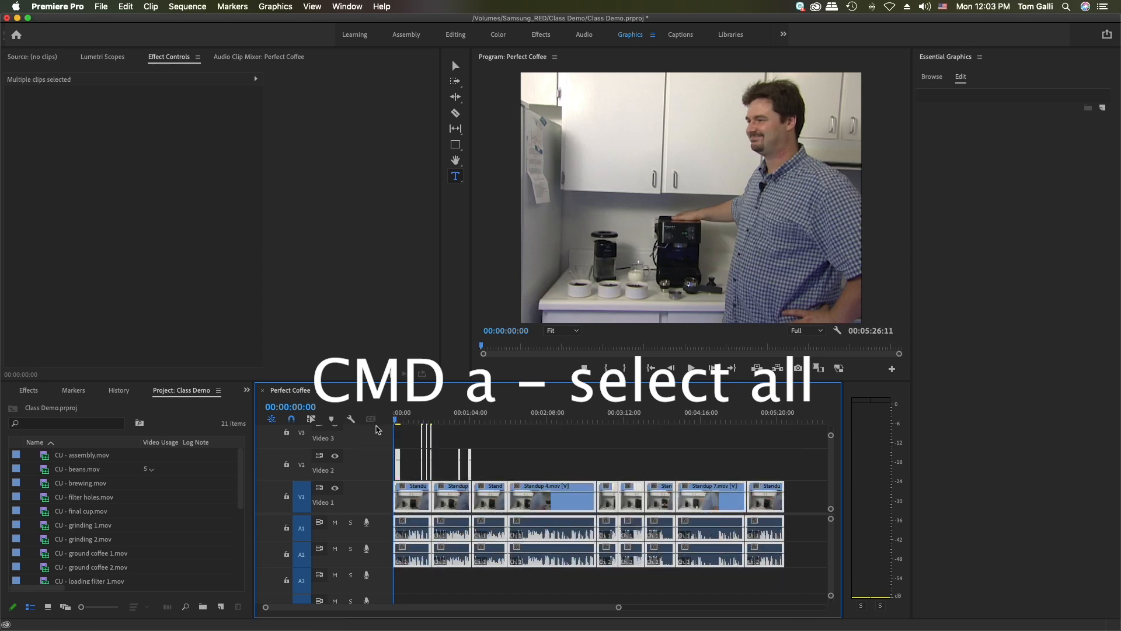
{"action": "left_click", "coordinate": [549, 438]}
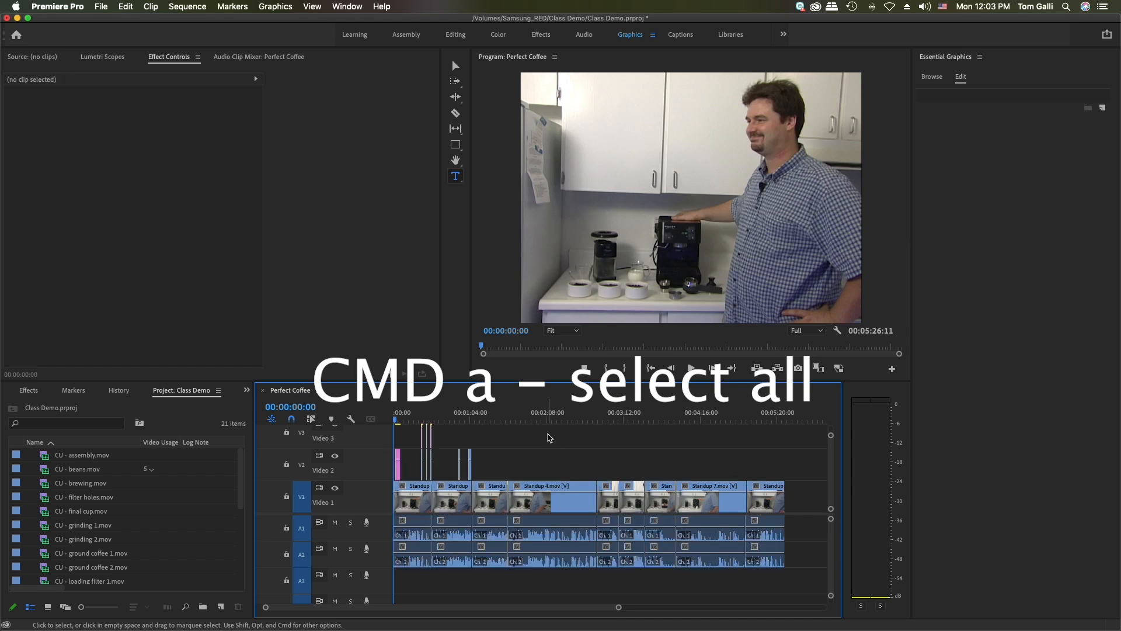
Move all clips in the sequence about 32 seconds later to leave an empty gap at the beginning
{"action": "key", "text": "super+a"}
{"action": "left_click_drag", "start_coordinate": [544, 503], "coordinate": [582, 504]}
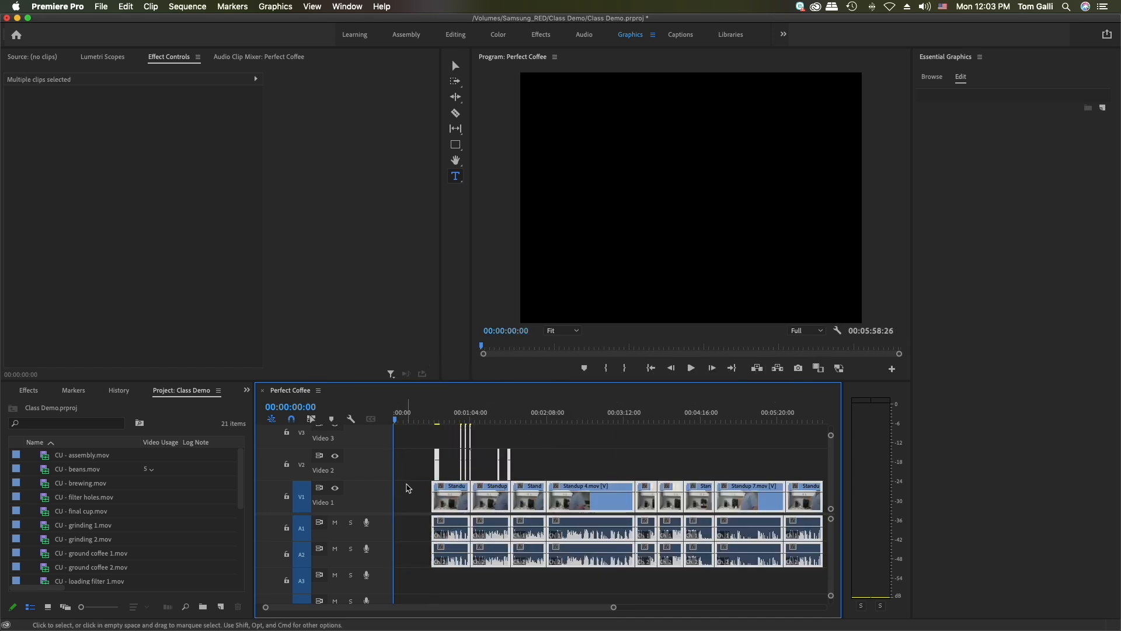
{"action": "left_click", "coordinate": [413, 501]}
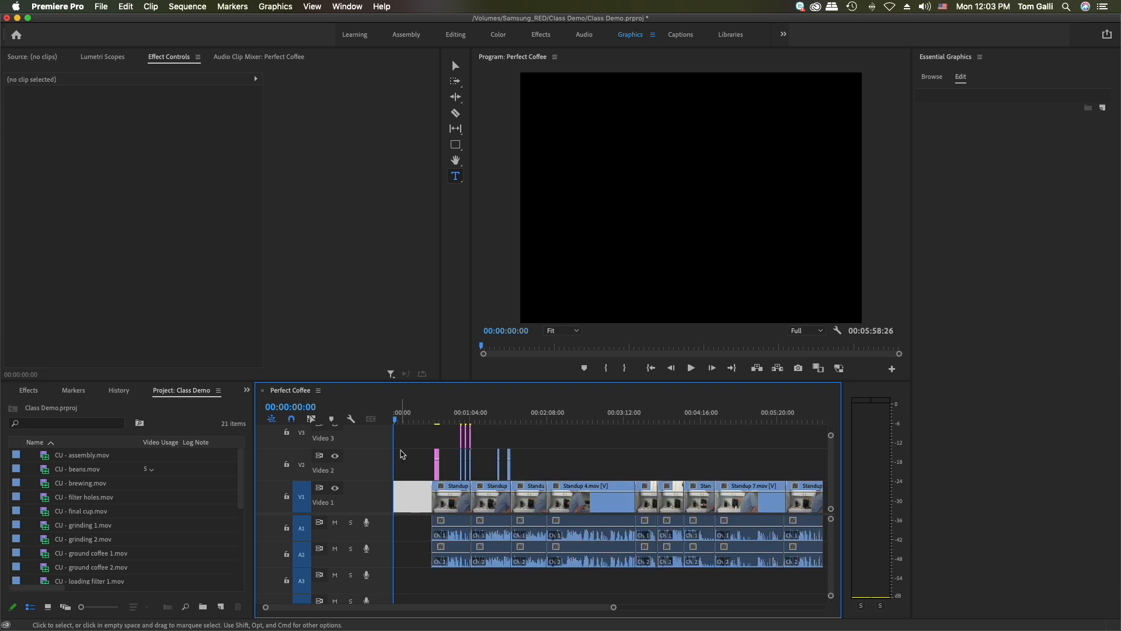
Add a text layer reading "The" in the upper part of the black frame at the start of the sequence
{"action": "left_click", "coordinate": [456, 177]}
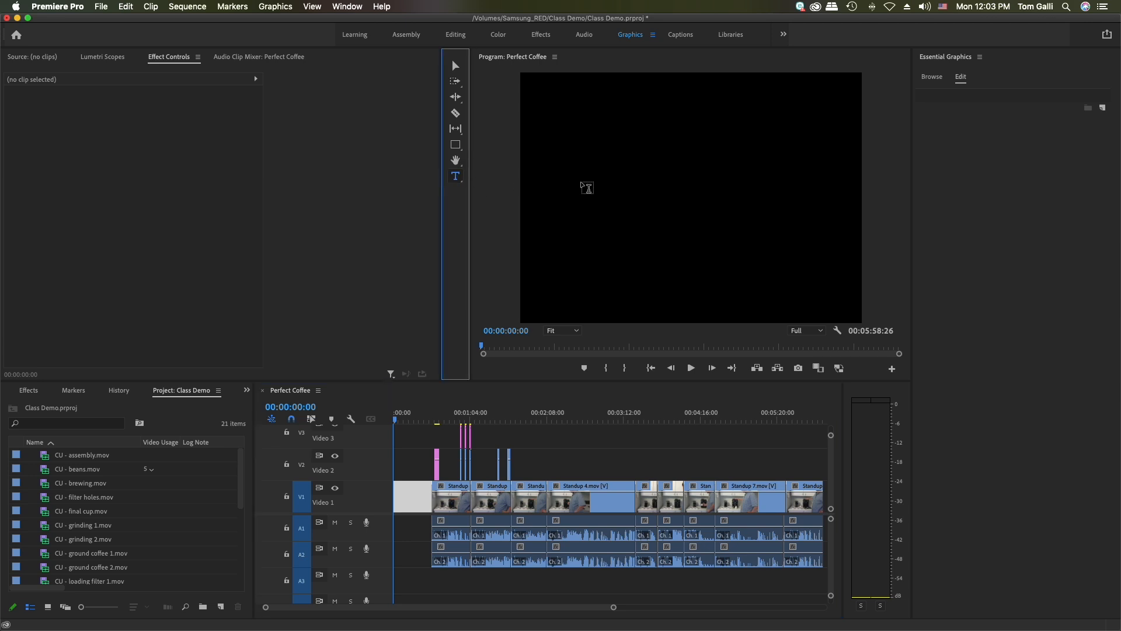
{"action": "left_click", "coordinate": [645, 156]}
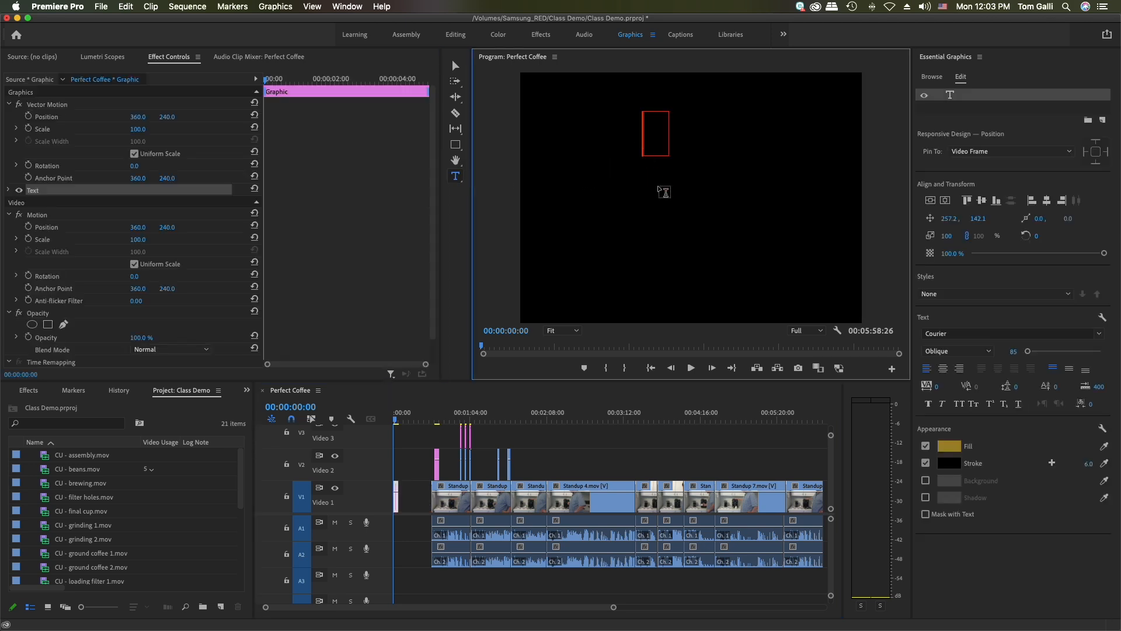
{"action": "type", "text": "The"}
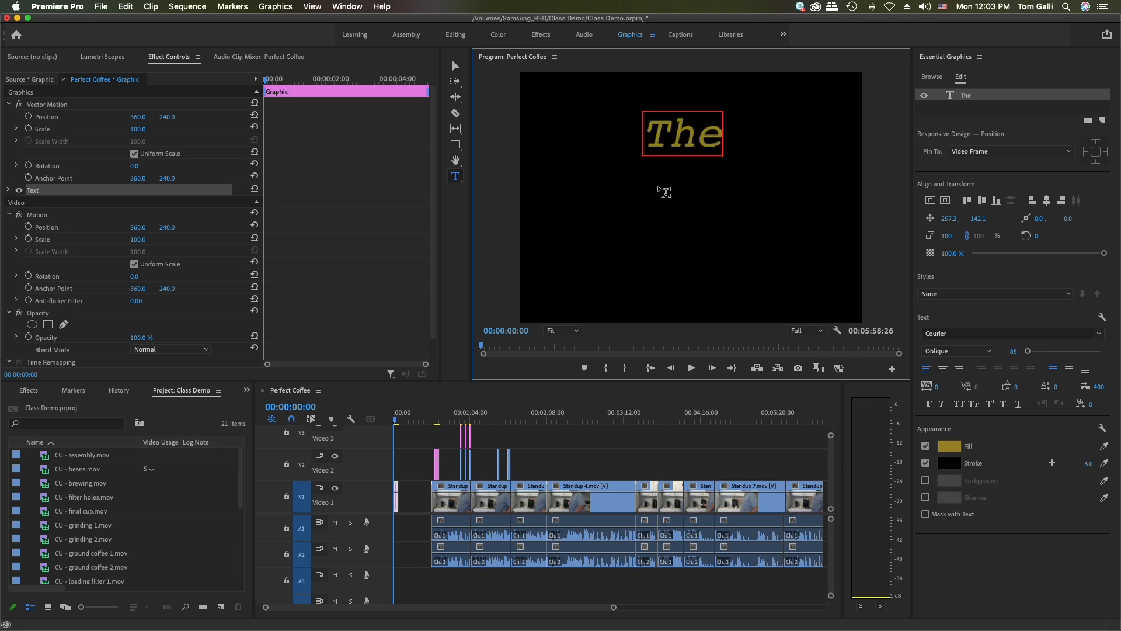
Add a separate text layer below "The" reading "Perfect" and "Cup" on two lines
{"action": "left_click", "coordinate": [621, 193]}
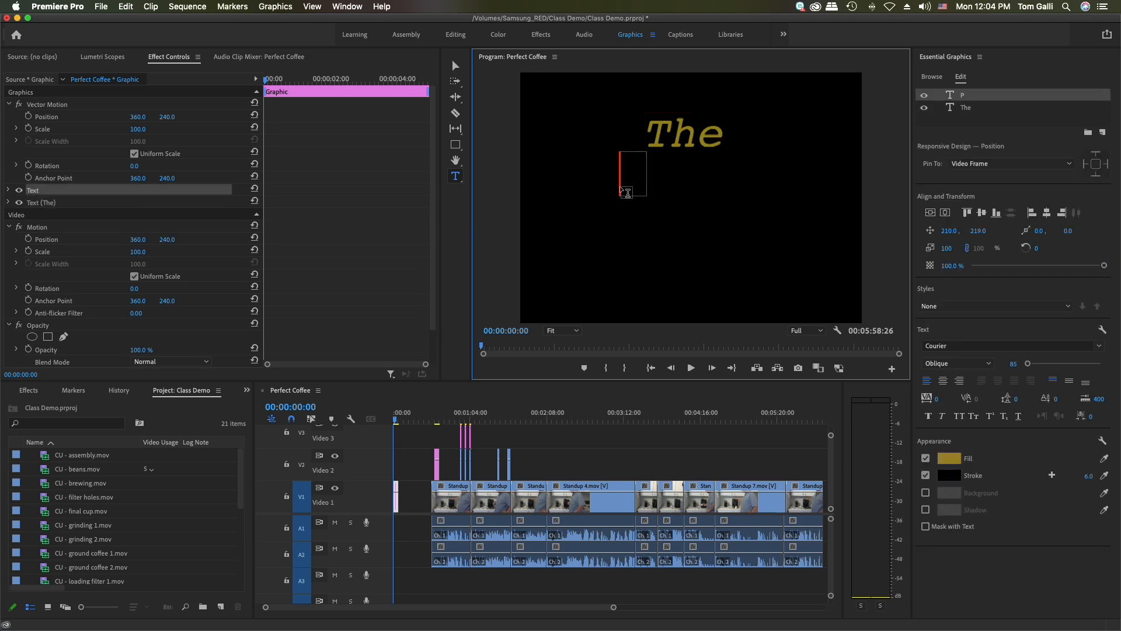
{"action": "type", "text": "Peftect"}
{"action": "key", "text": "BackSpace"}
{"action": "key", "text": "BackSpace"}
{"action": "key", "text": "BackSpace"}
{"action": "key", "text": "BackSpace"}
{"action": "key", "text": "BackSpace"}
{"action": "type", "text": "rfect"}
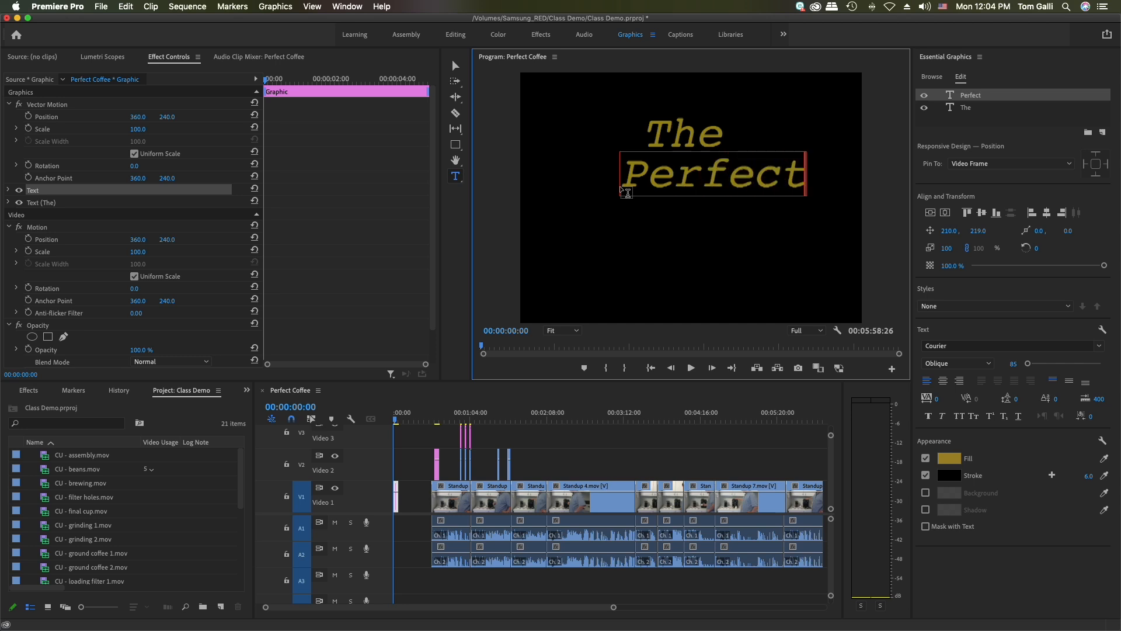
{"action": "key", "text": "Return"}
{"action": "type", "text": "Cup"}
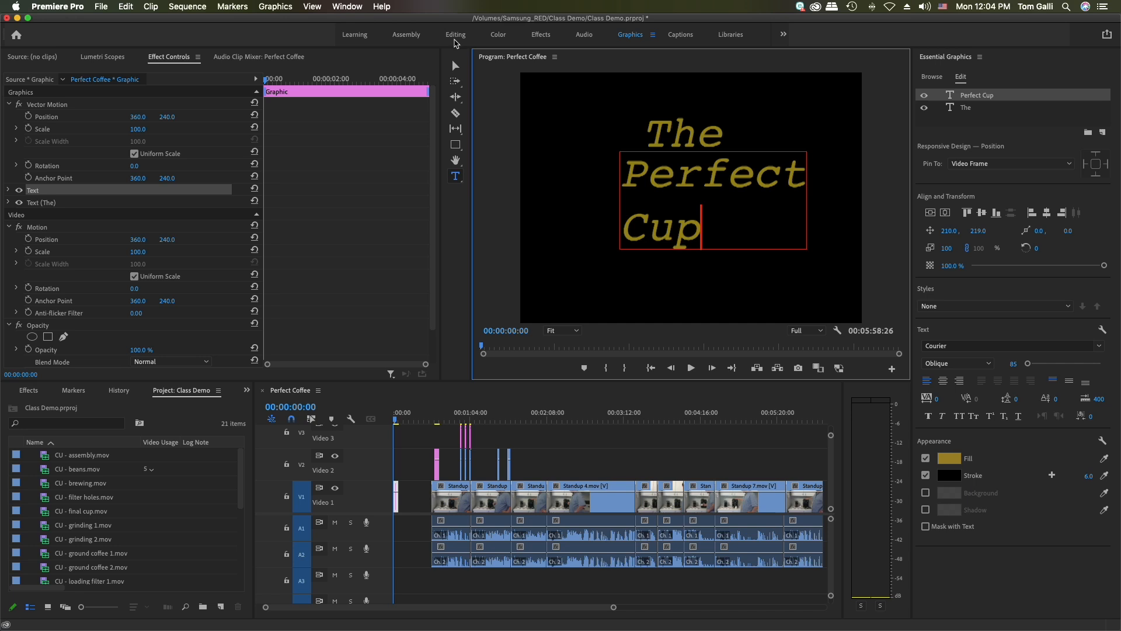
Add a third text layer below "Cup" with "w/" followed by the presenter's first name, and save the project
{"action": "left_click", "coordinate": [554, 280]}
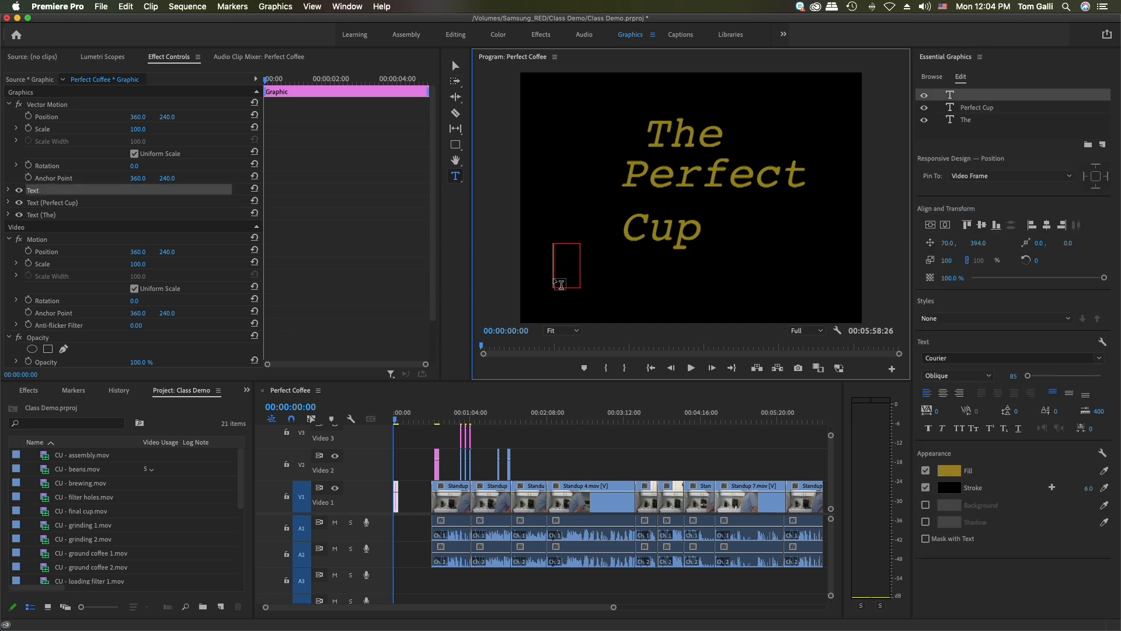
{"action": "type", "text": "w/Scott"}
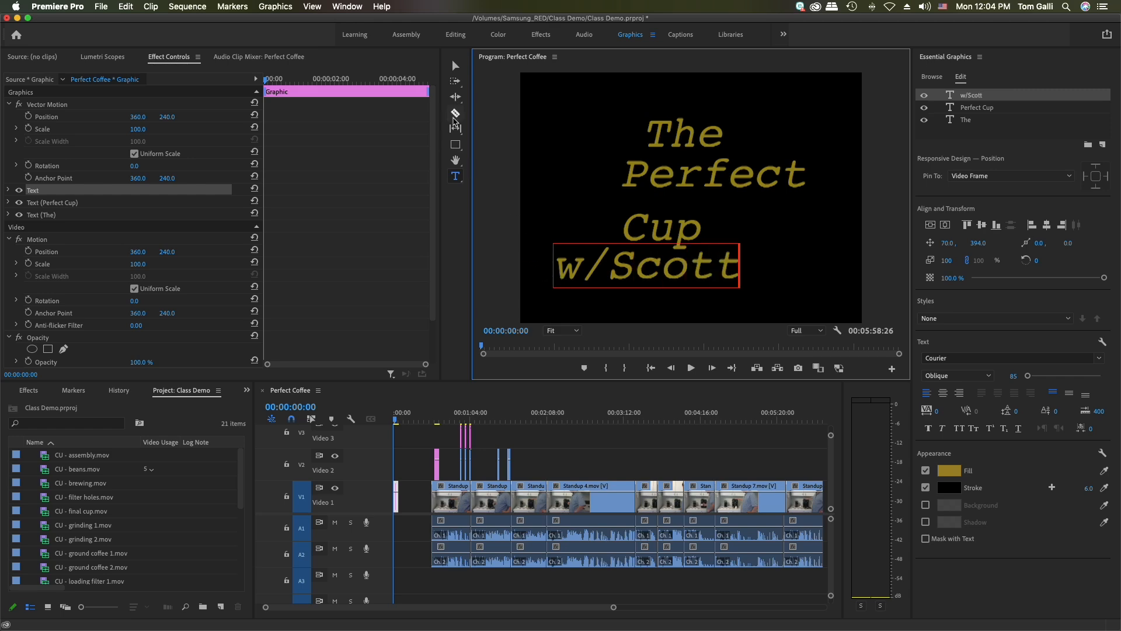
{"action": "left_click", "coordinate": [456, 67]}
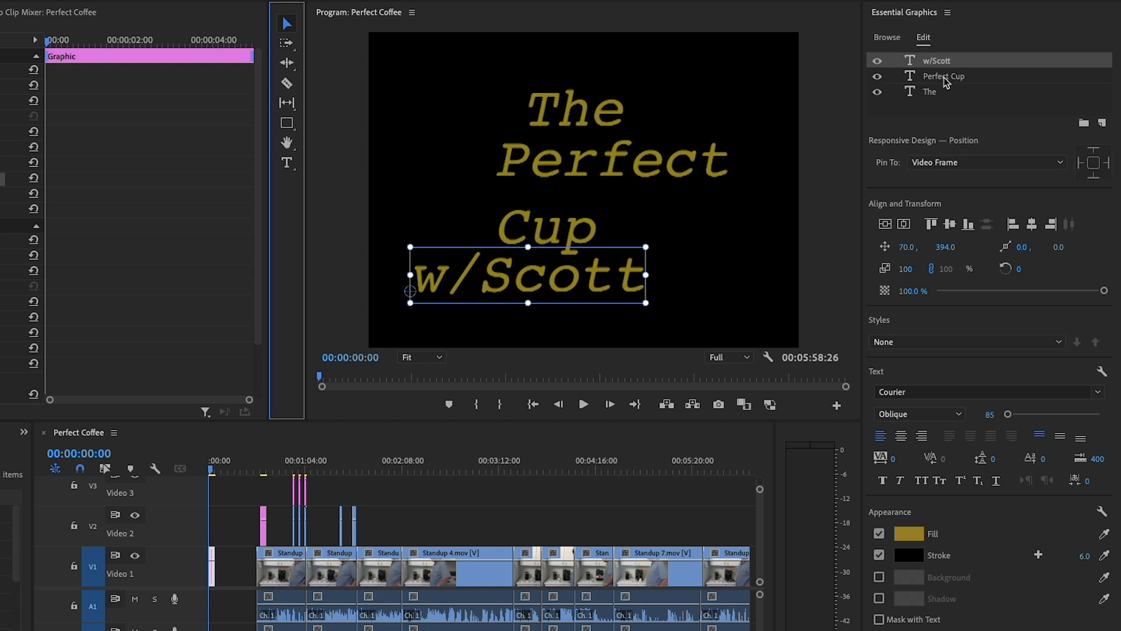
{"action": "key", "text": "ctrl+s"}
Move "The" up and left to about 97, 86 and raise "Perfect Cup" to about 203, 183
{"action": "left_click", "coordinate": [928, 93]}
{"action": "left_click_drag", "start_coordinate": [584, 107], "coordinate": [485, 68]}
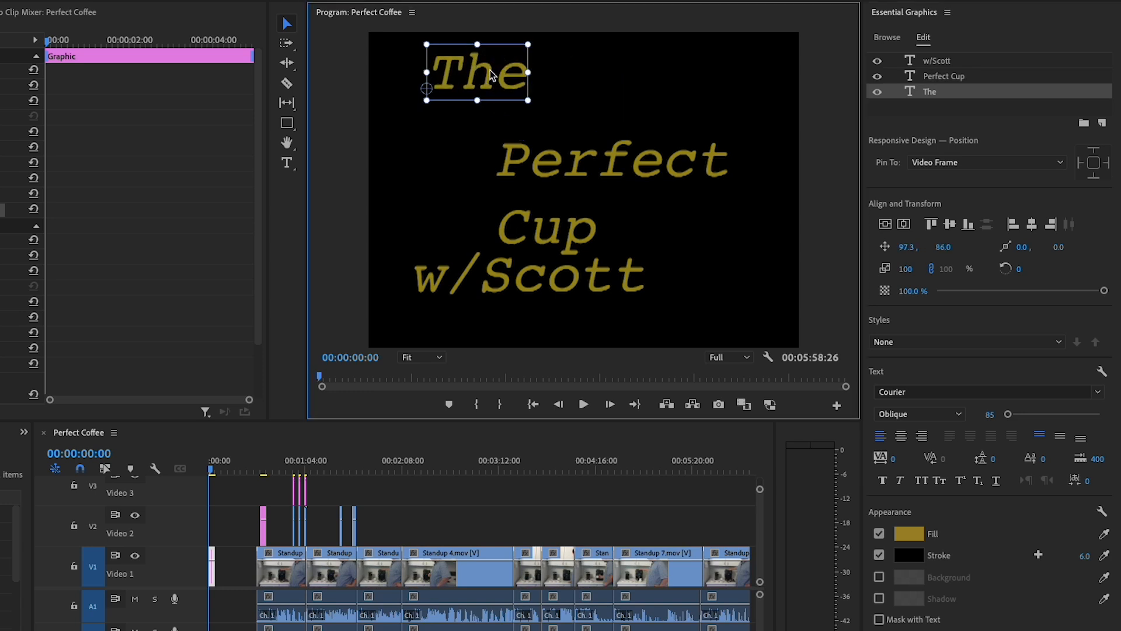
{"action": "left_click", "coordinate": [962, 77]}
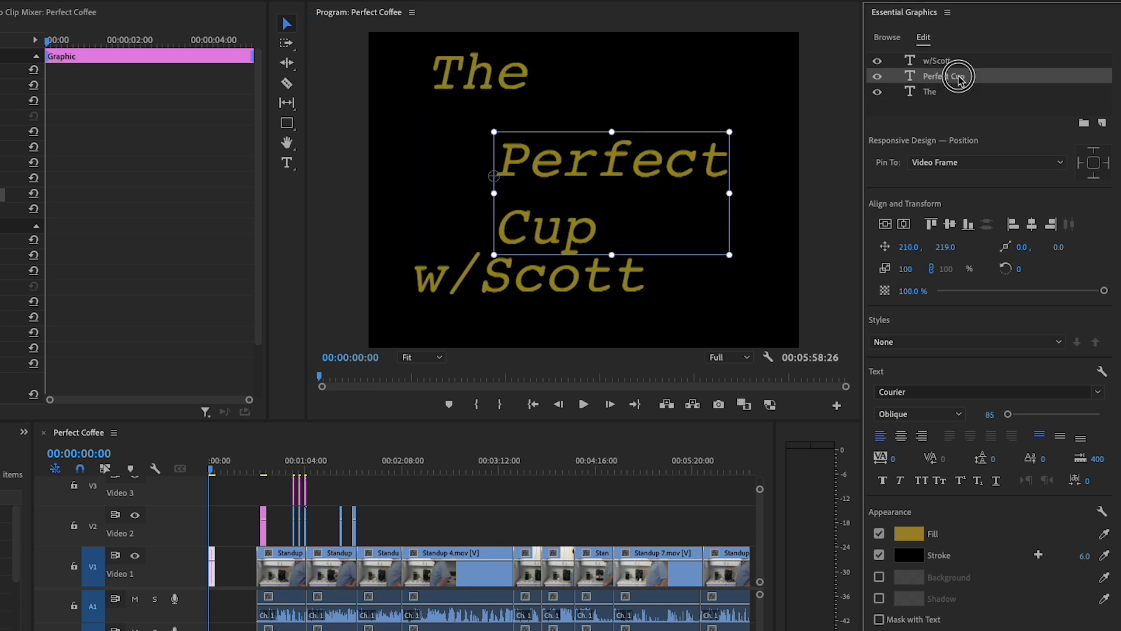
{"action": "left_click_drag", "start_coordinate": [679, 167], "coordinate": [672, 143]}
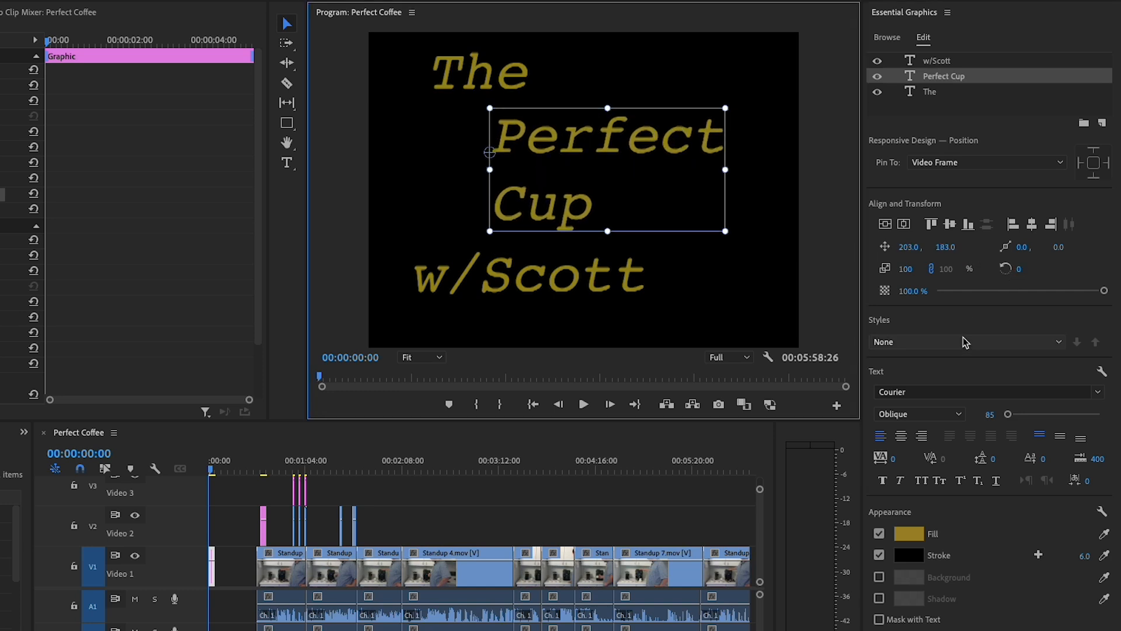
Set the "Perfect Cup" text to Courier Bold Oblique at size 121
{"action": "left_click", "coordinate": [950, 419]}
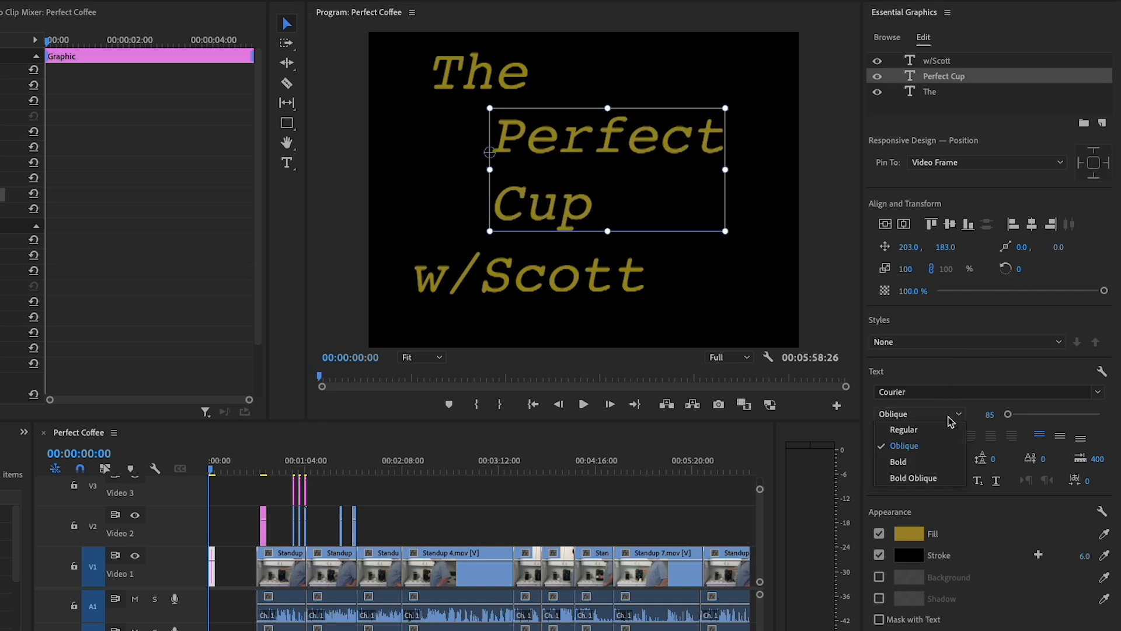
{"action": "left_click", "coordinate": [934, 476]}
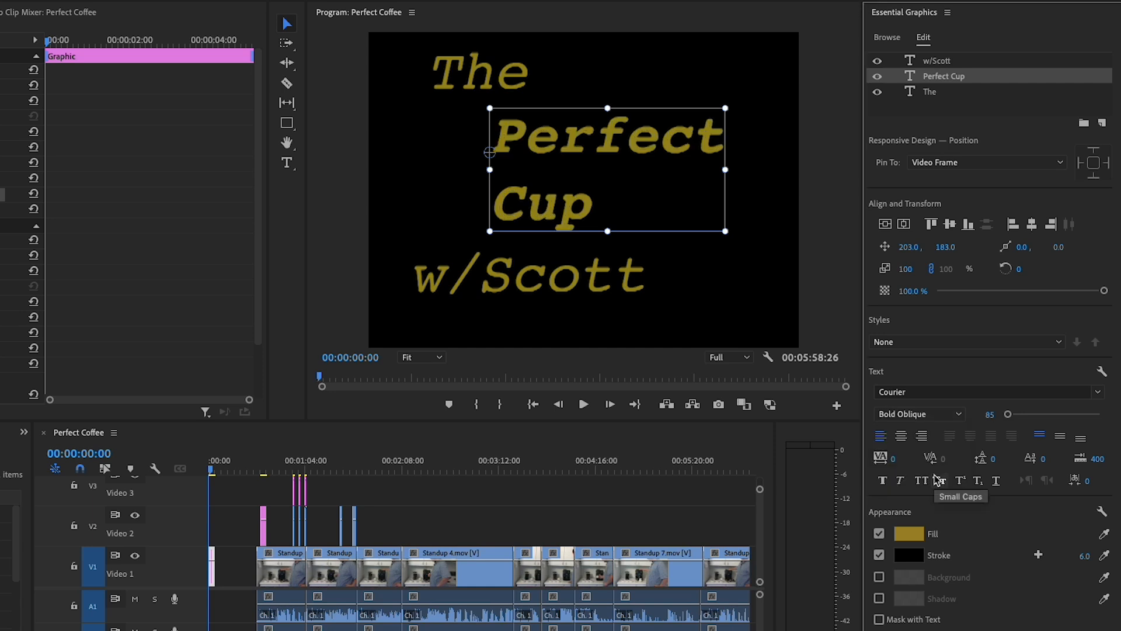
{"action": "left_click_drag", "start_coordinate": [1008, 416], "coordinate": [1010, 416]}
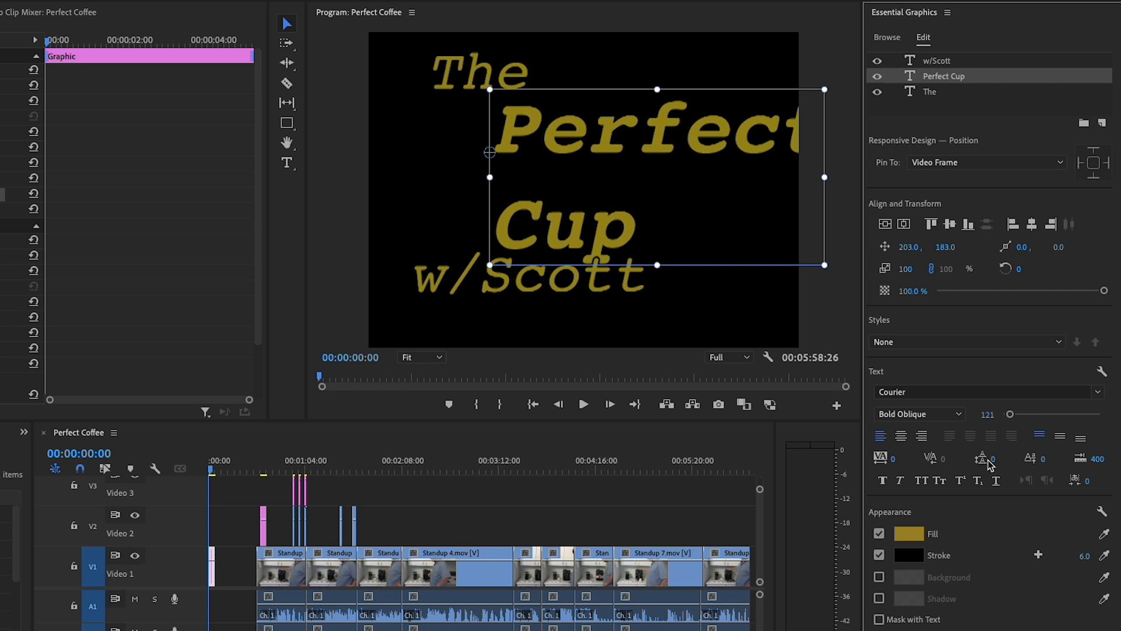
Tighten the "Perfect Cup" leading to -59 and centre its text and the layer horizontally in the frame
{"action": "left_click_drag", "start_coordinate": [993, 459], "coordinate": [958, 459]}
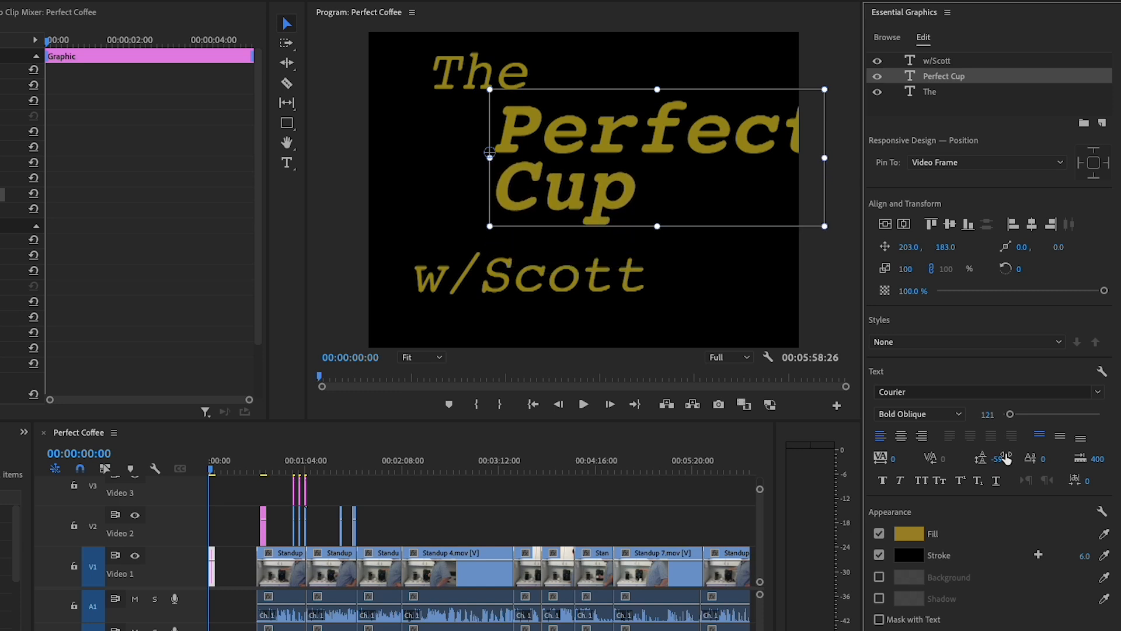
{"action": "left_click", "coordinate": [900, 435]}
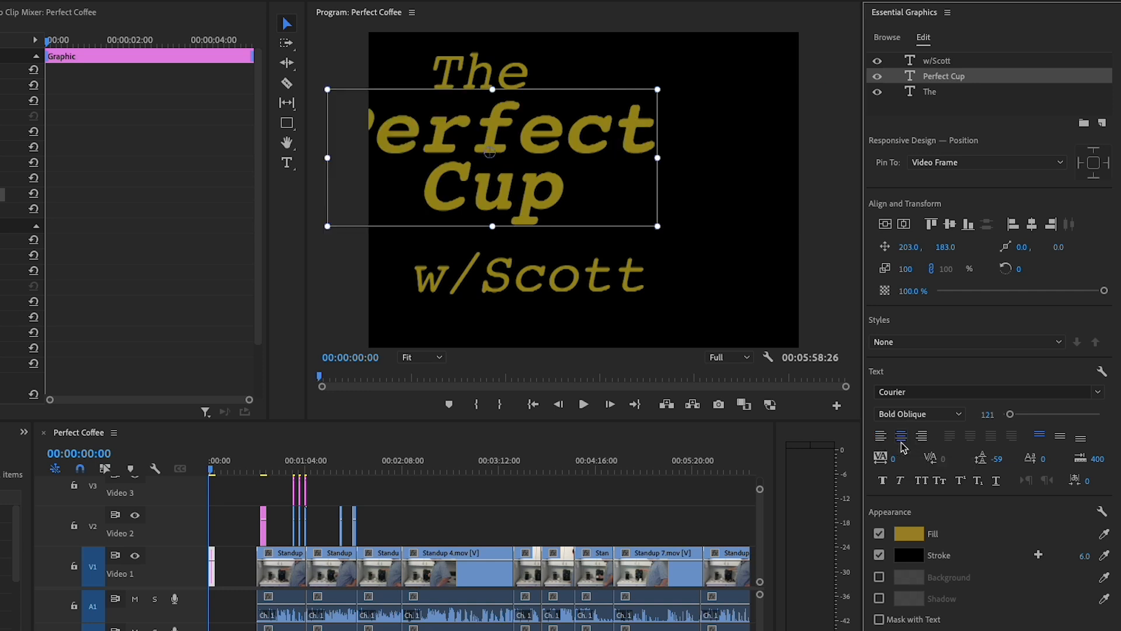
{"action": "left_click", "coordinate": [1032, 226]}
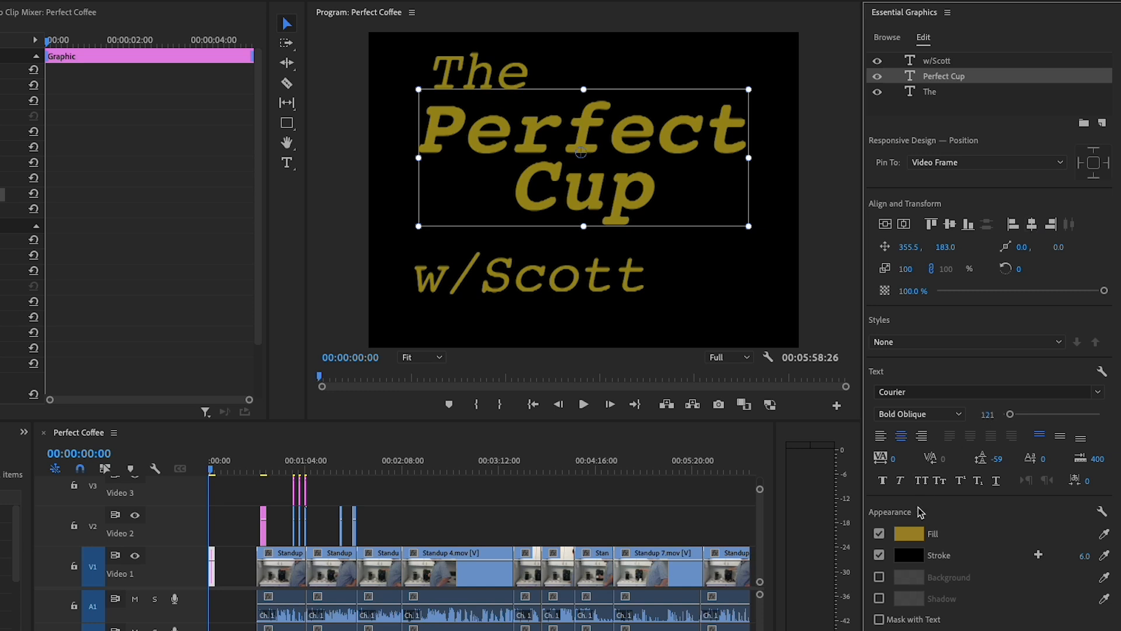
Change the fill of the "Perfect Cup" text to bright yellow, FFCA01
{"action": "left_click", "coordinate": [909, 534]}
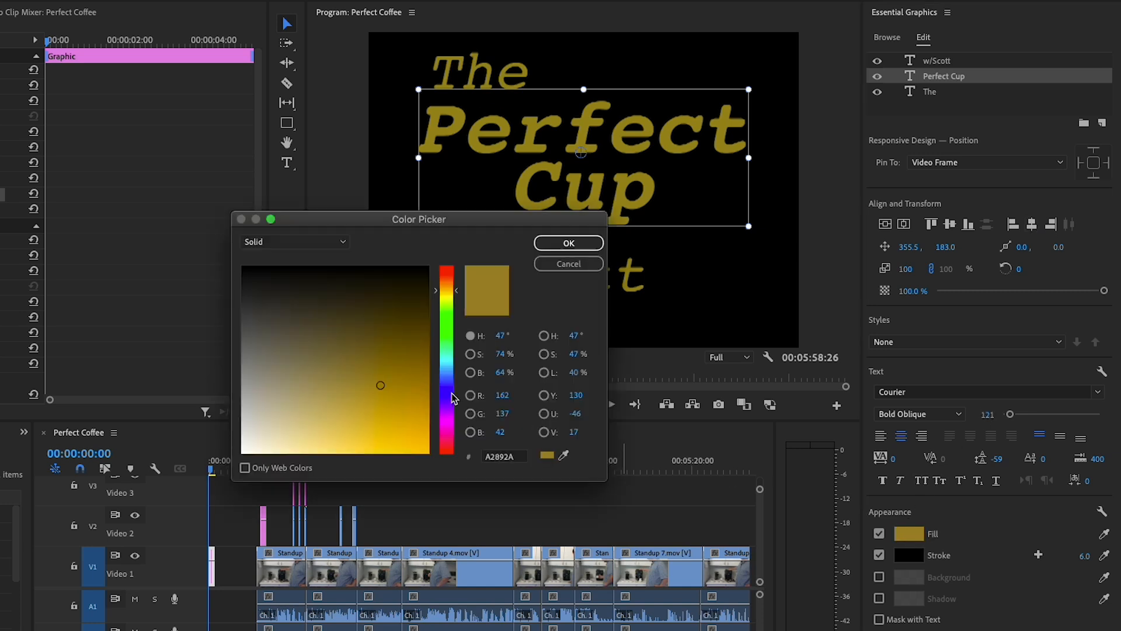
{"action": "left_click_drag", "start_coordinate": [415, 426], "coordinate": [429, 453]}
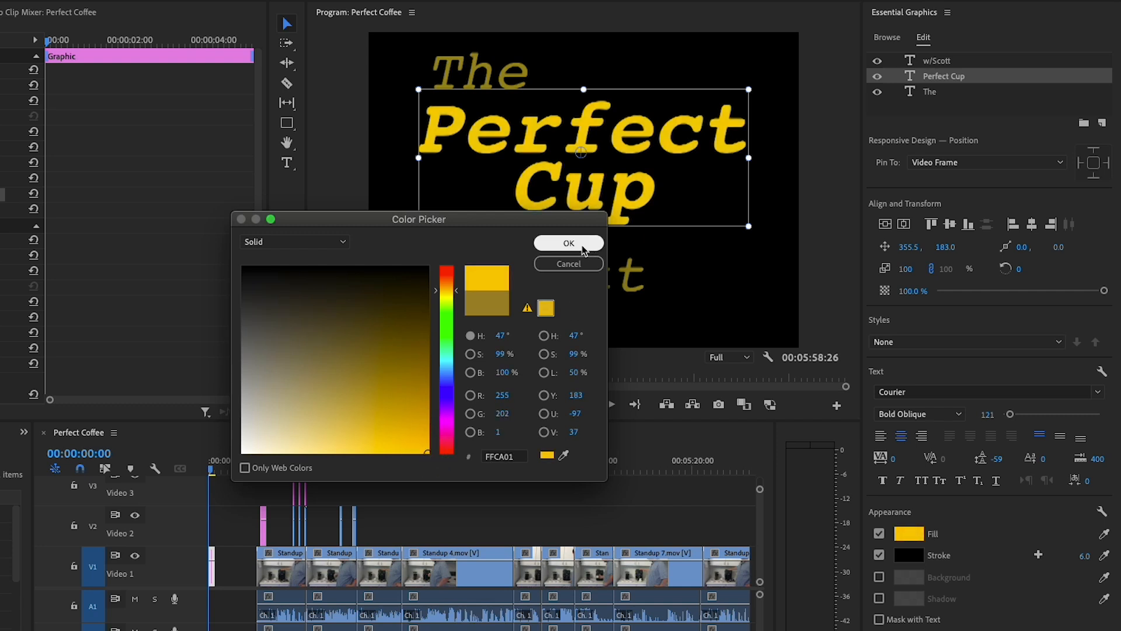
{"action": "left_click", "coordinate": [568, 243]}
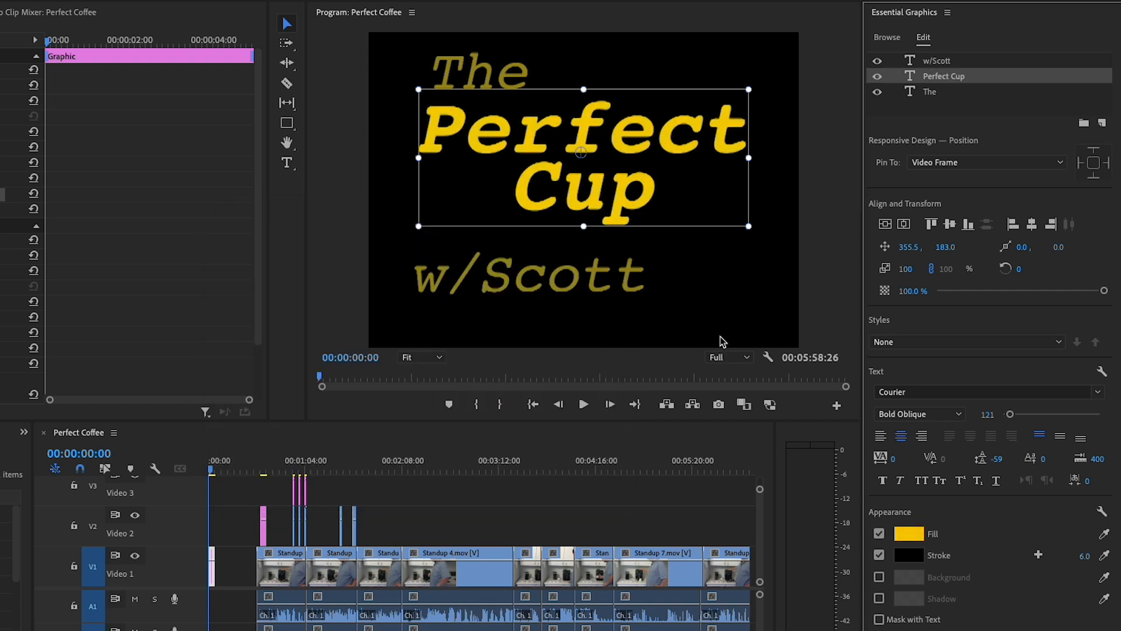
Change the fill of the presenter credit line to white, FFFFFF
{"action": "left_click", "coordinate": [932, 63]}
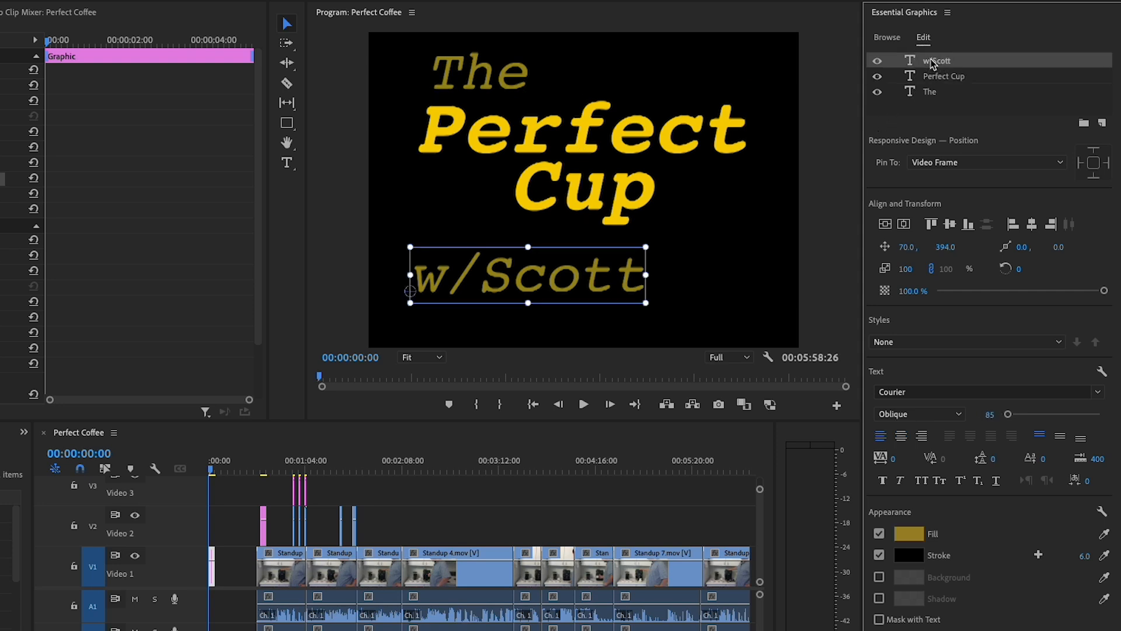
{"action": "left_click", "coordinate": [915, 533]}
{"action": "left_click_drag", "start_coordinate": [280, 393], "coordinate": [233, 453]}
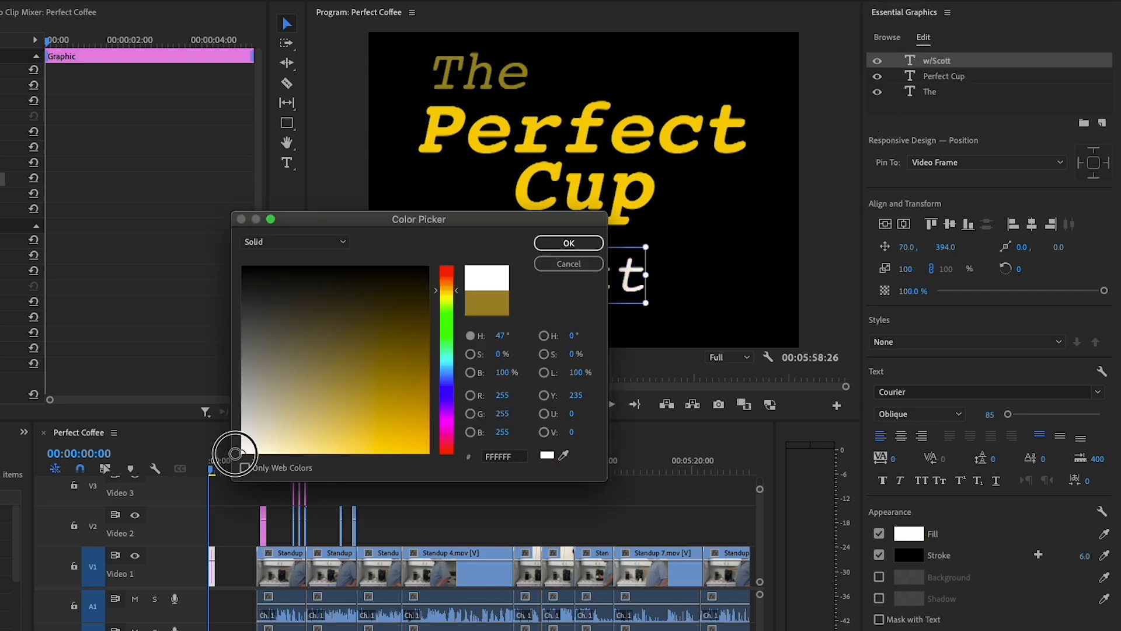
{"action": "left_click", "coordinate": [569, 244]}
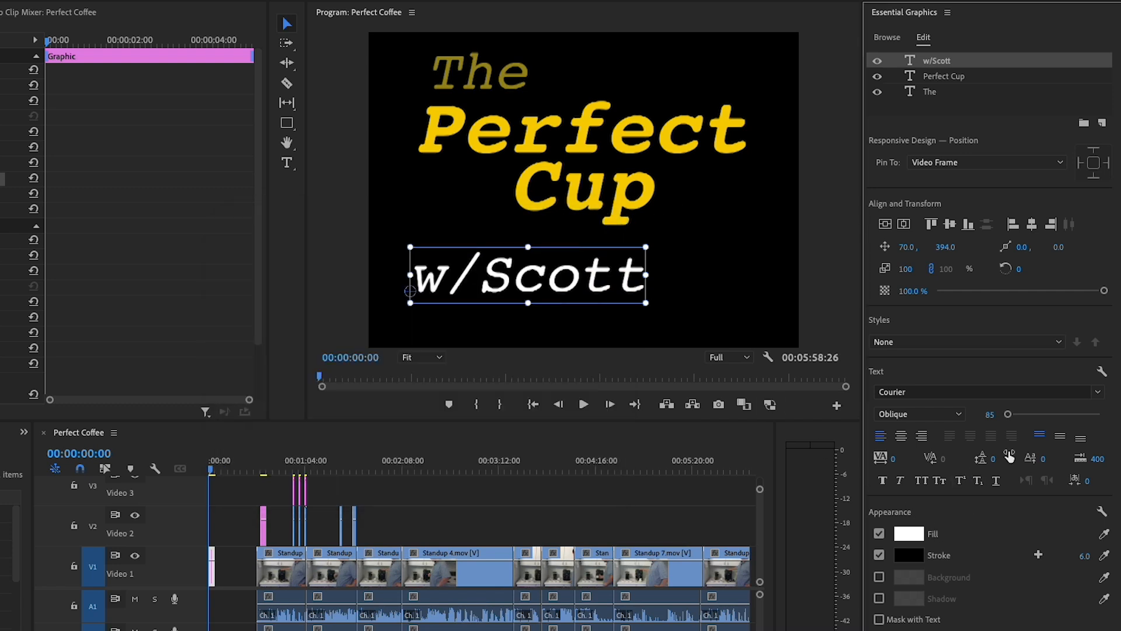
Reduce the presenter credit line's font size to 50
{"action": "left_click_drag", "start_coordinate": [1009, 416], "coordinate": [1007, 414]}
{"action": "left_click", "coordinate": [983, 412]}
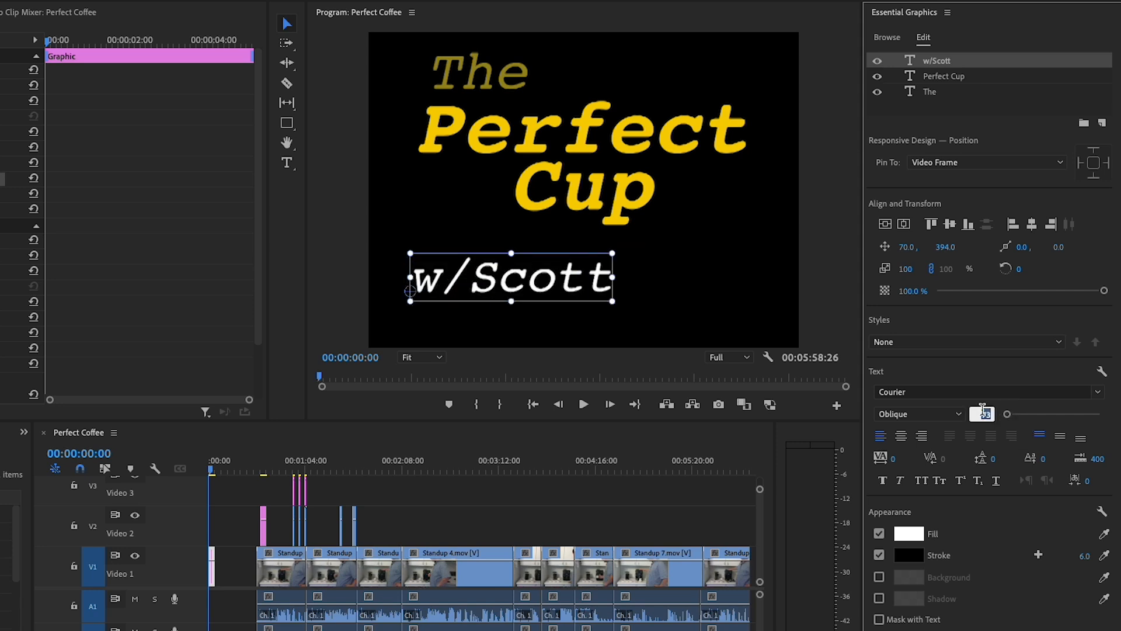
{"action": "type", "text": "50"}
{"action": "key", "text": "Return"}
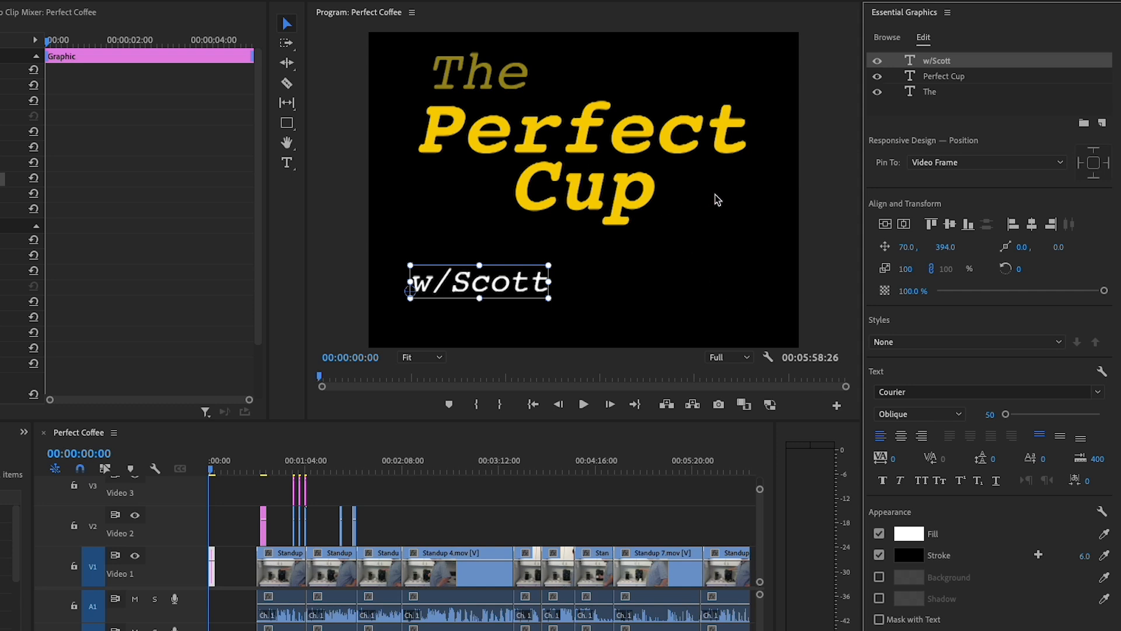
Centre the "Perfect Cup" text vertically and horizontally in the frame
{"action": "left_click", "coordinate": [638, 143]}
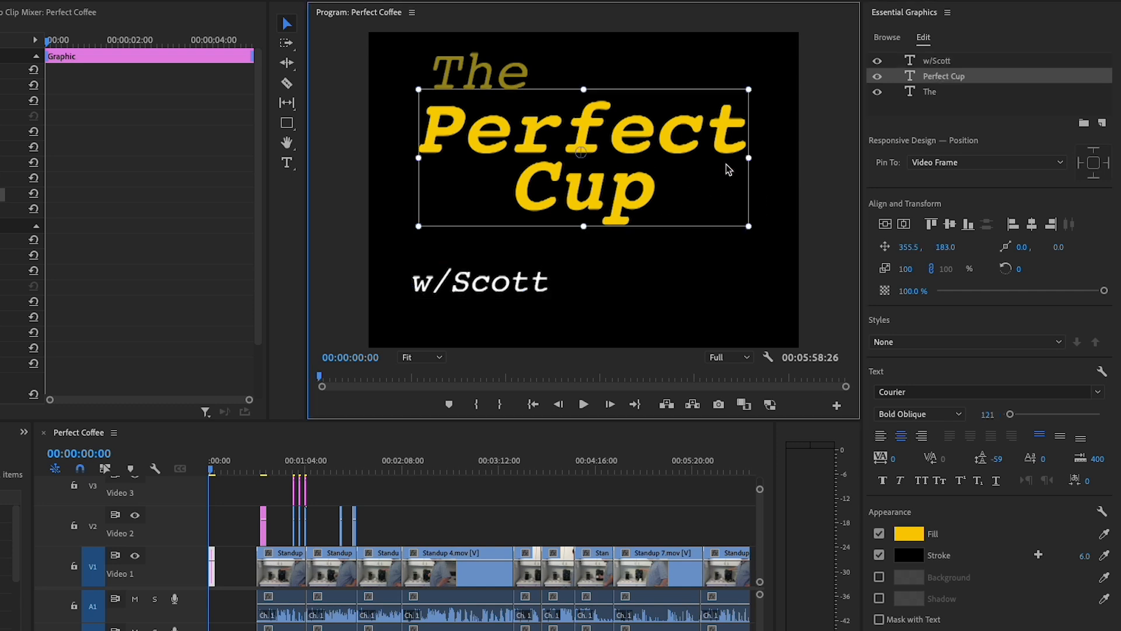
{"action": "left_click", "coordinate": [949, 223]}
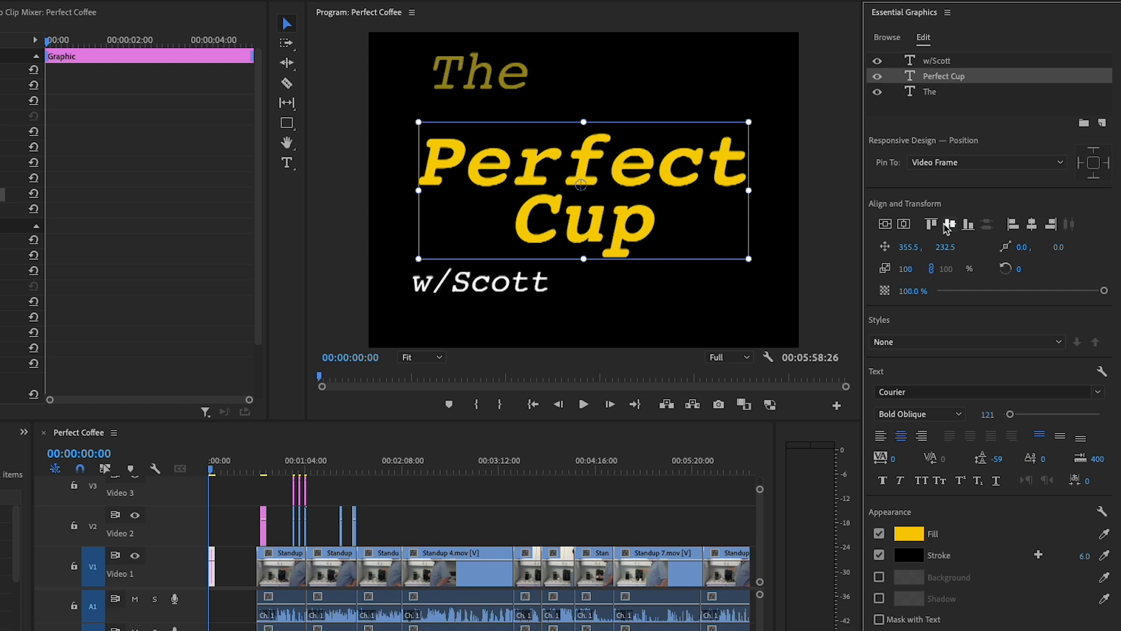
{"action": "left_click", "coordinate": [1032, 225]}
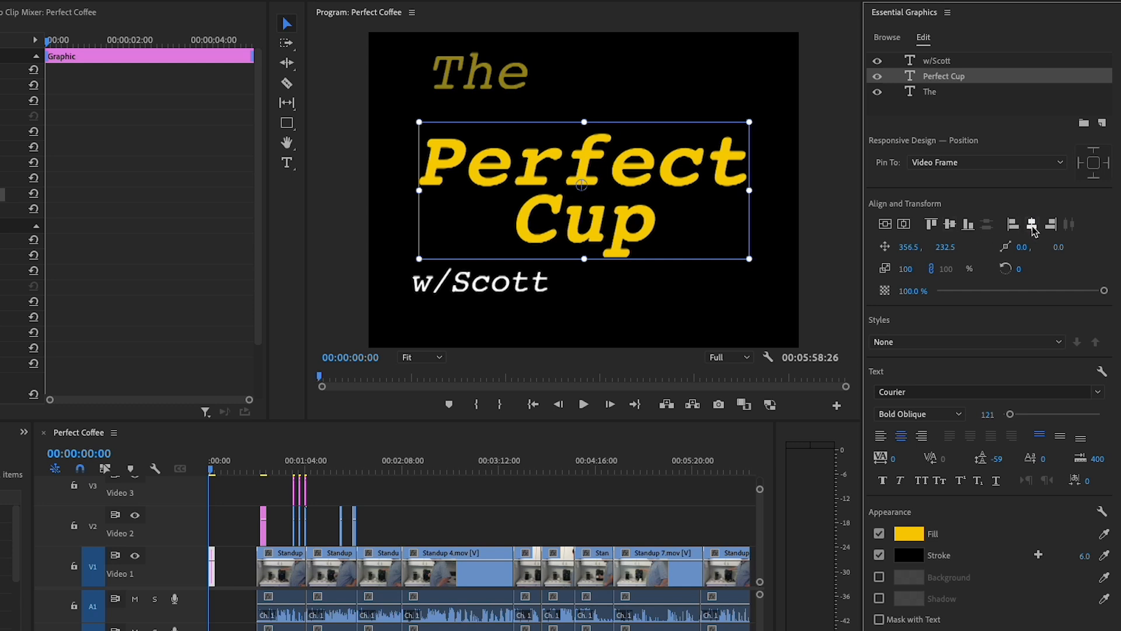
Move the presenter credit just below and right of "Cup", about 451, 361, and "The" directly above "Perfect", about 77, 144
{"action": "left_click", "coordinate": [931, 64]}
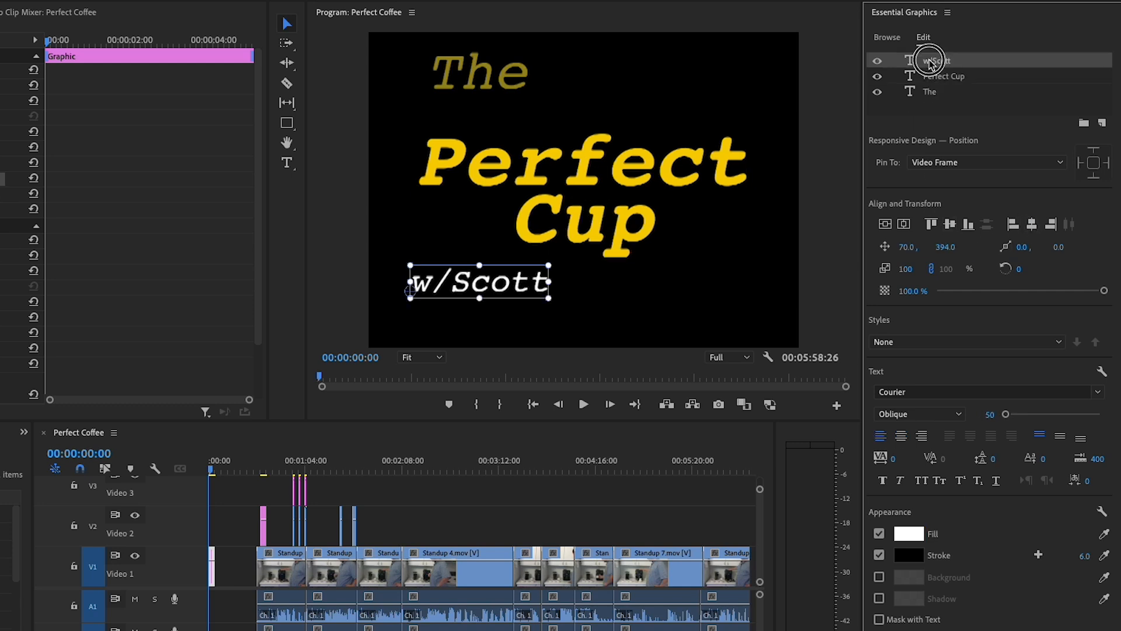
{"action": "left_click_drag", "start_coordinate": [517, 286], "coordinate": [740, 264]}
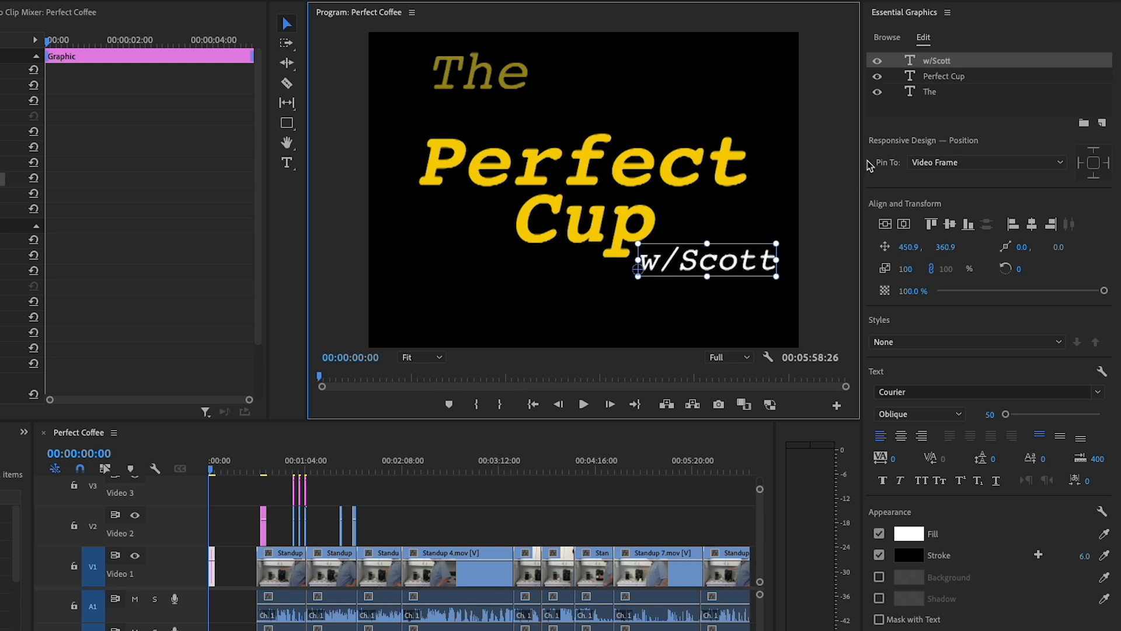
{"action": "left_click", "coordinate": [931, 93]}
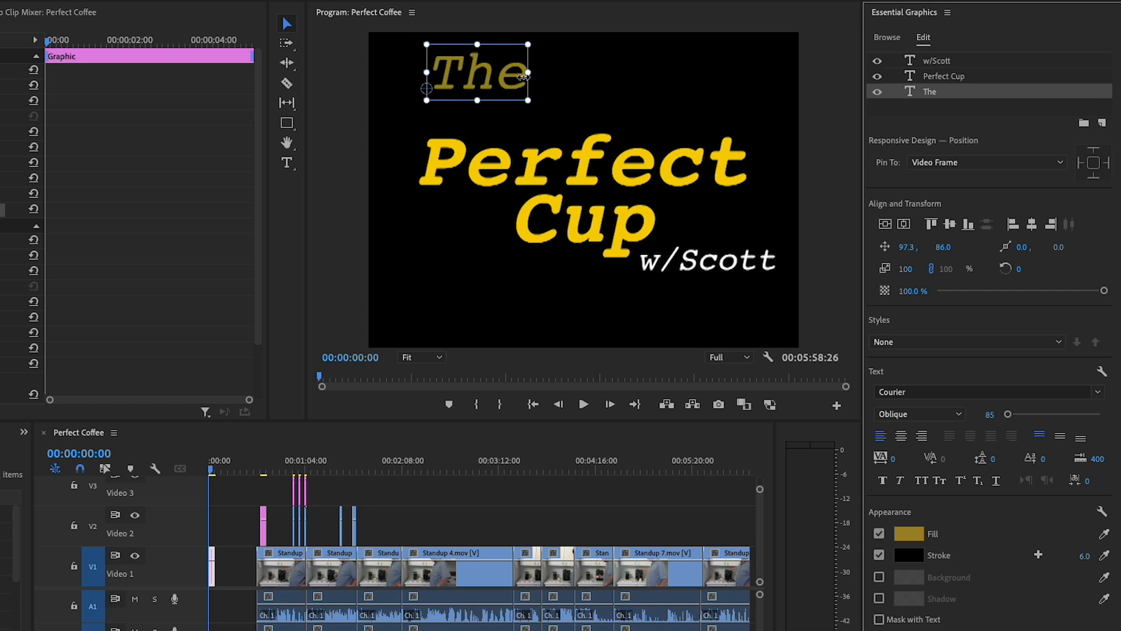
{"action": "left_click_drag", "start_coordinate": [507, 74], "coordinate": [498, 111]}
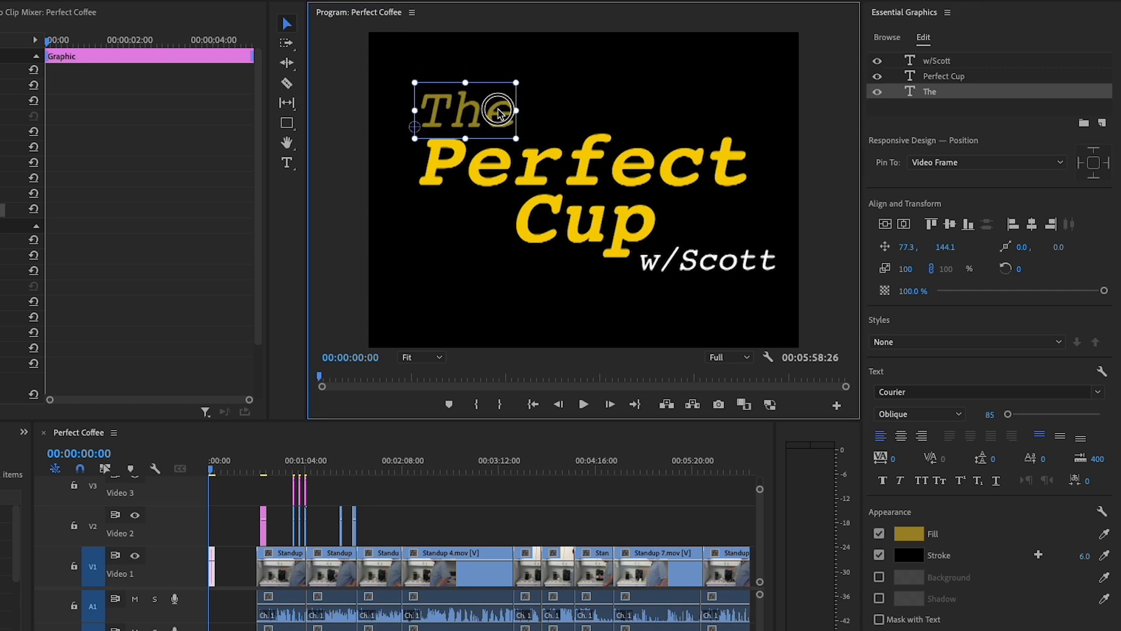
Check the black gap before the first standup clip at 00:00:29:05 and return the playhead to the sequence start
{"action": "left_click", "coordinate": [252, 469]}
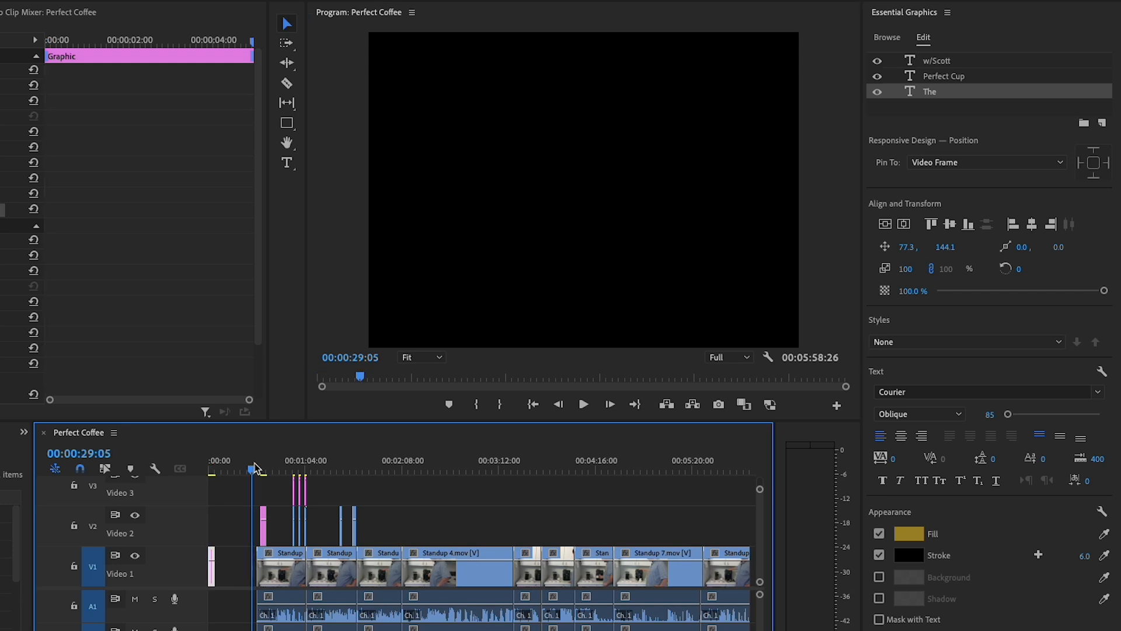
{"action": "left_click", "coordinate": [211, 472]}
{"action": "left_click_drag", "start_coordinate": [211, 472], "coordinate": [209, 478]}
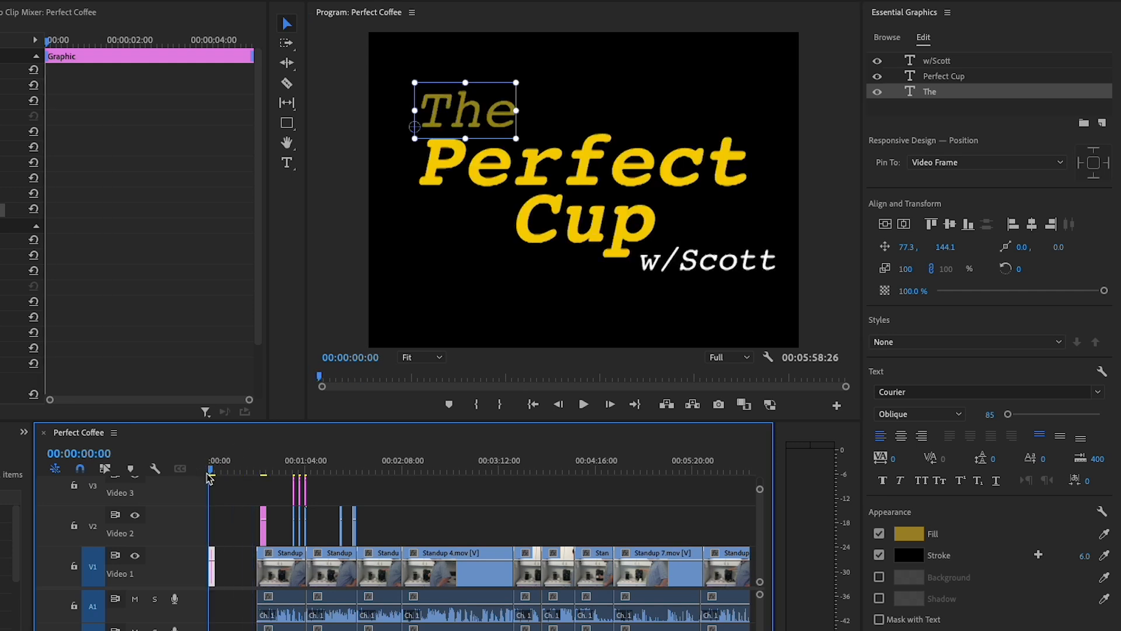
Delete the empty gap on Video 1 between the opening title and the first standup clip, shifting the following clips earlier
{"action": "left_click", "coordinate": [428, 295]}
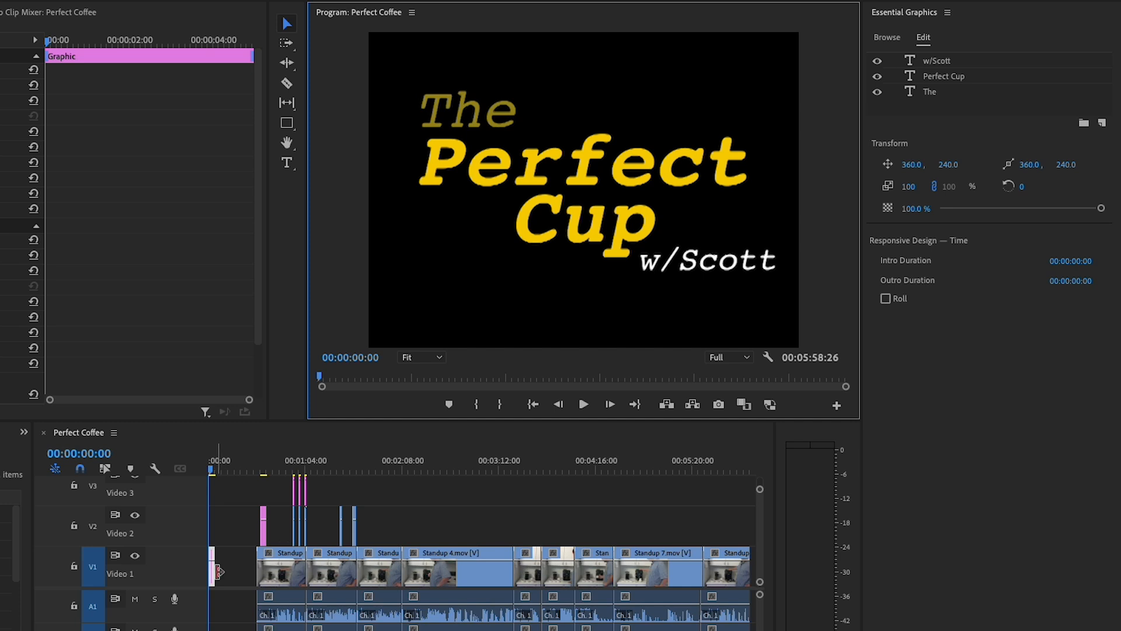
{"action": "left_click", "coordinate": [211, 578]}
{"action": "scroll", "coordinate": [226, 575], "scroll_direction": "up", "scroll_amount": 1}
{"action": "key", "text": "equal"}
{"action": "key", "text": "="}
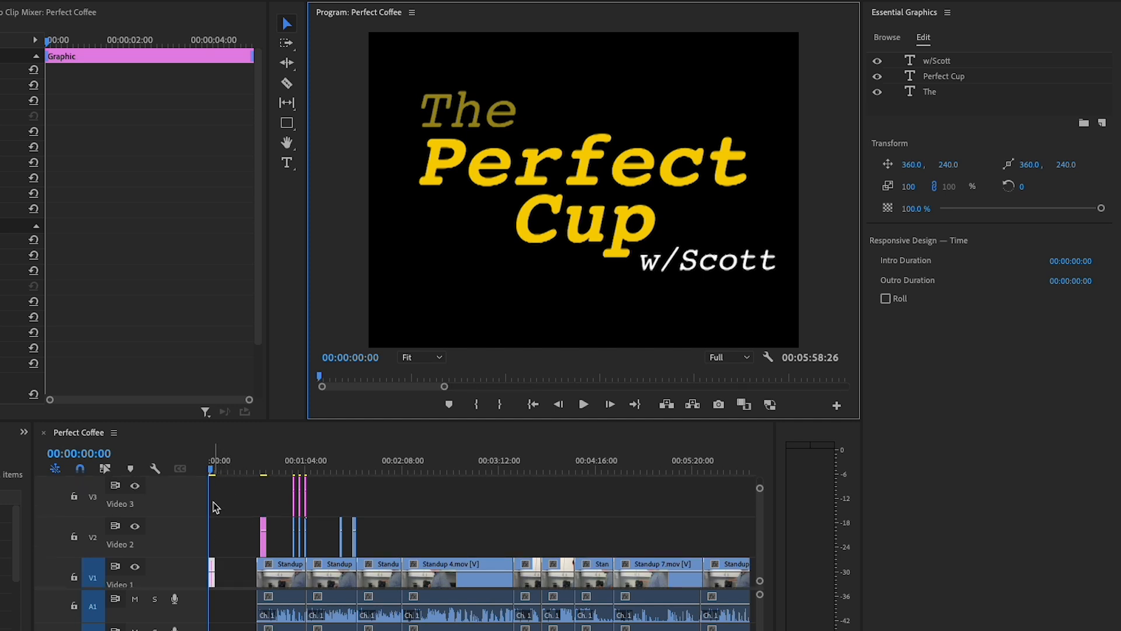
{"action": "left_click", "coordinate": [214, 505]}
{"action": "key", "text": "="}
{"action": "key", "text": "="}
{"action": "key", "text": "="}
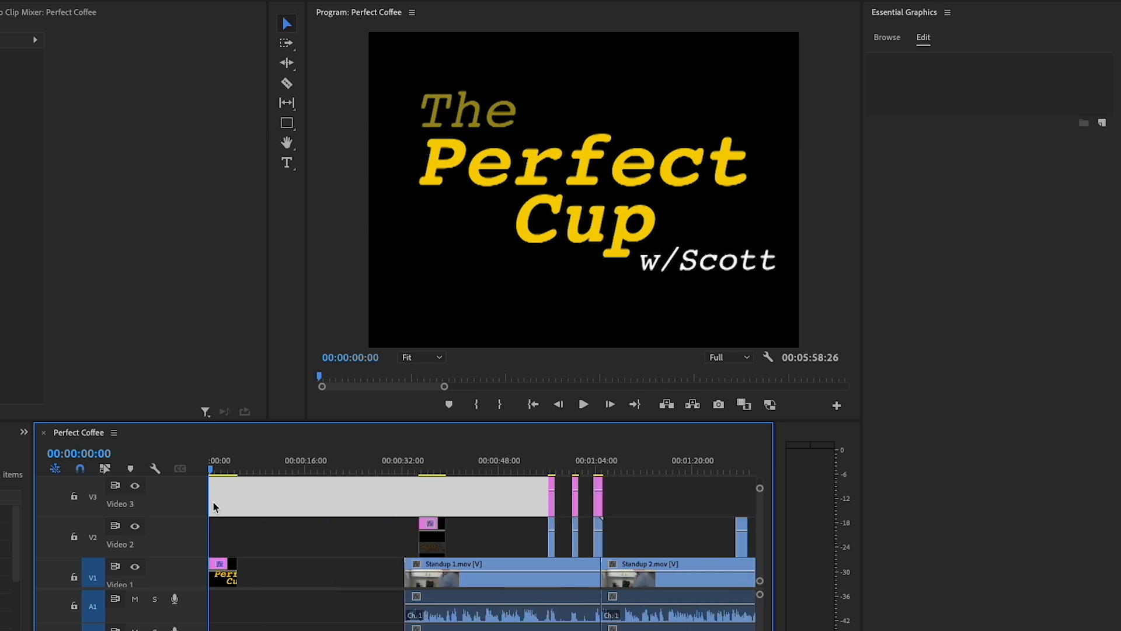
{"action": "left_click_drag", "start_coordinate": [266, 570], "coordinate": [235, 569]}
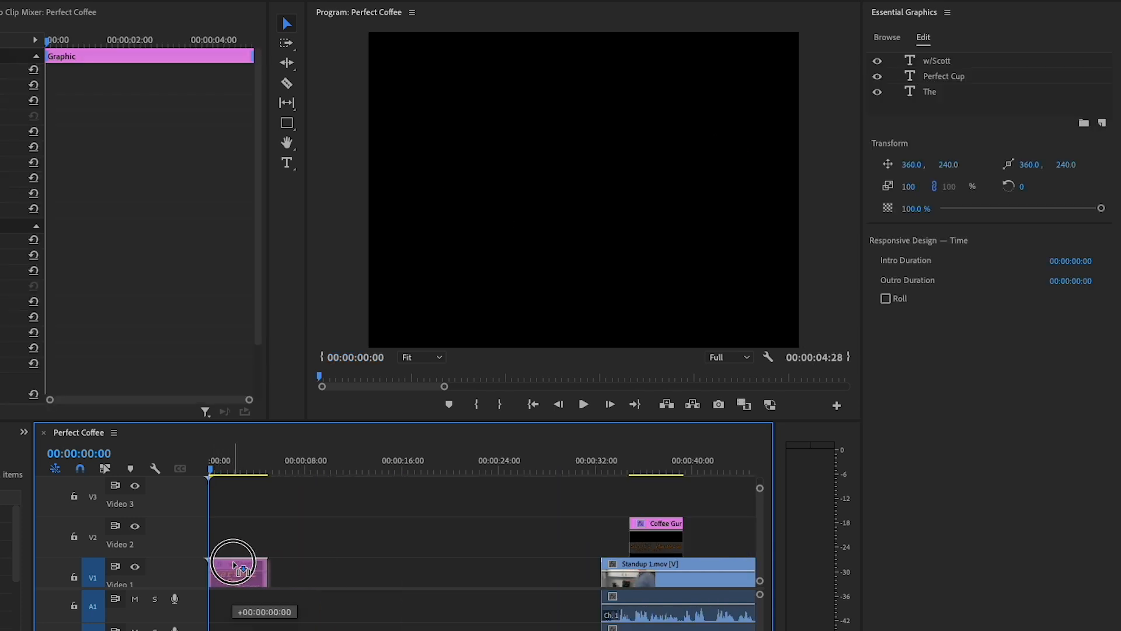
{"action": "left_click", "coordinate": [332, 579]}
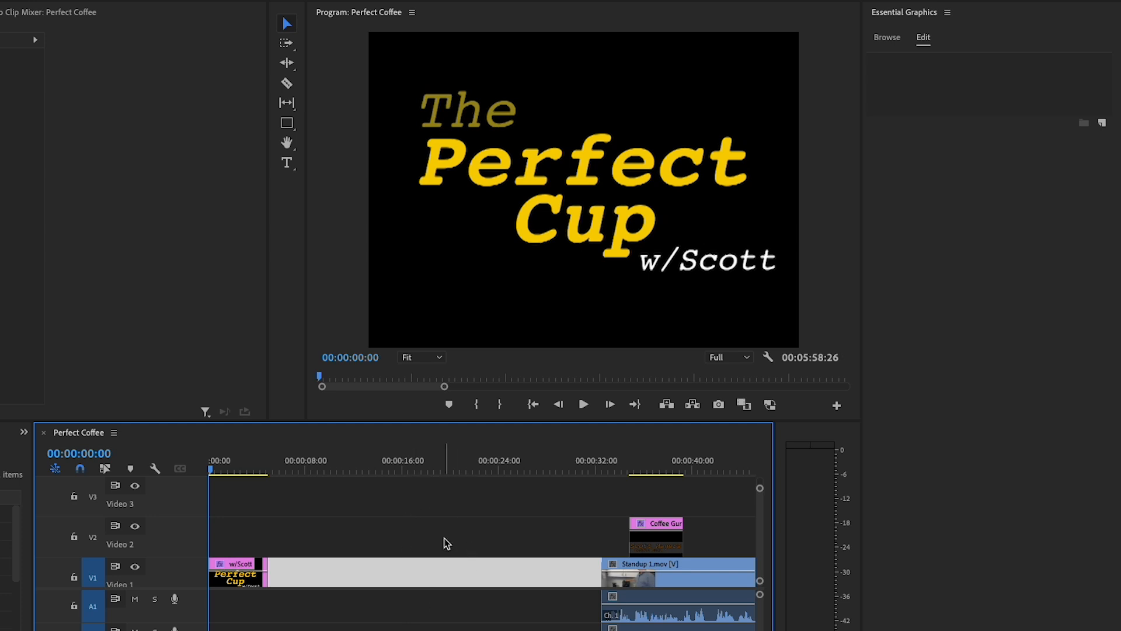
{"action": "key", "text": "Delete"}
Play the sequence from the start to review how the opening title cuts into the first standup clip
{"action": "left_click_drag", "start_coordinate": [252, 468], "coordinate": [211, 474]}
{"action": "key", "text": "space"}
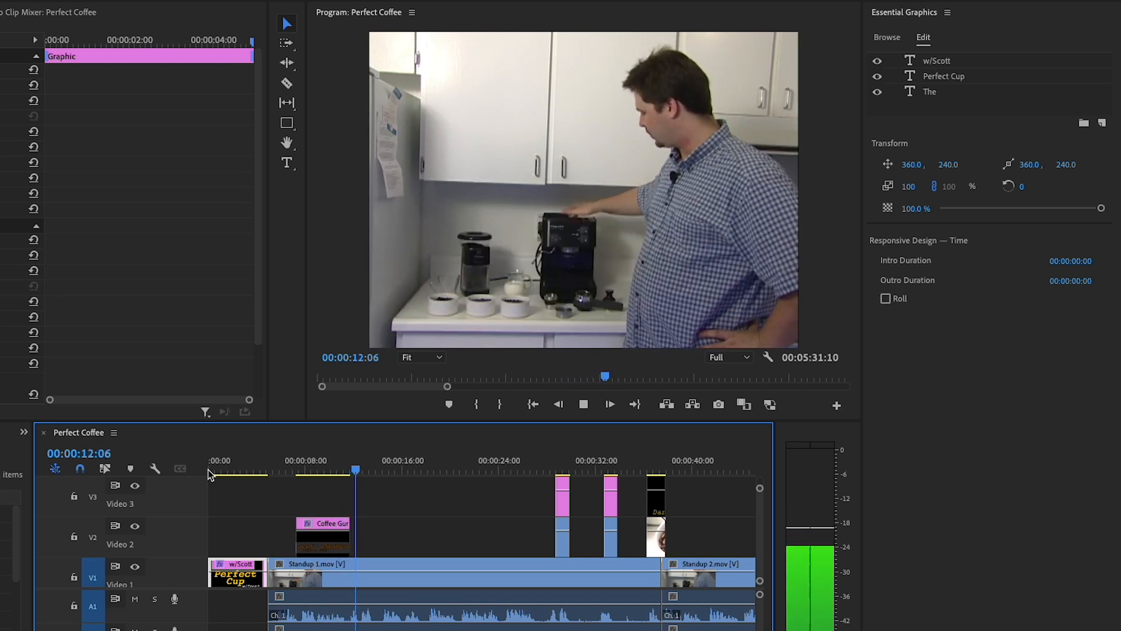
{"action": "key", "text": "space"}
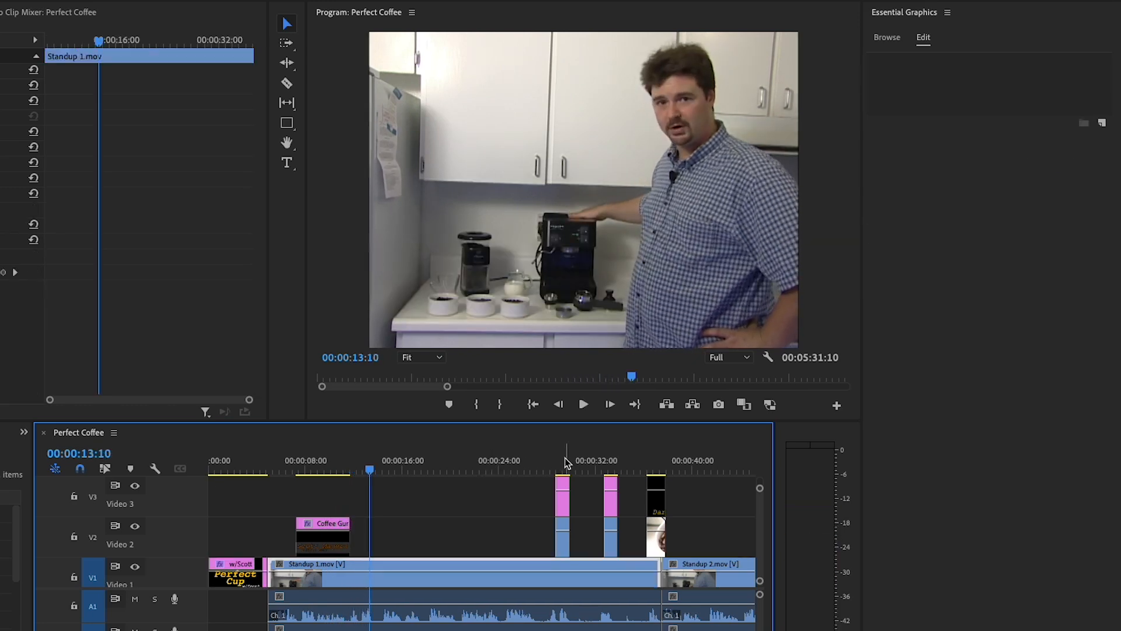
Try to delete the empty gap on Video 3 before the first roast caption
{"action": "left_click", "coordinate": [474, 502]}
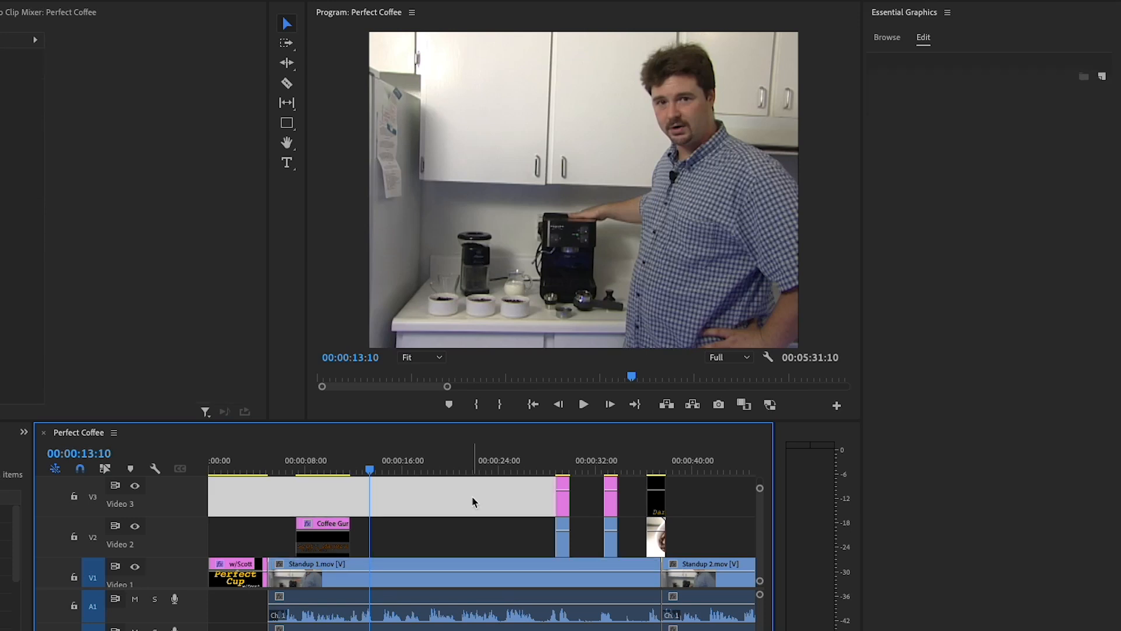
{"action": "key", "text": "Delete"}
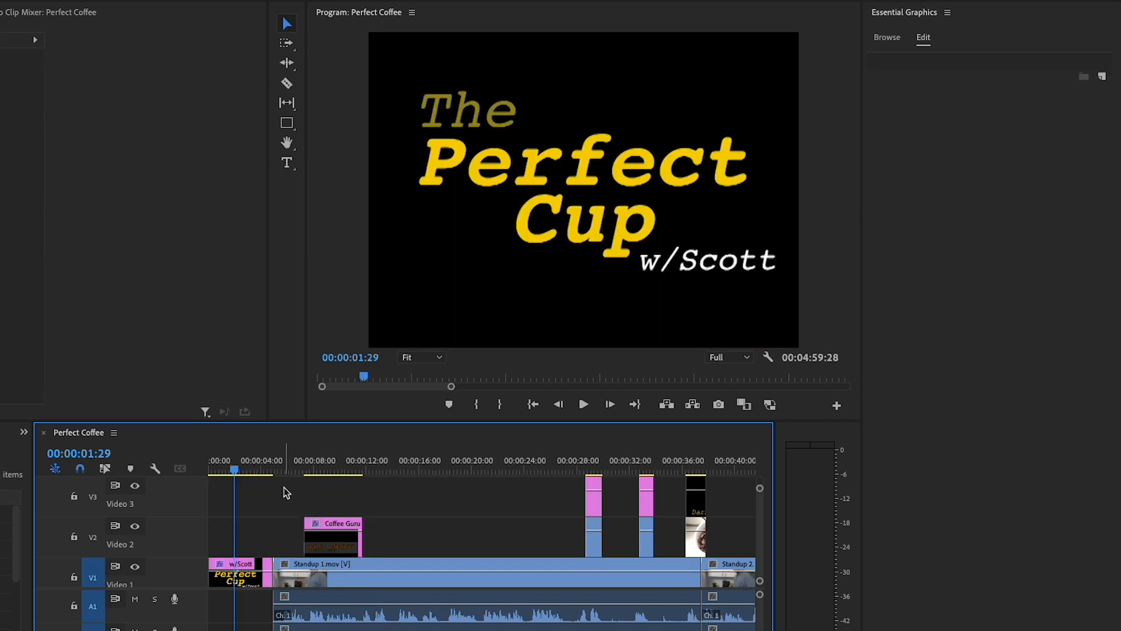
Check the presenter's lower third at 00:00:08:27 and the Light Roast caption at 00:00:29:05
{"action": "left_click", "coordinate": [326, 467]}
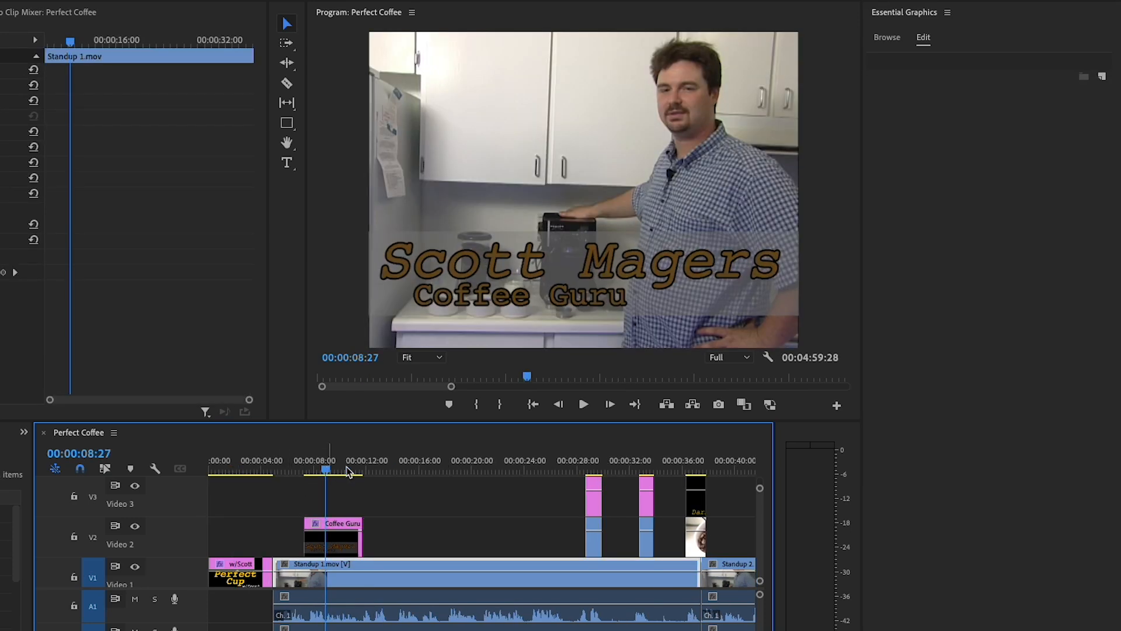
{"action": "left_click", "coordinate": [592, 468]}
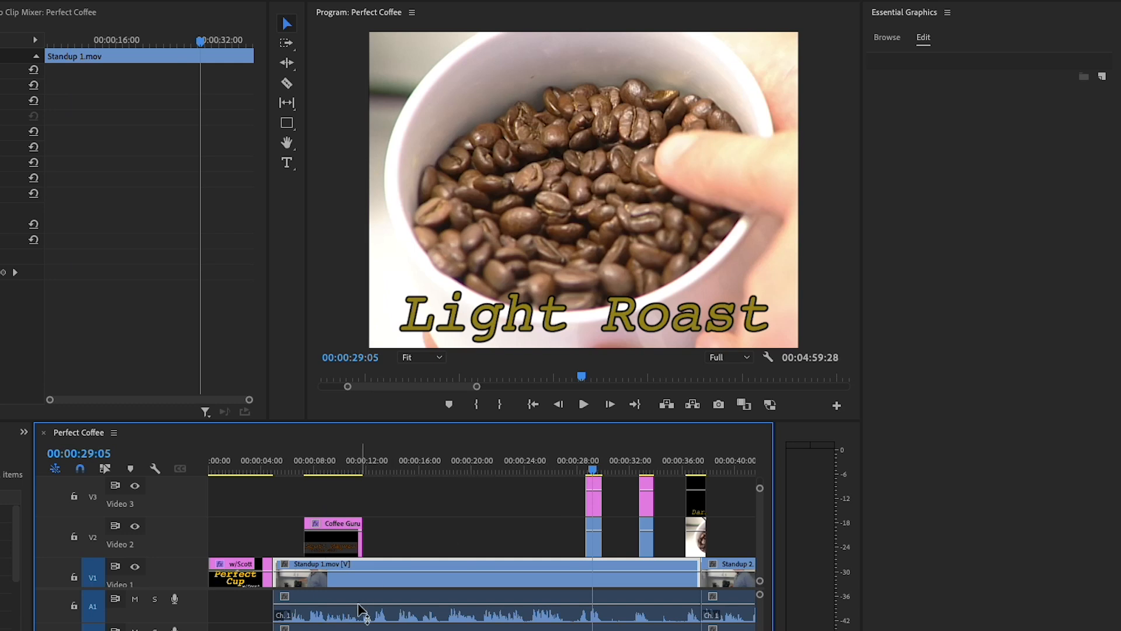
Add the text "The Perect Cup" on a new graphic at 00:04:58:10, where the audio ends near the end of the sequence
{"action": "key", "text": "End"}
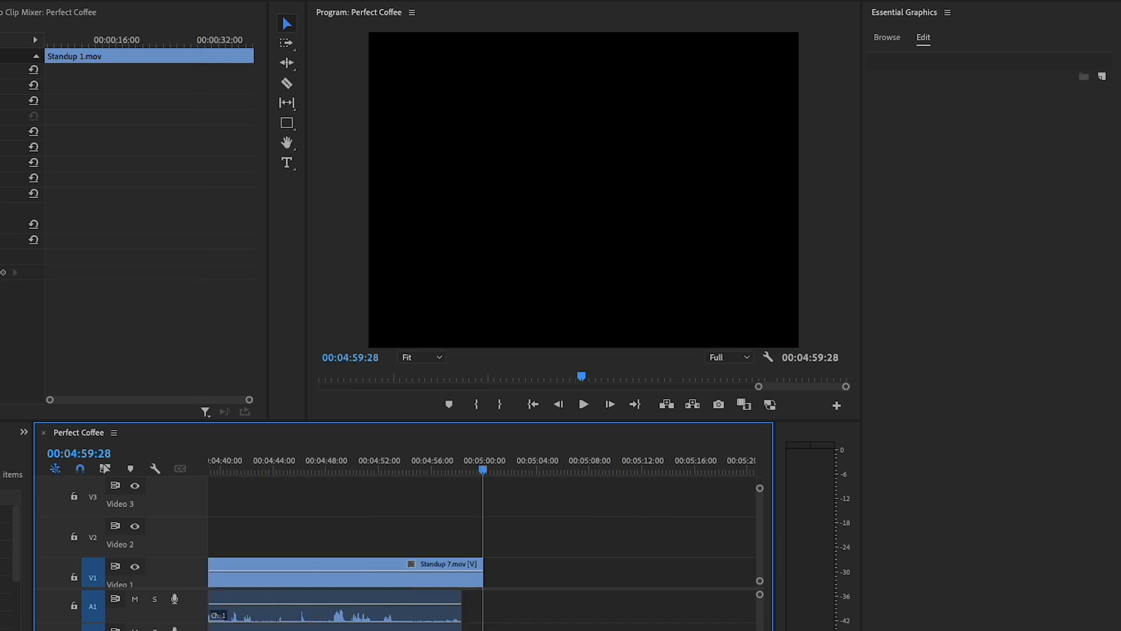
{"action": "left_click_drag", "start_coordinate": [303, 471], "coordinate": [396, 479]}
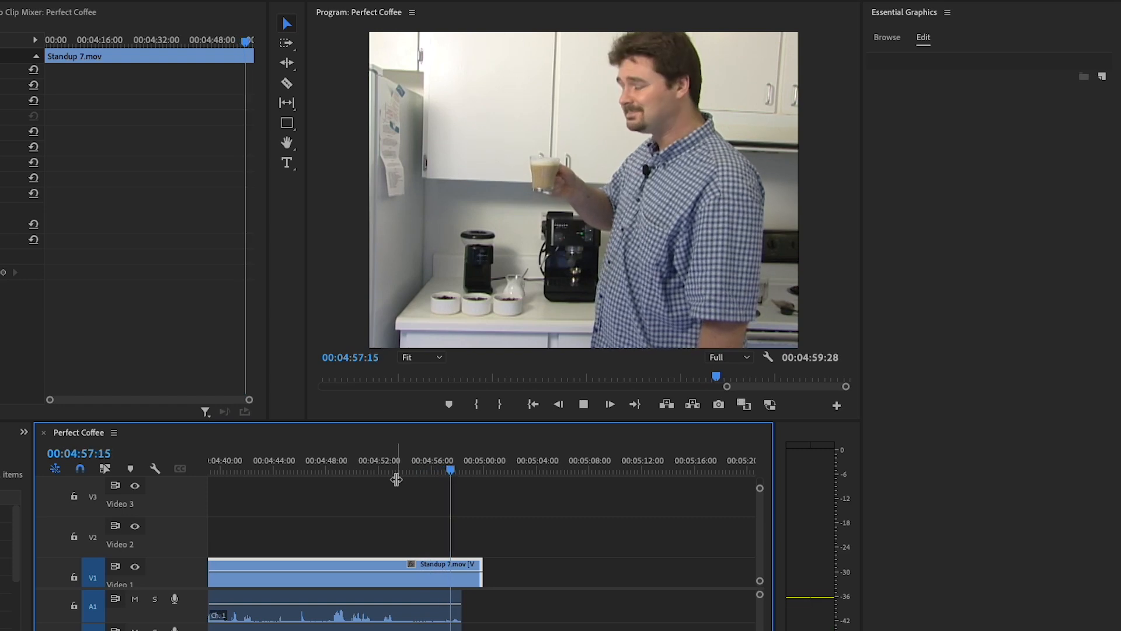
{"action": "key", "text": "Up"}
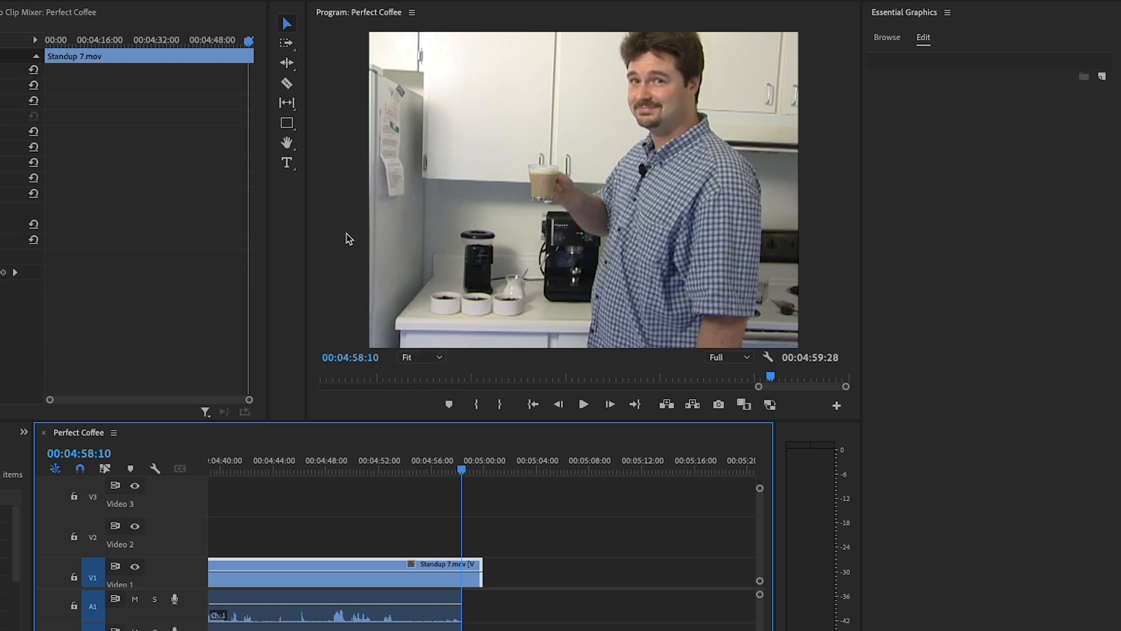
{"action": "left_click", "coordinate": [287, 164]}
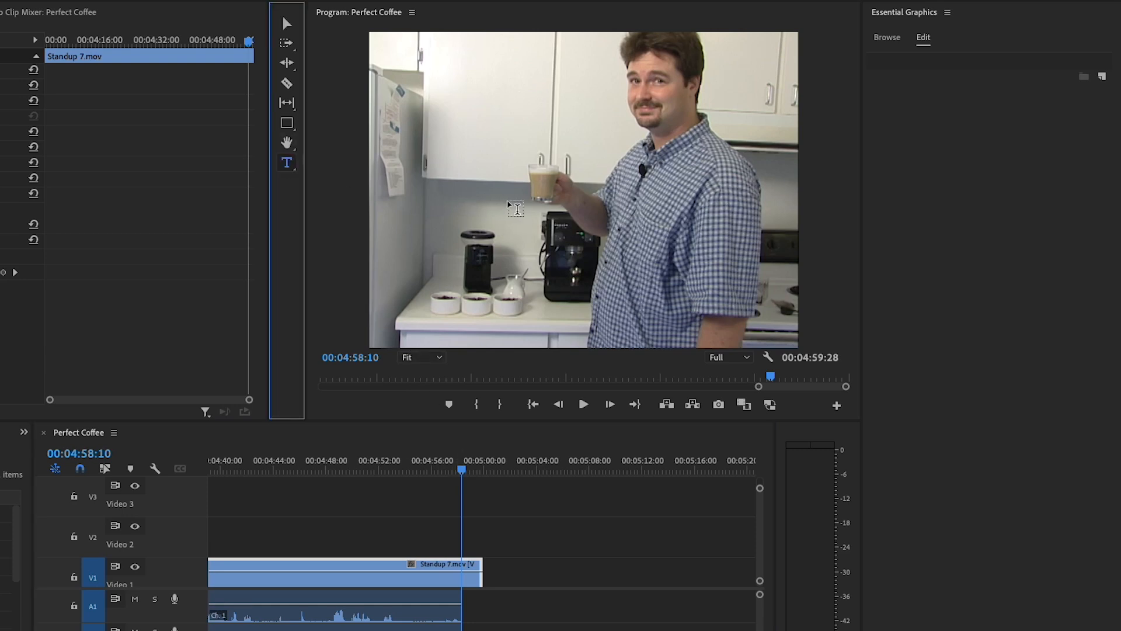
{"action": "left_click", "coordinate": [514, 205]}
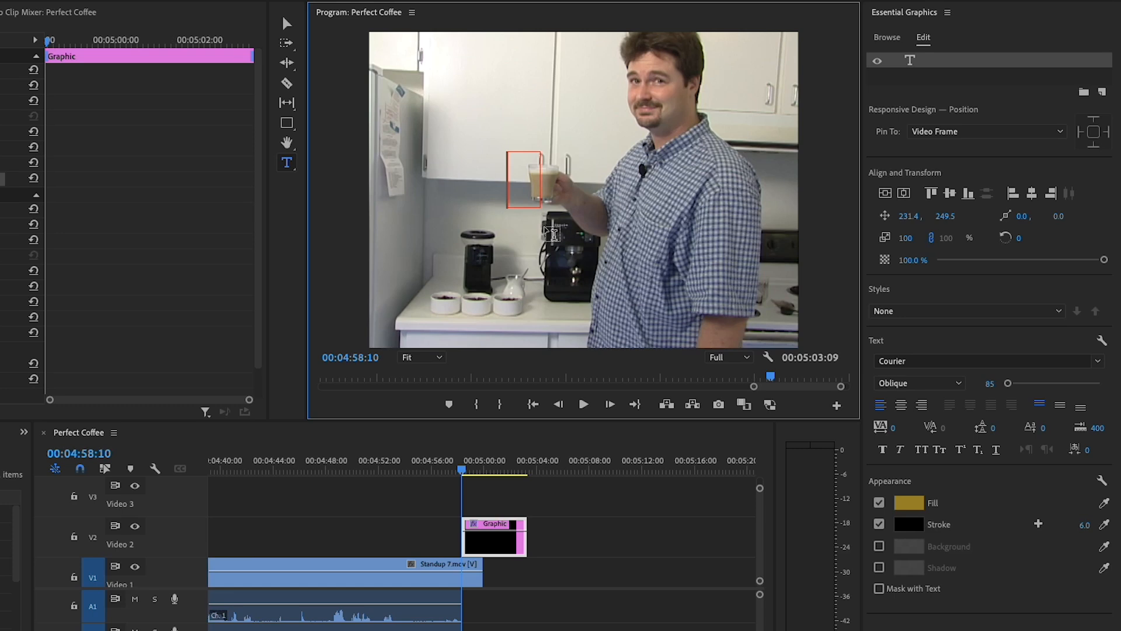
{"action": "type", "text": "The"}
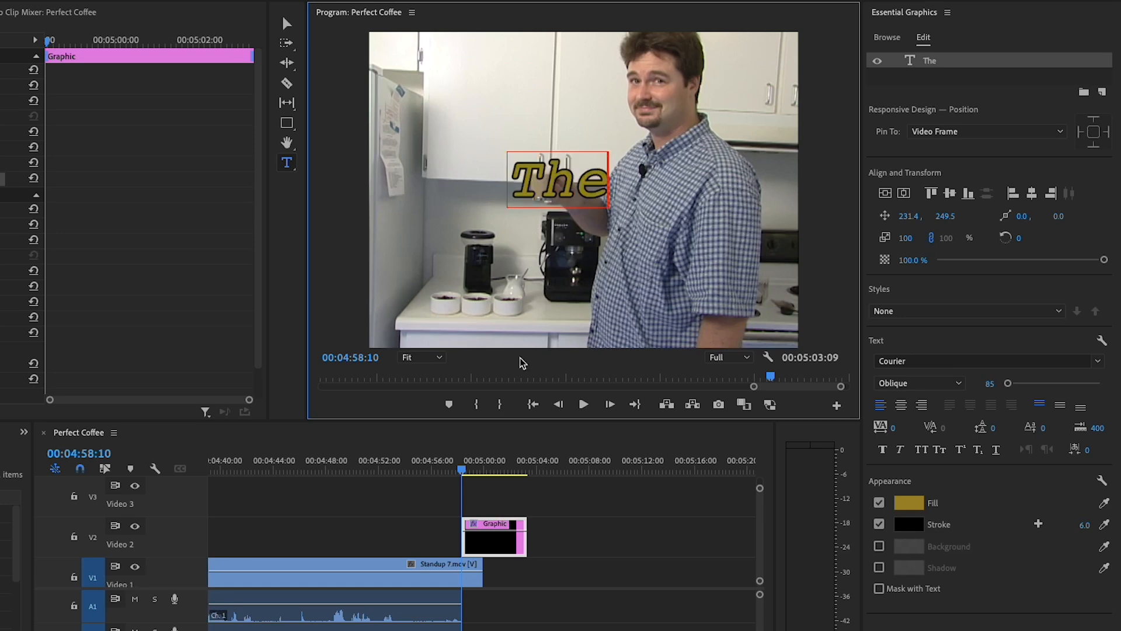
{"action": "type", "text": " Perec"}
{"action": "type", "text": "t V"}
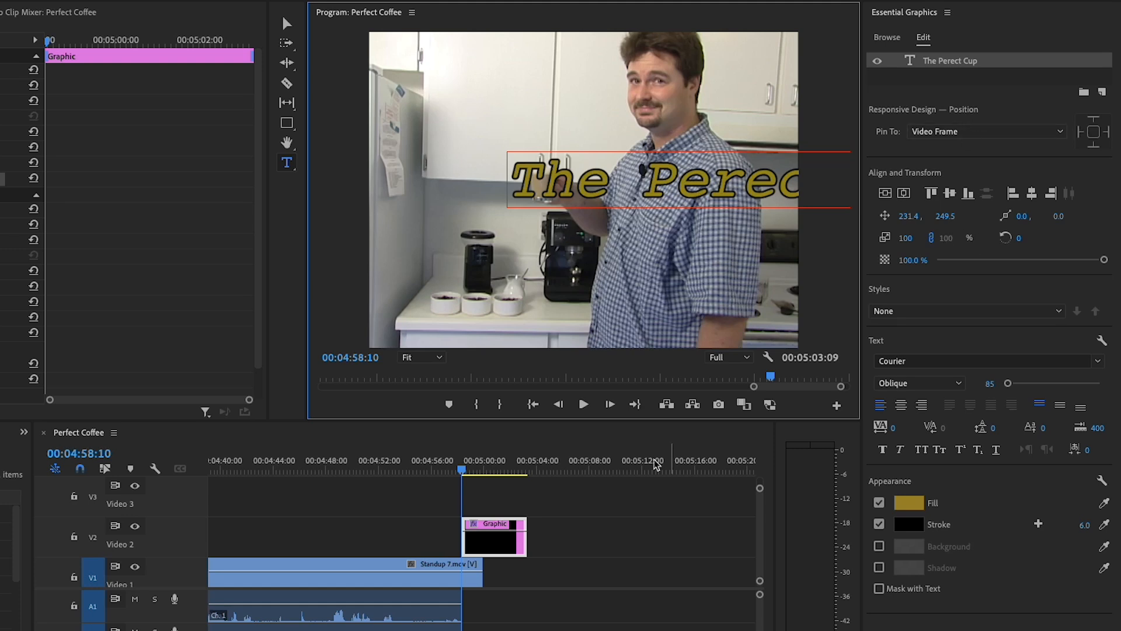
Turn on Roll for the closing "The Perect Cup" graphic and play back its upward motion
{"action": "left_click", "coordinate": [498, 502]}
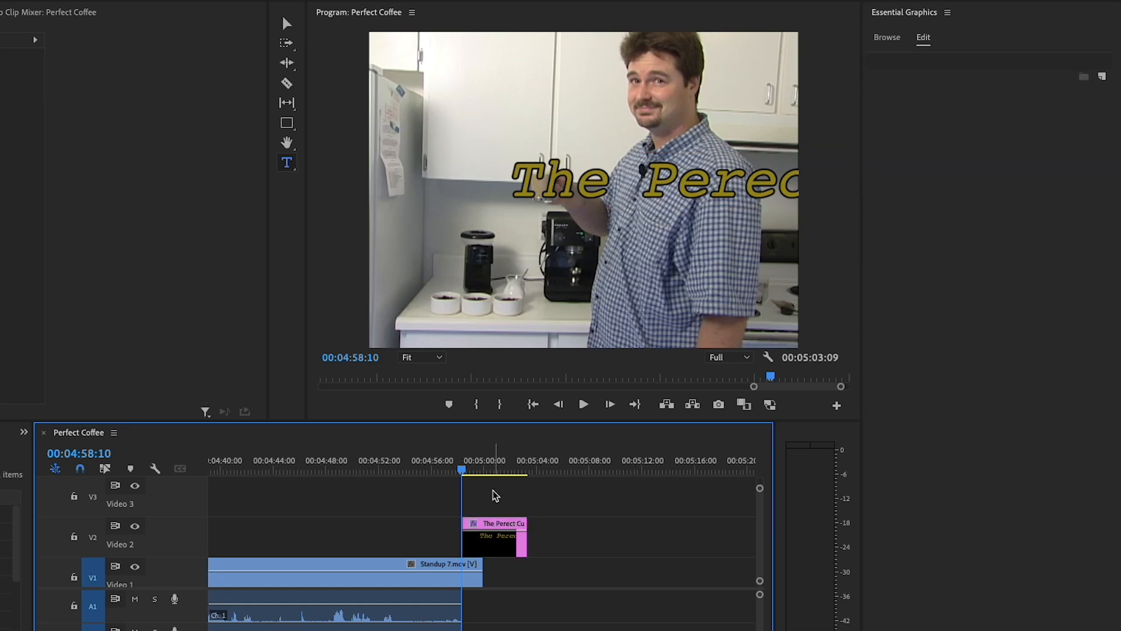
{"action": "left_click", "coordinate": [498, 545]}
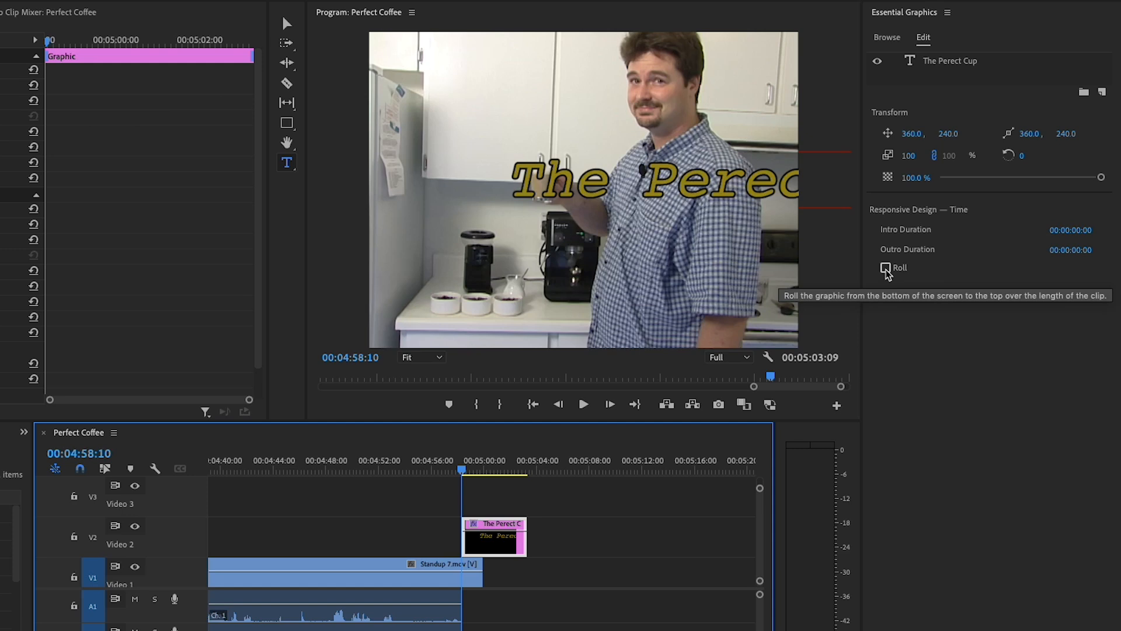
{"action": "left_click", "coordinate": [886, 268]}
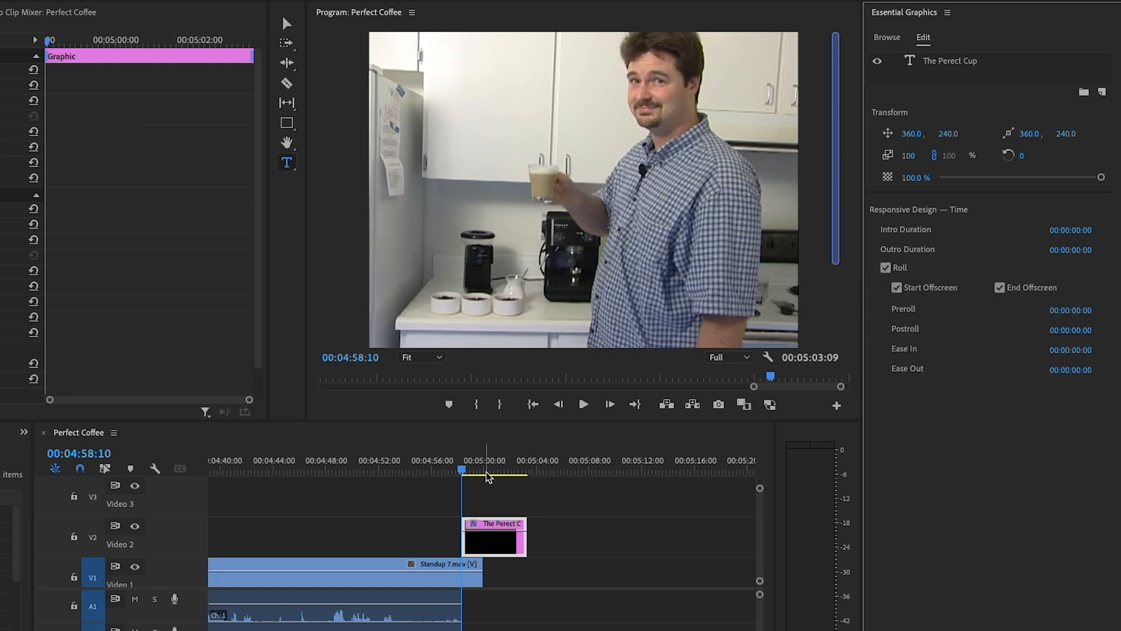
{"action": "key", "text": "space"}
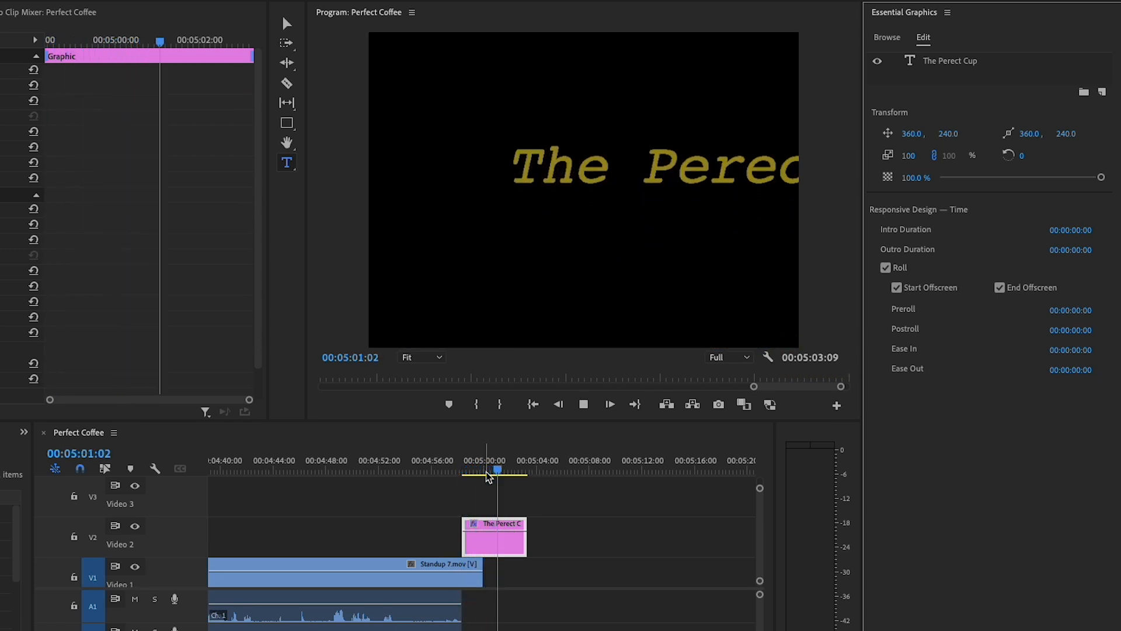
{"action": "key", "text": "space"}
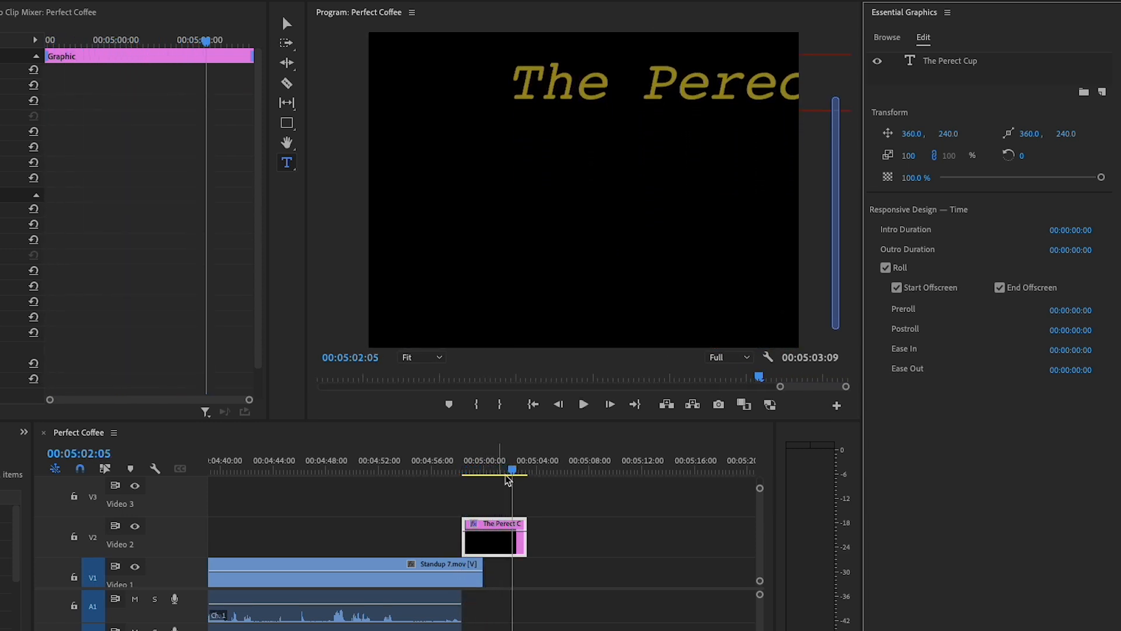
At 00:05:00:24, centre-align the closing text's paragraph and centre the layer horizontally in the frame
{"action": "left_click_drag", "start_coordinate": [507, 474], "coordinate": [495, 475]}
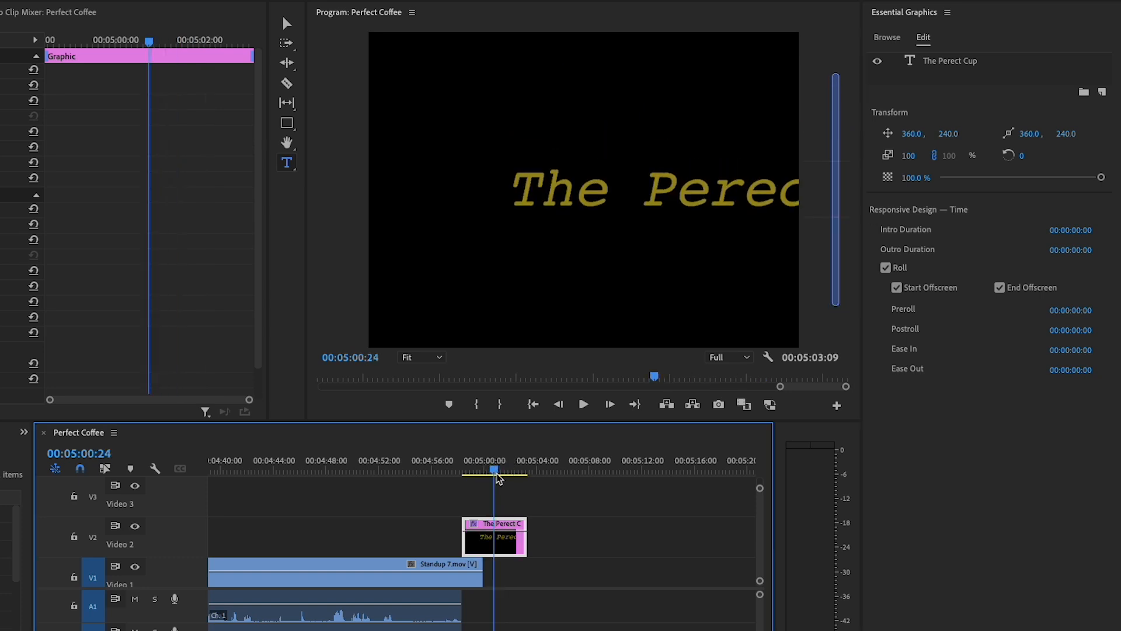
{"action": "left_click", "coordinate": [959, 61]}
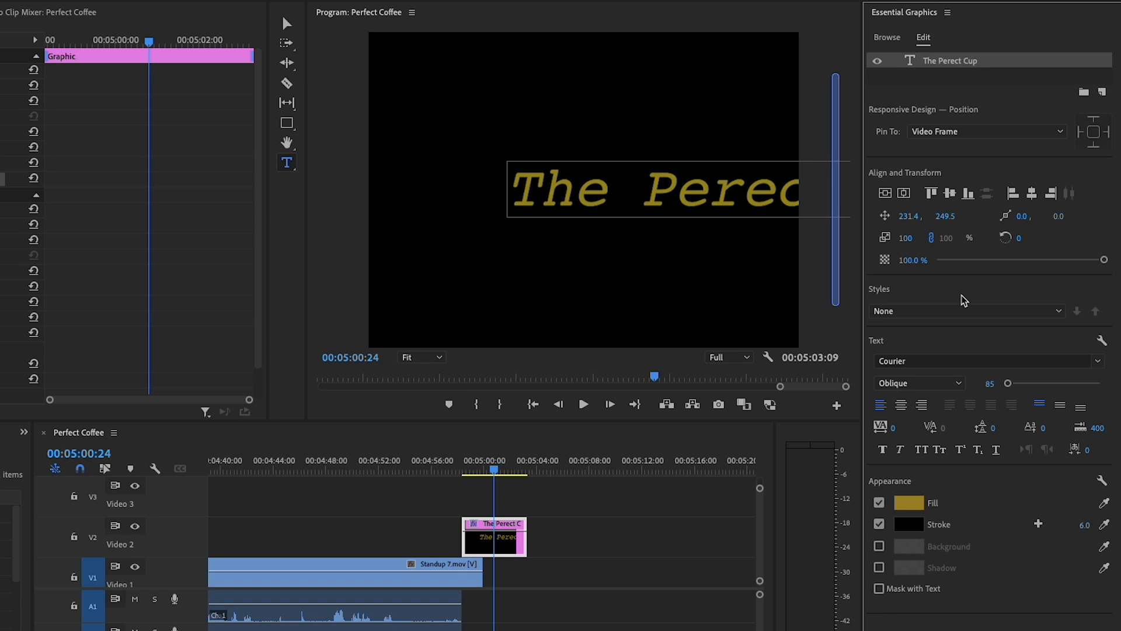
{"action": "left_click", "coordinate": [901, 407]}
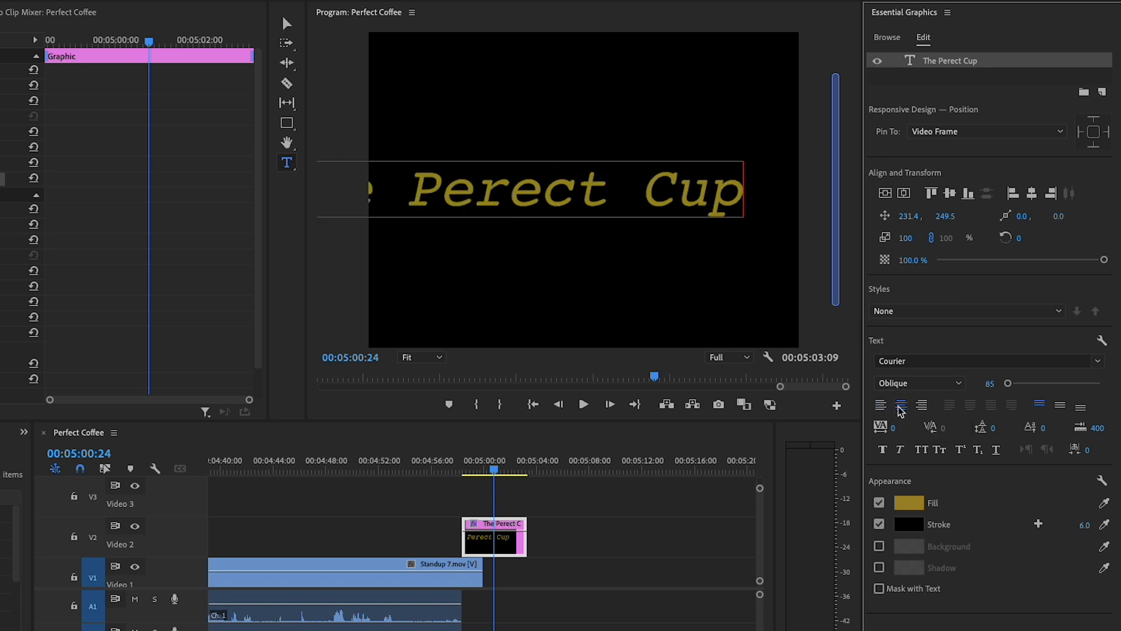
{"action": "left_click", "coordinate": [1031, 196]}
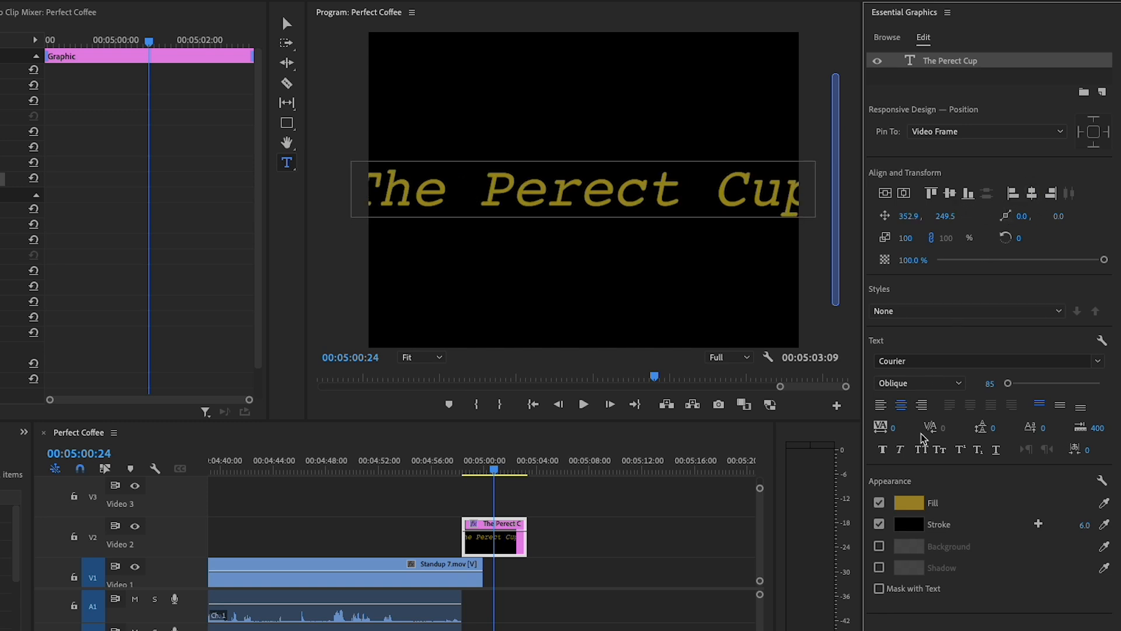
Change the closing text's fill colour to a very light grey
{"action": "left_click", "coordinate": [911, 507]}
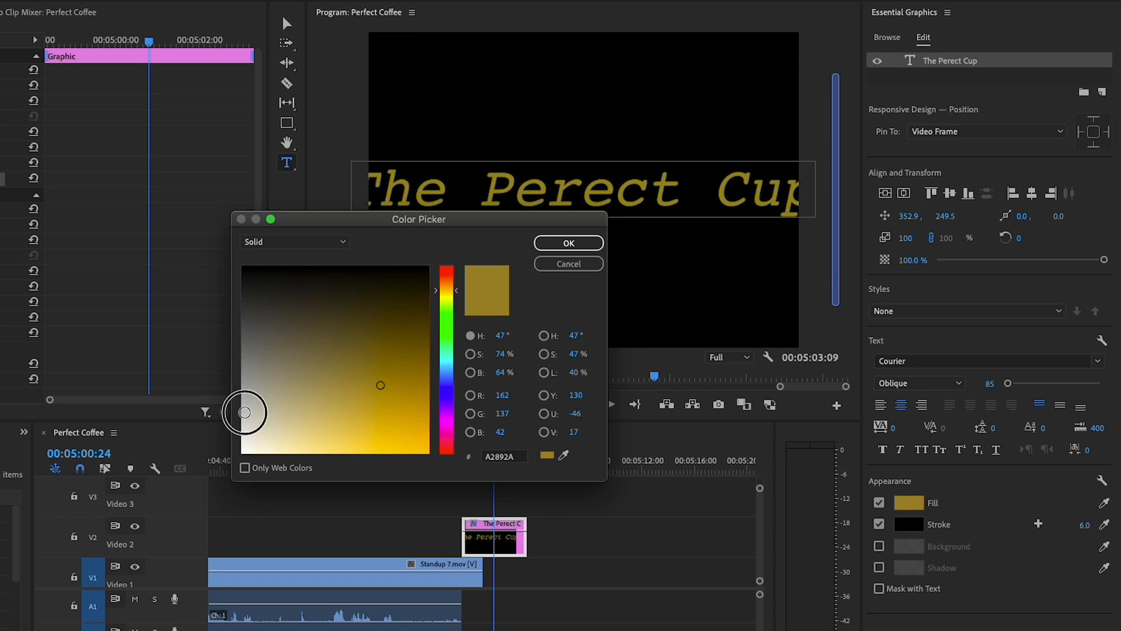
{"action": "left_click_drag", "start_coordinate": [244, 412], "coordinate": [242, 430]}
{"action": "left_click", "coordinate": [564, 244]}
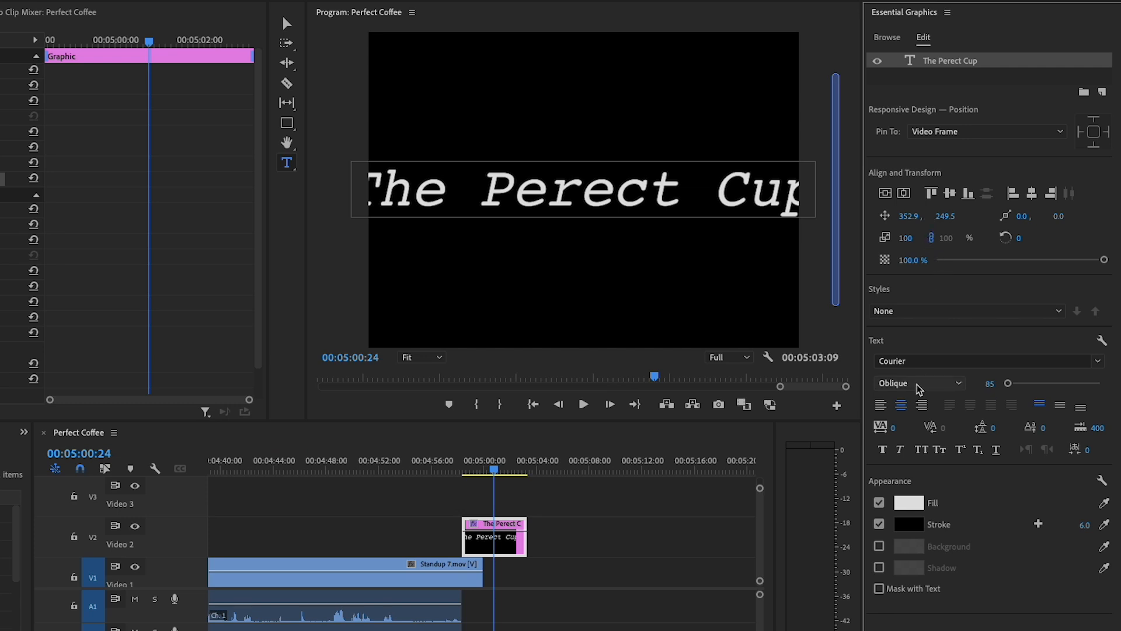
Set the closing text to Courier Regular at font size 40
{"action": "left_click", "coordinate": [920, 362]}
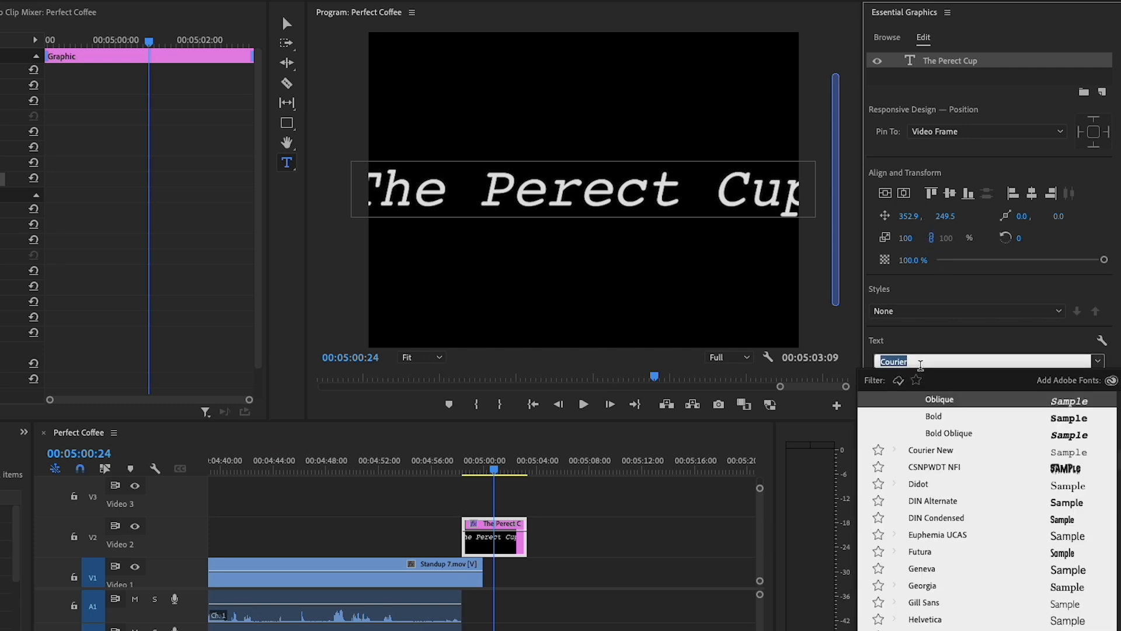
{"action": "scroll", "coordinate": [922, 381], "scroll_direction": "up", "scroll_amount": 2}
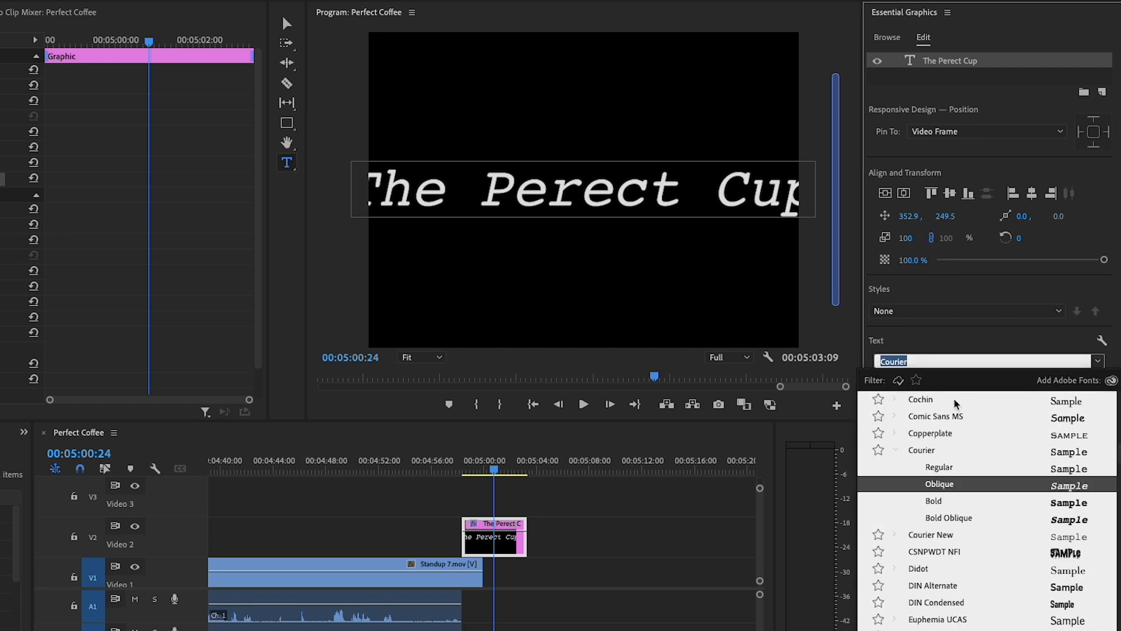
{"action": "scroll", "coordinate": [956, 403], "scroll_direction": "up", "scroll_amount": 1}
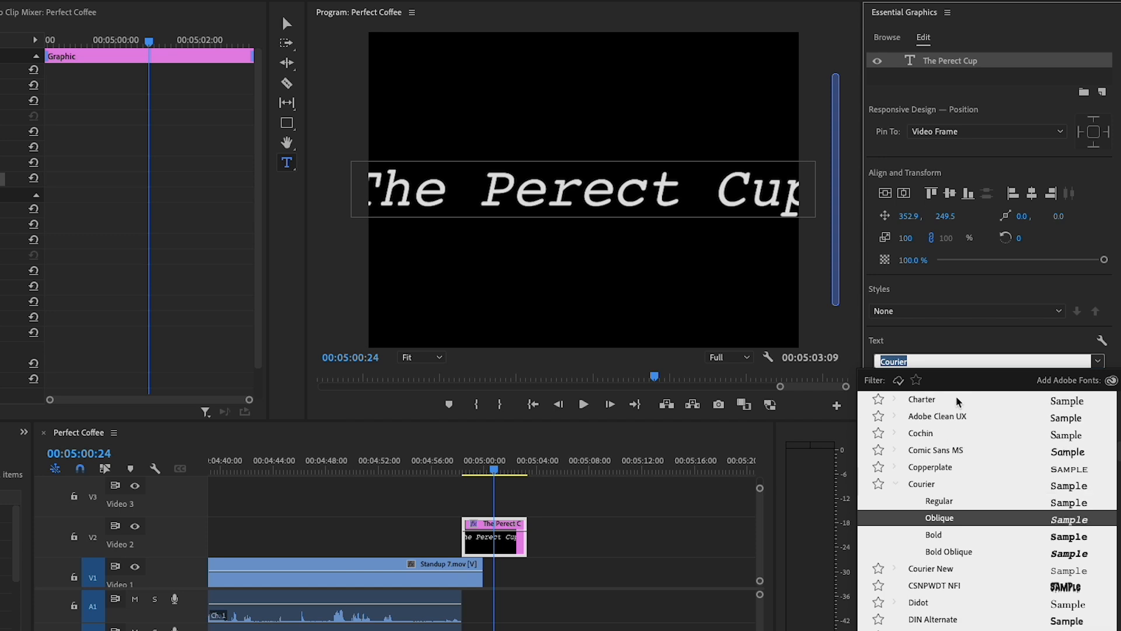
{"action": "left_click", "coordinate": [930, 484]}
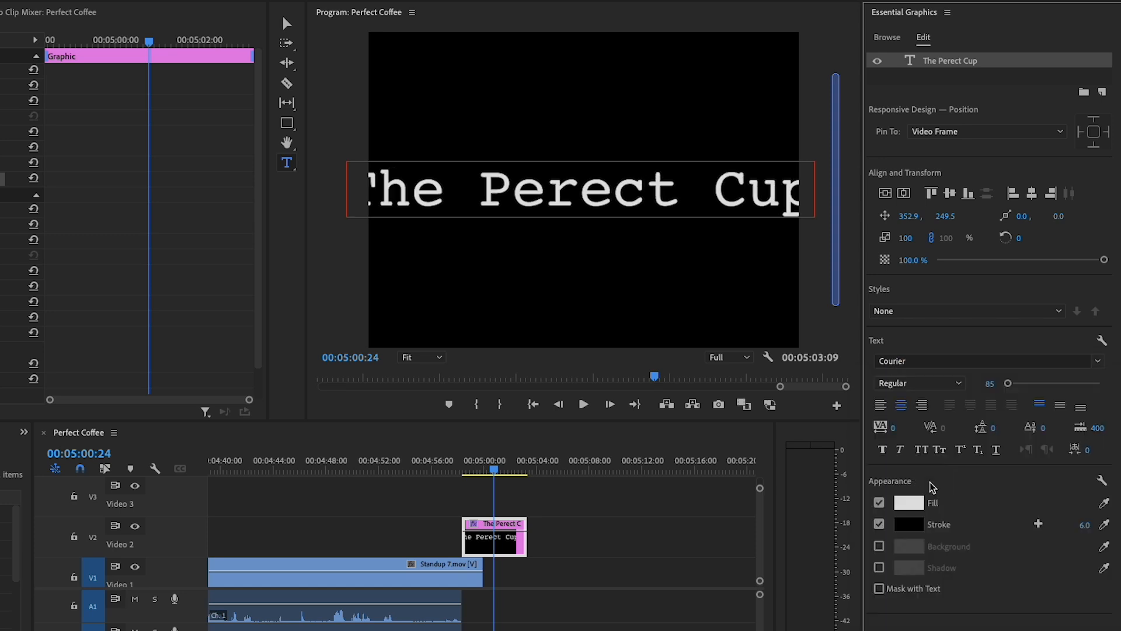
{"action": "left_click", "coordinate": [986, 383]}
{"action": "type", "text": "4"}
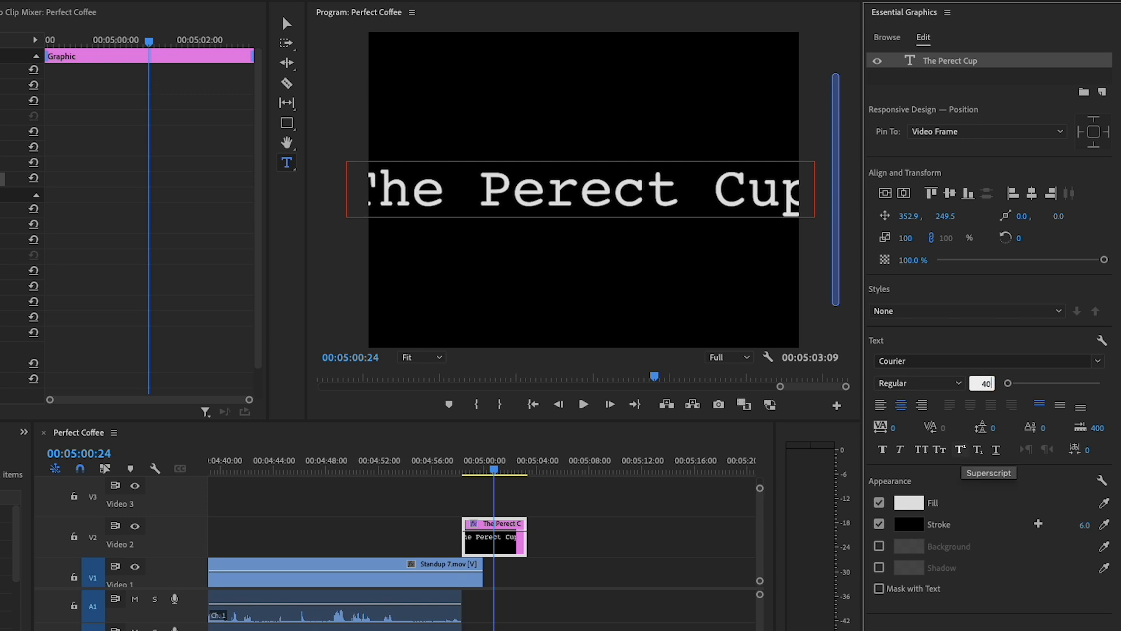
{"action": "type", "text": "0"}
{"action": "key", "text": "Return"}
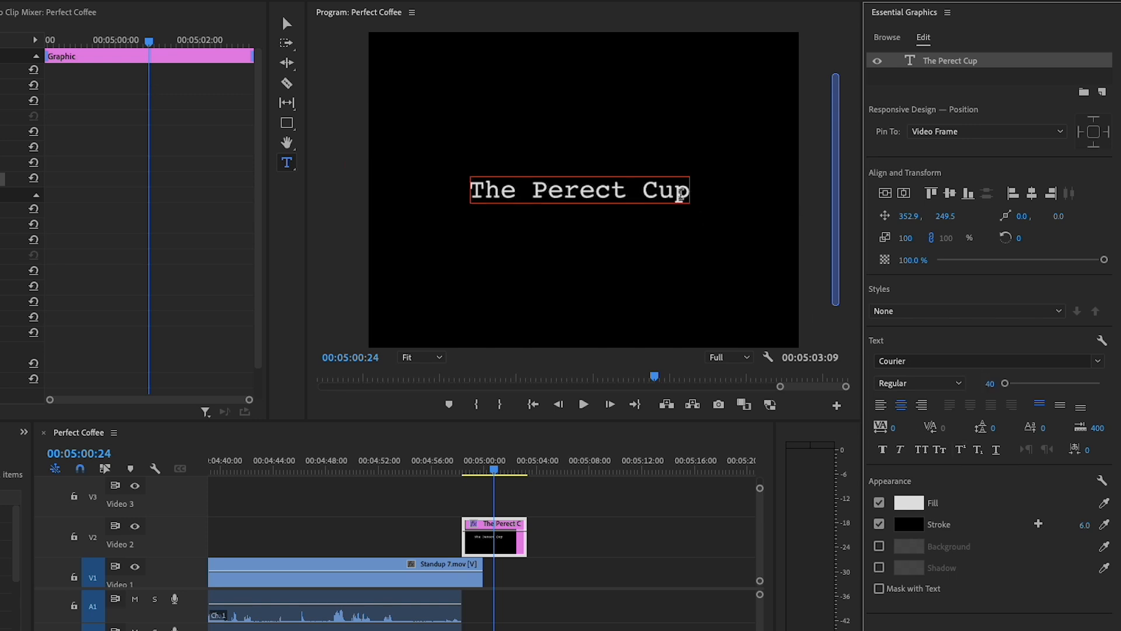
Correct the misspelled word in the closing text so it reads "The Perfect Cup"
{"action": "left_click", "coordinate": [682, 190]}
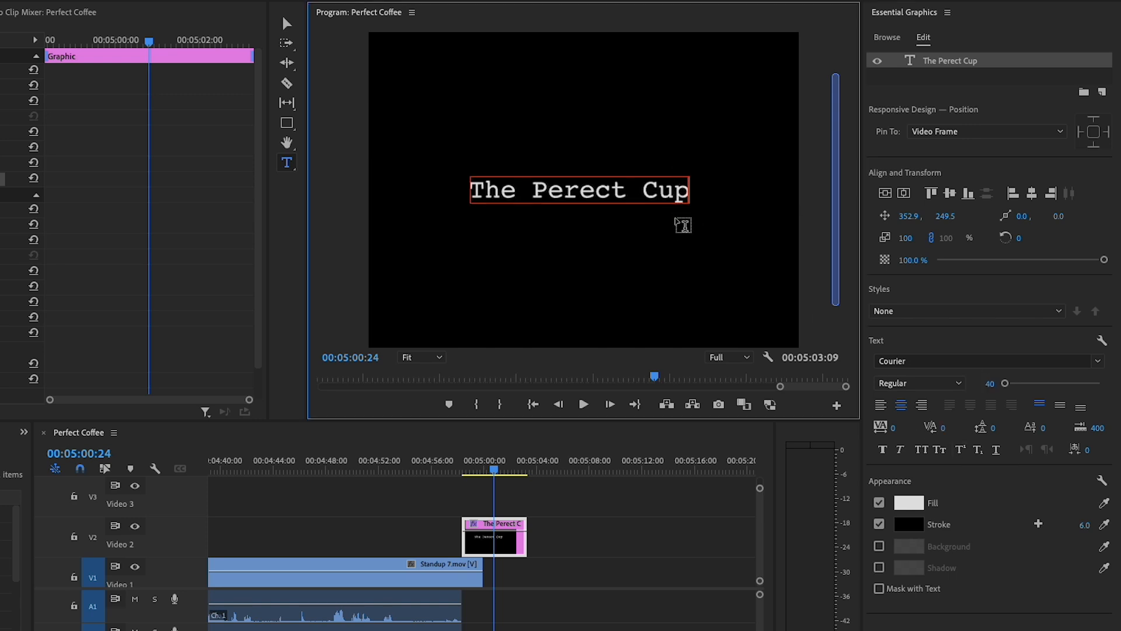
{"action": "left_click", "coordinate": [577, 190]}
{"action": "type", "text": "f"}
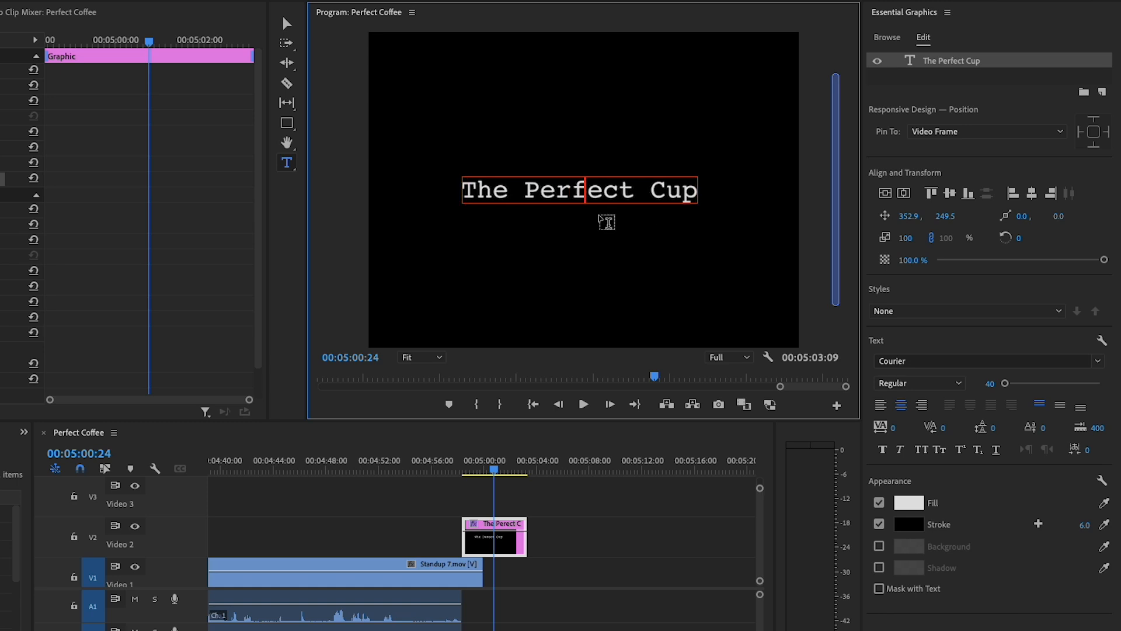
Below the title, leave a blank line and add "Director - " and "Editor - " credit lines, each with the credited person's name
{"action": "key", "text": "Right"}
{"action": "key", "text": "Right"}
{"action": "key", "text": "Right"}
{"action": "key", "text": "Return"}
{"action": "type", "text": "Dir"}
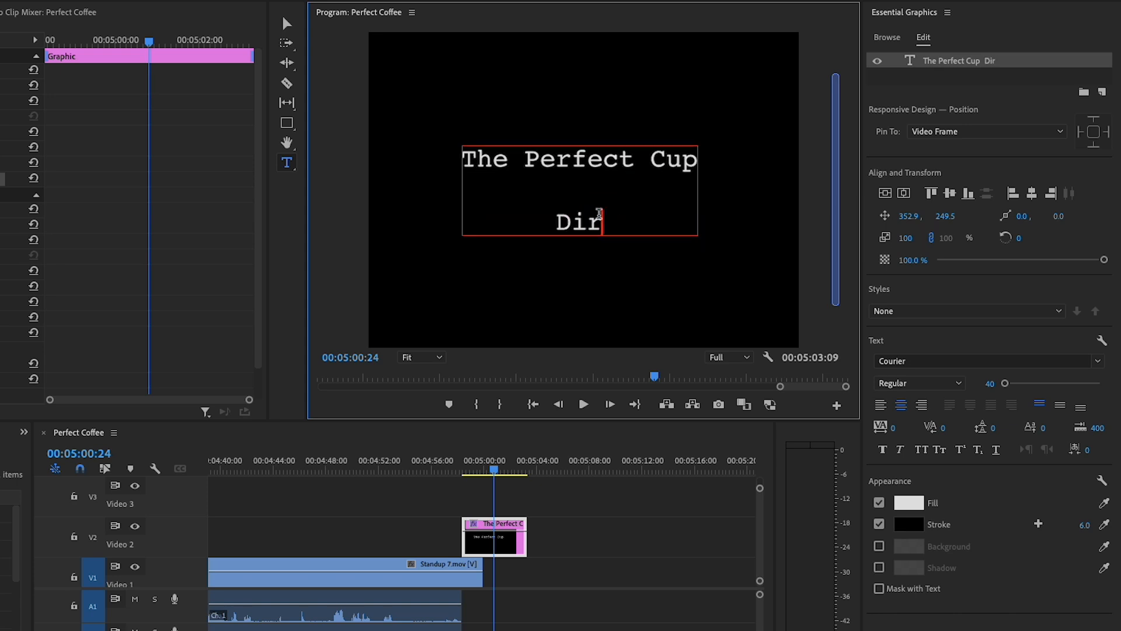
{"action": "type", "text": "ector - To"}
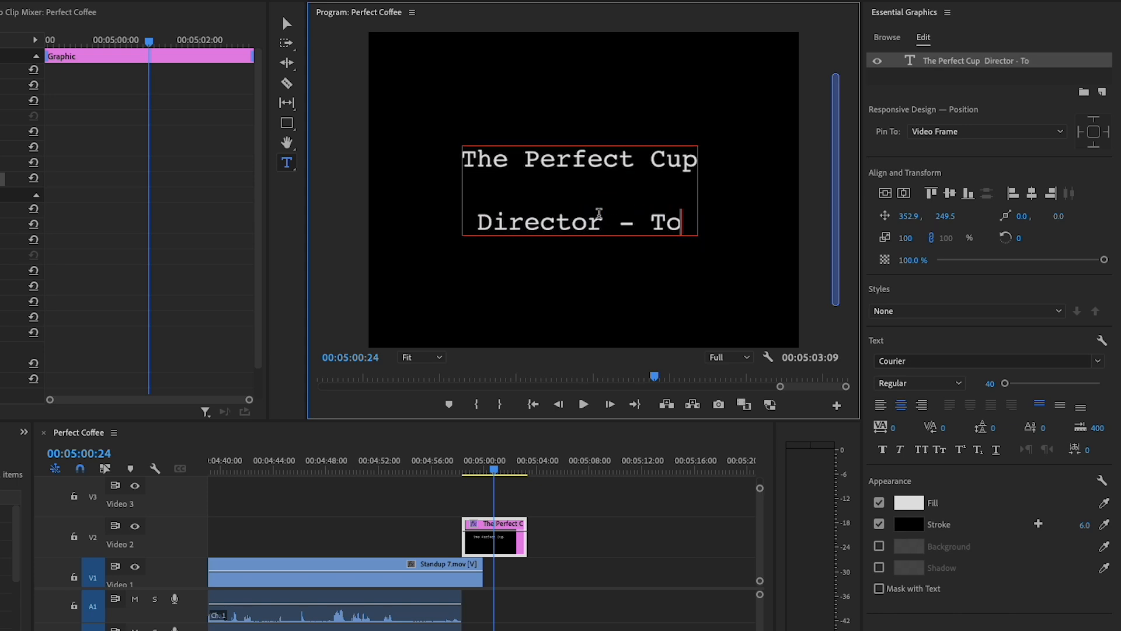
{"action": "type", "text": "m G"}
{"action": "key", "text": "Return"}
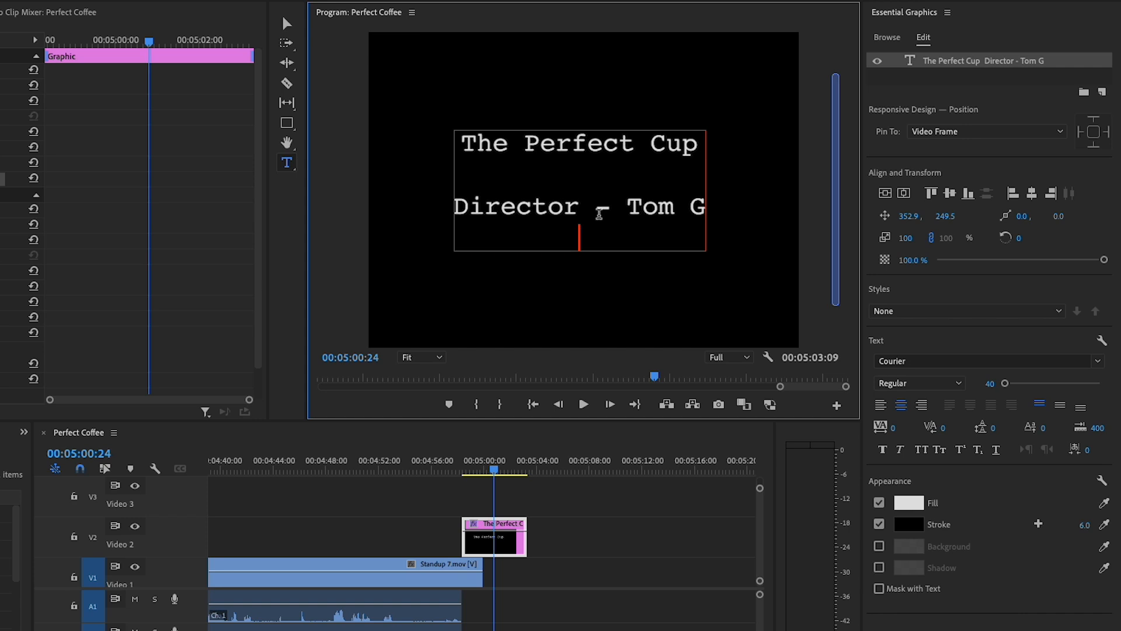
{"action": "type", "text": "Edito"}
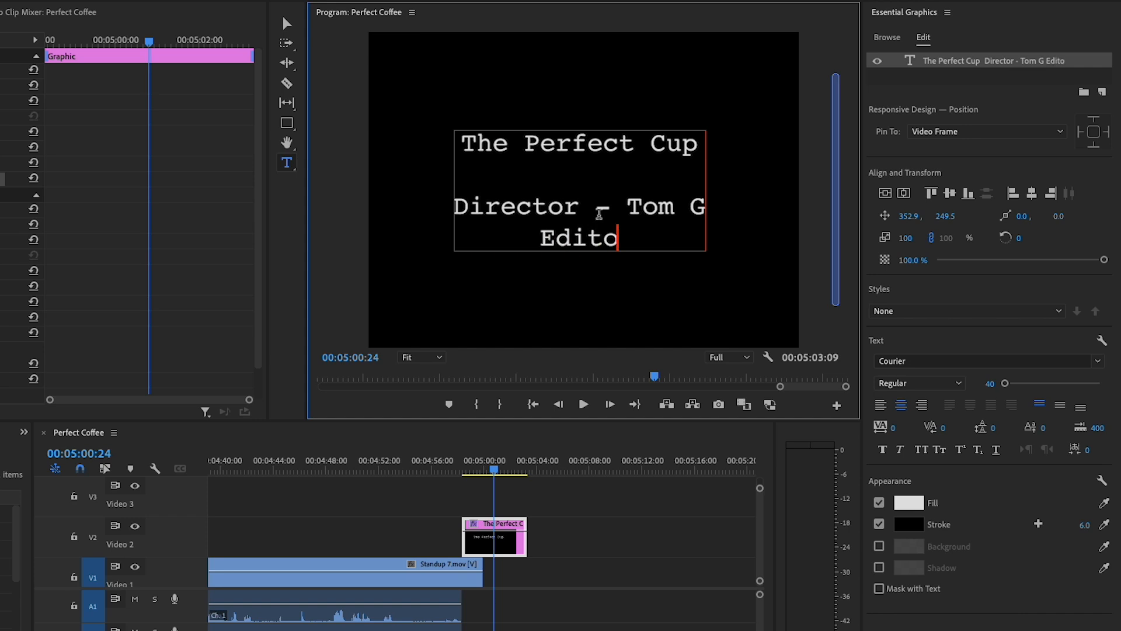
{"action": "type", "text": "r - Tom G"}
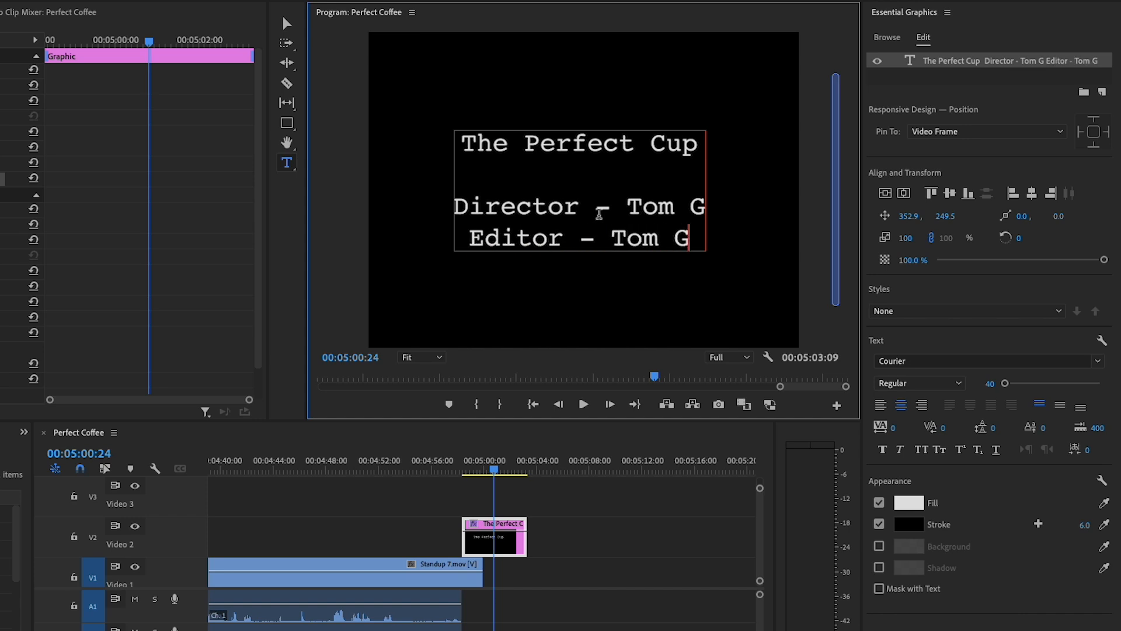
{"action": "key", "text": "Return"}
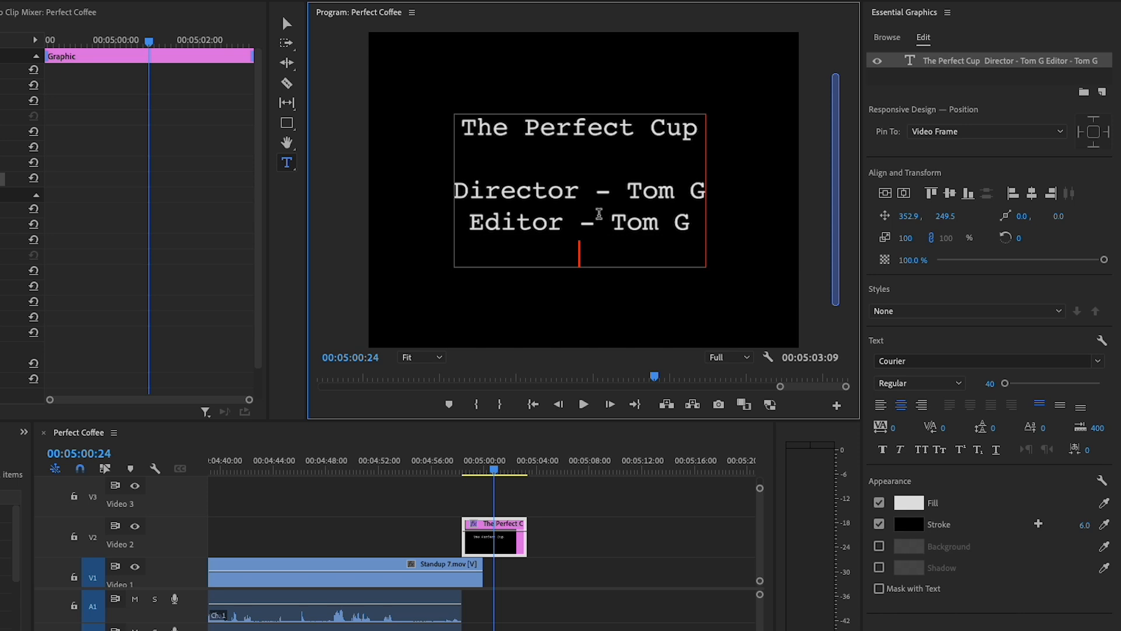
Add "Camera - " and "Talent - " credit lines, each with the credited person's name
{"action": "type", "text": "Camer"}
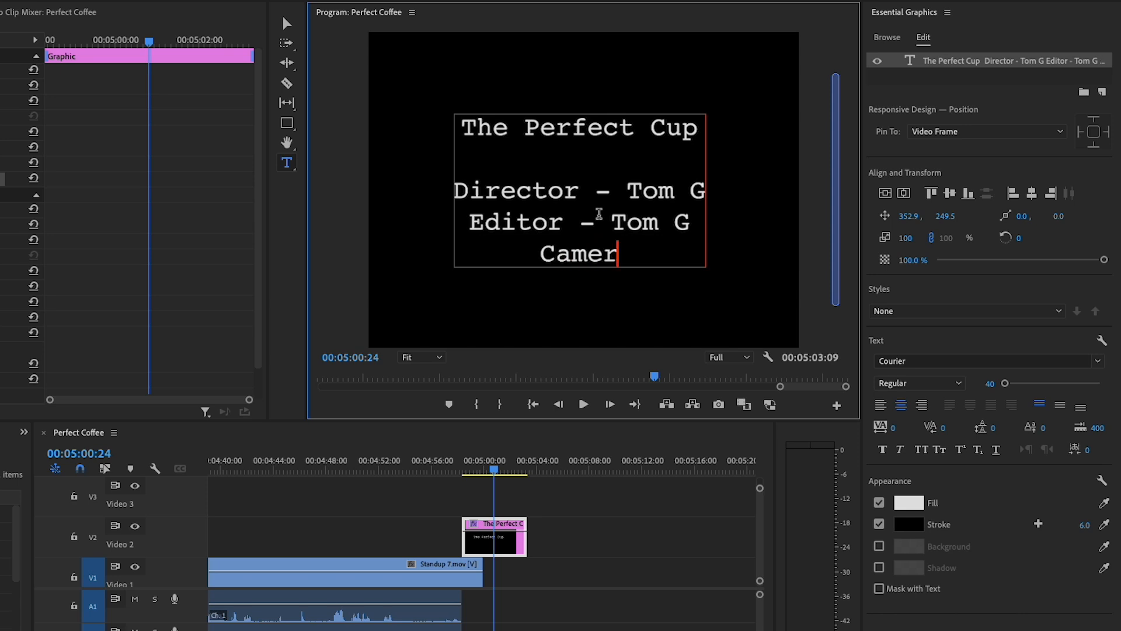
{"action": "type", "text": "a - "}
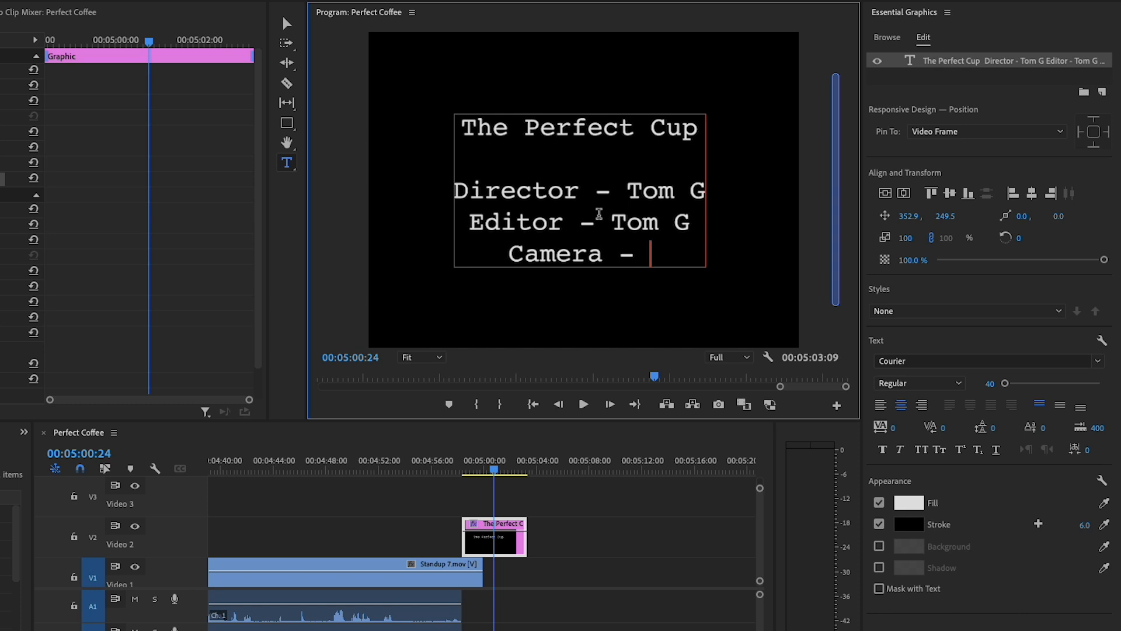
{"action": "type", "text": "Eric"}
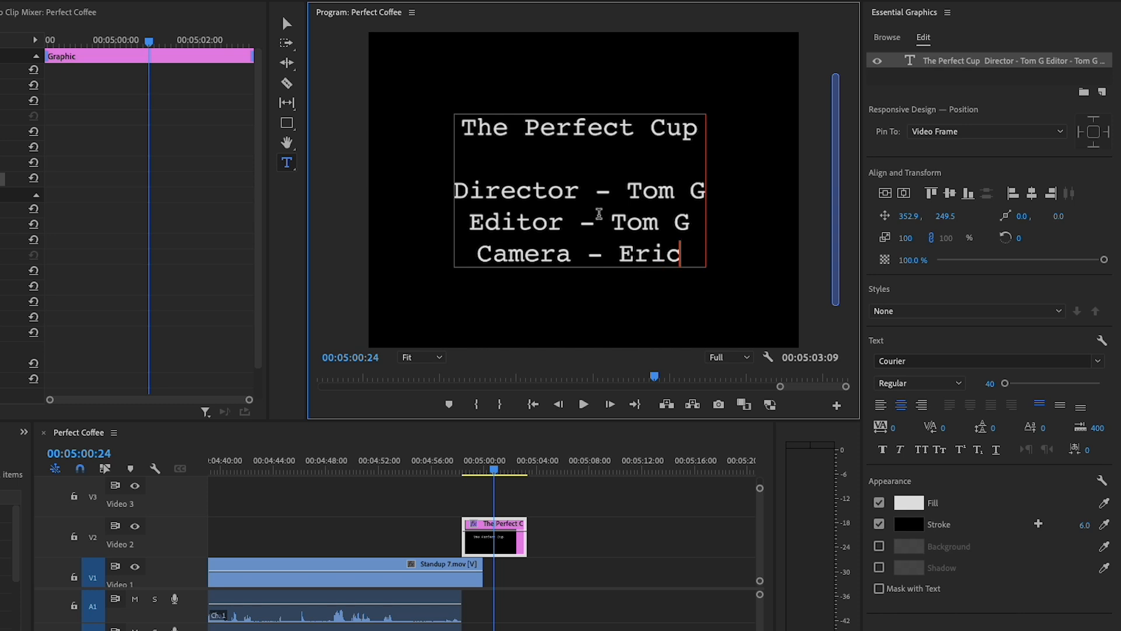
{"action": "type", "text": " H"}
{"action": "key", "text": "Return"}
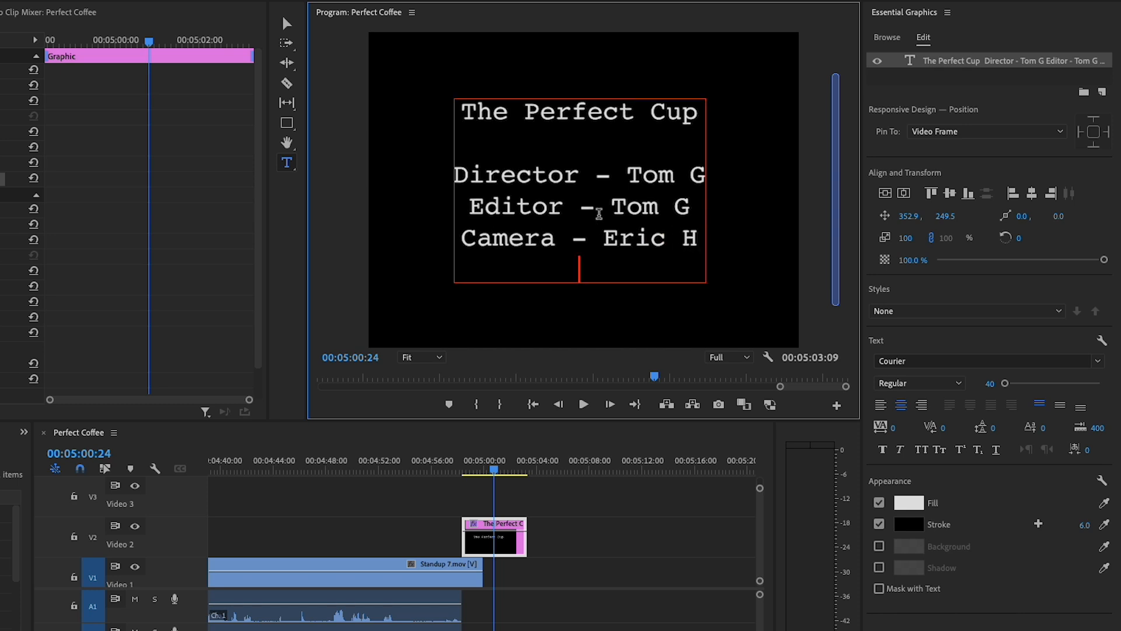
{"action": "type", "text": "Talent -"}
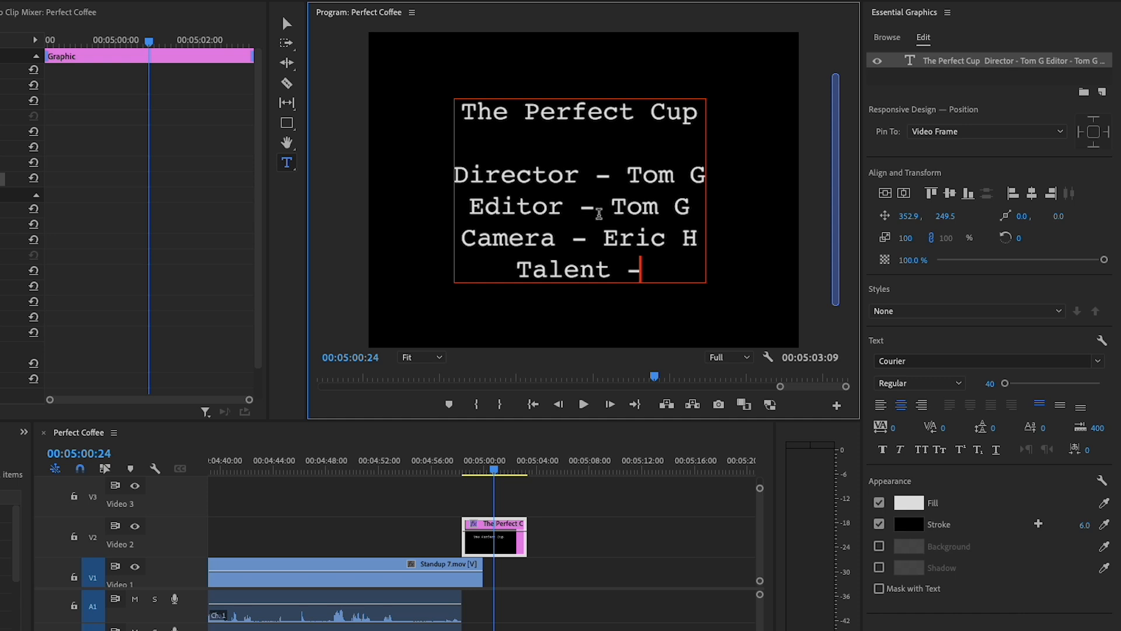
{"action": "type", "text": " Scott M"}
{"action": "key", "text": "Return"}
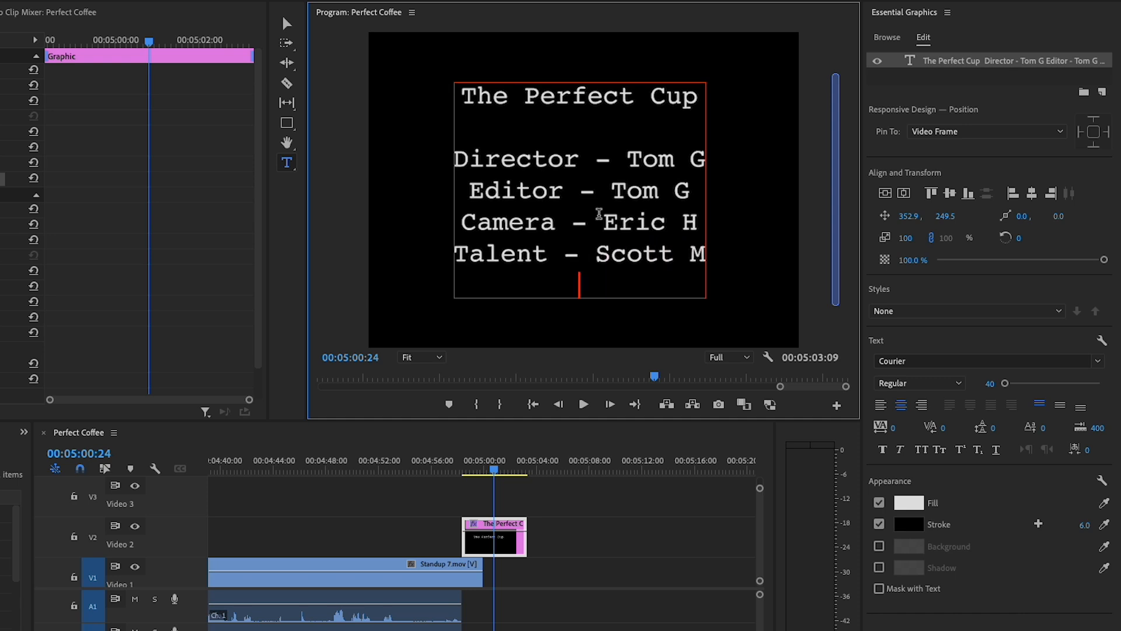
After a blank line, add "Special thanks to" with "Starbucks Coffee" on the line beneath it
{"action": "key", "text": "Return"}
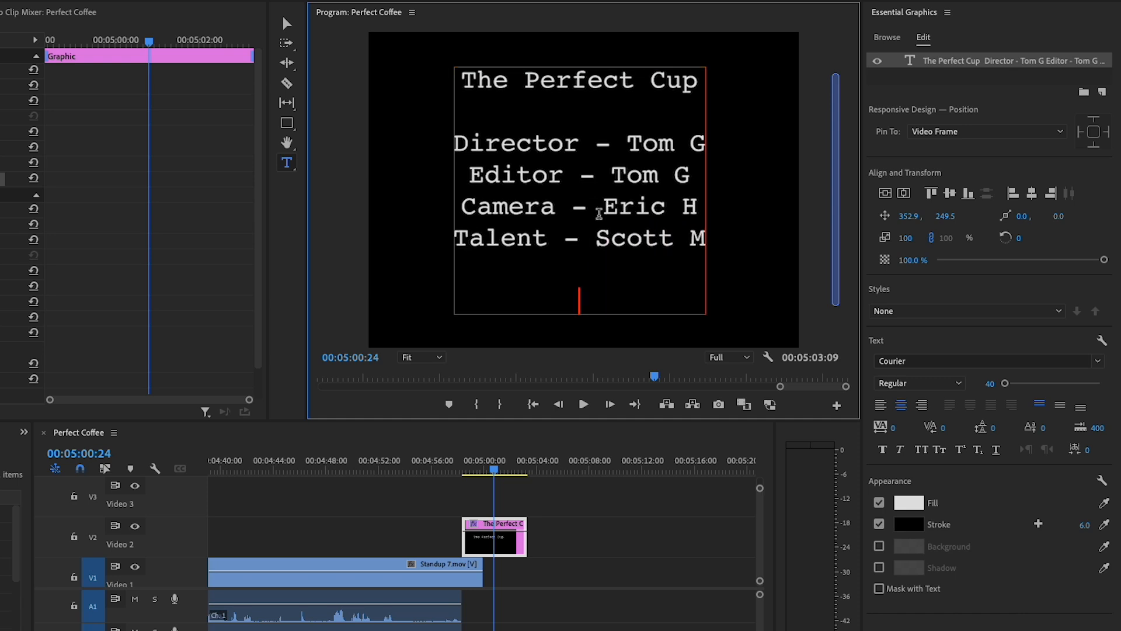
{"action": "type", "text": "Spec"}
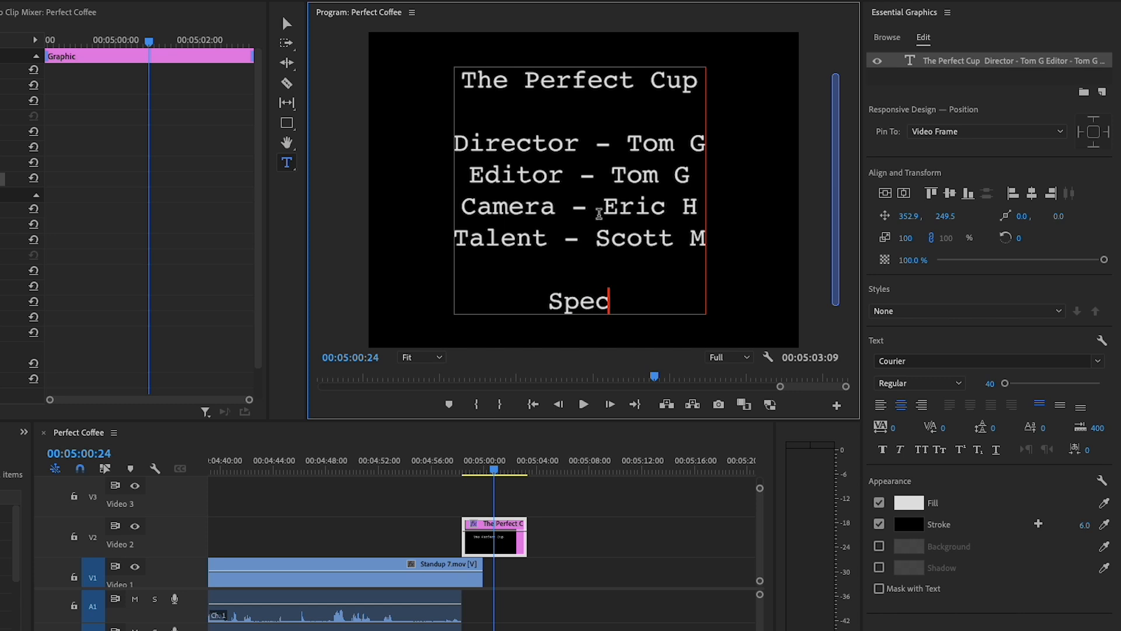
{"action": "type", "text": "ial thanks to"}
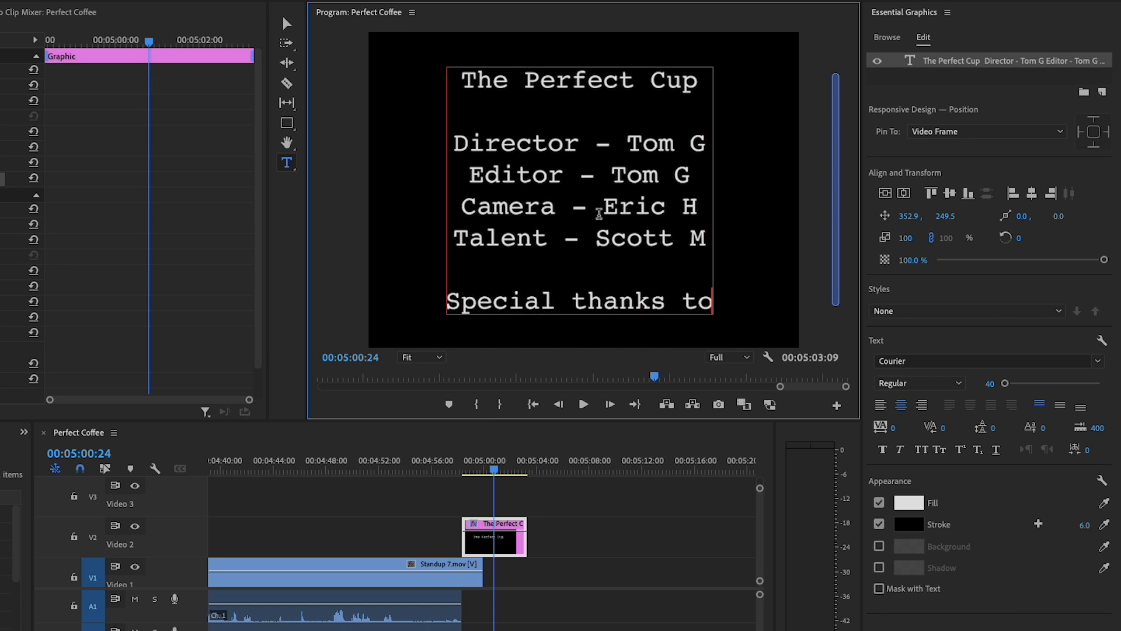
{"action": "key", "text": "Return"}
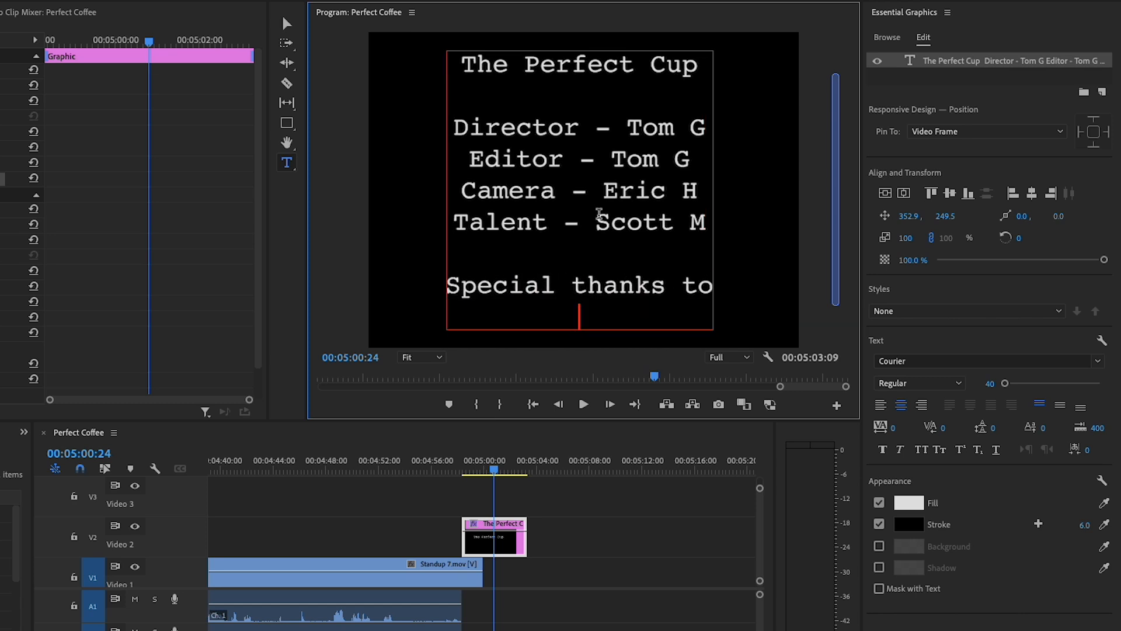
{"action": "type", "text": "Starbucks COffee"}
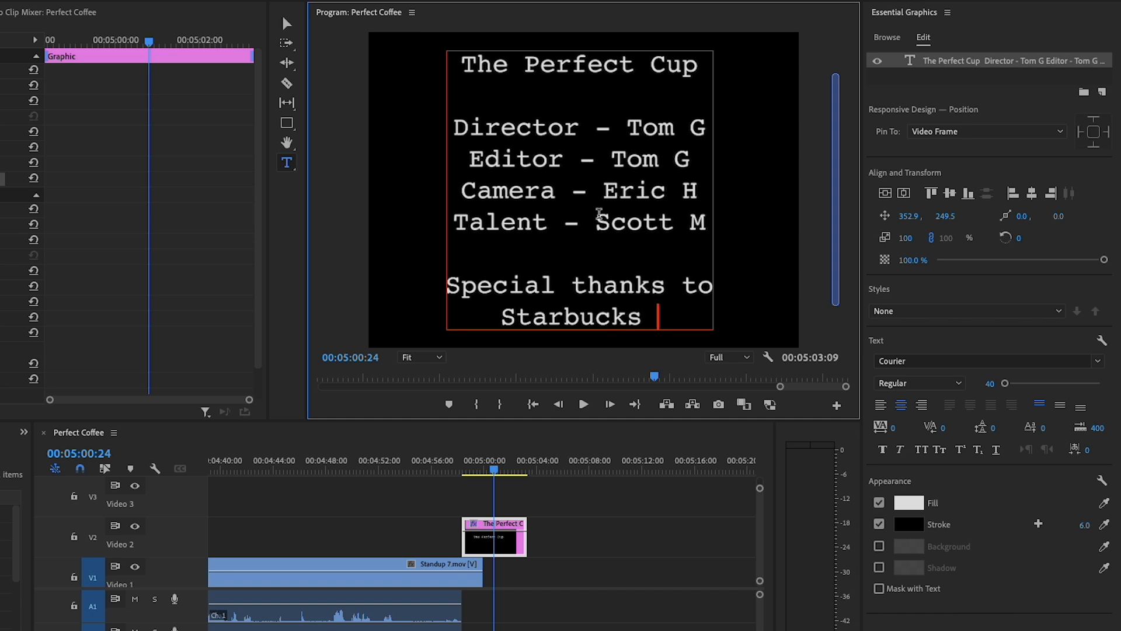
{"action": "key", "text": "BackSpace"}
{"action": "key", "text": "BackSpace"}
{"action": "key", "text": "BackSpace"}
{"action": "key", "text": "BackSpace"}
{"action": "key", "text": "BackSpace"}
{"action": "type", "text": "offee"}
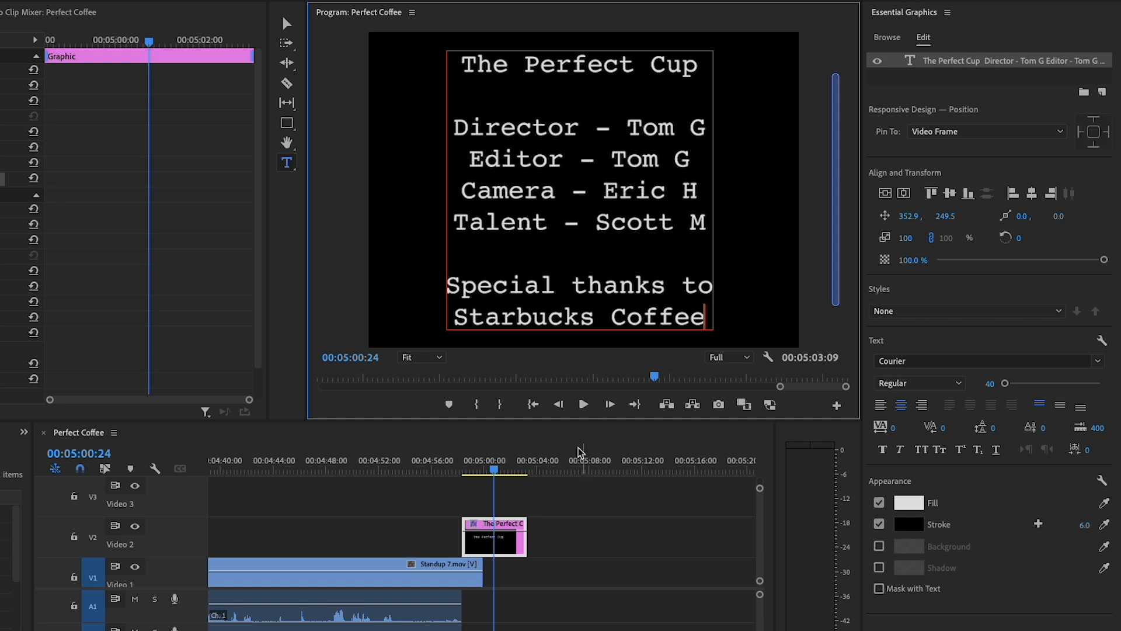
Play back the rolling credits from before the graphic starts, and return the playhead to 00:05:00:22
{"action": "left_click", "coordinate": [446, 465]}
{"action": "key", "text": "space"}
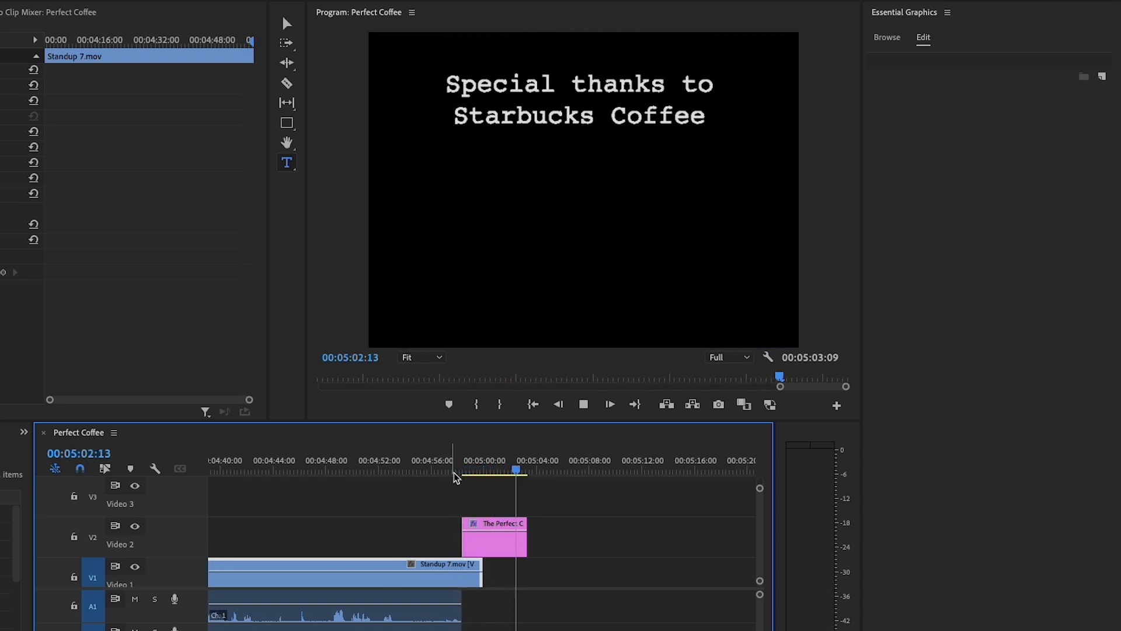
{"action": "left_click", "coordinate": [495, 469]}
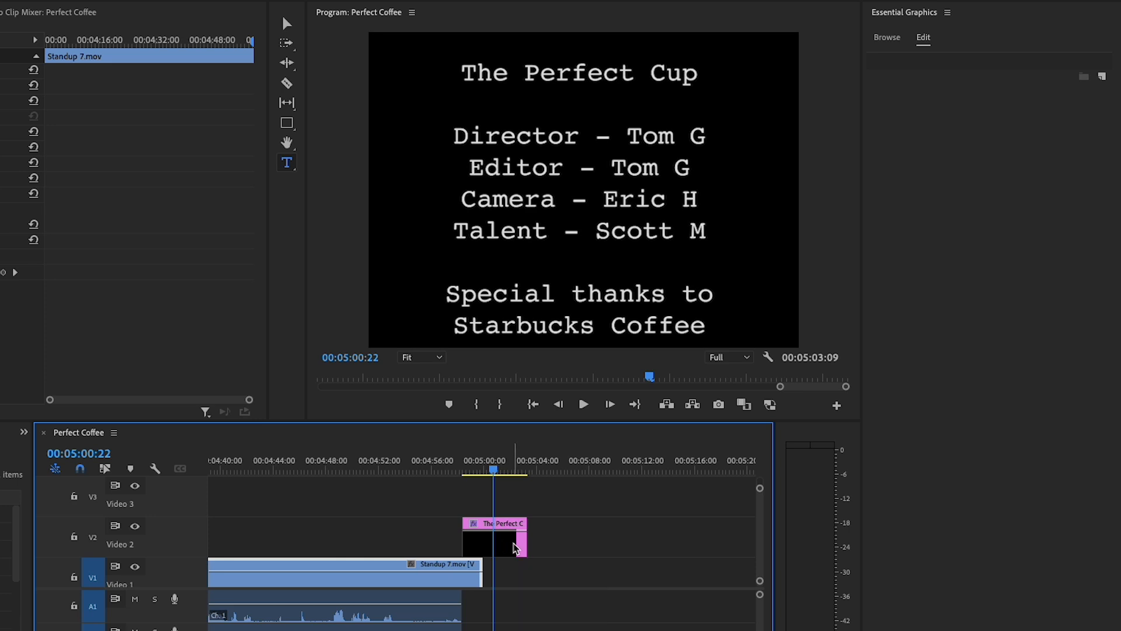
Shorten the credits graphic to end at 00:05:00:22 and play back its roll from 00:04:57:10
{"action": "left_click_drag", "start_coordinate": [525, 543], "coordinate": [492, 543]}
{"action": "left_click", "coordinate": [448, 470]}
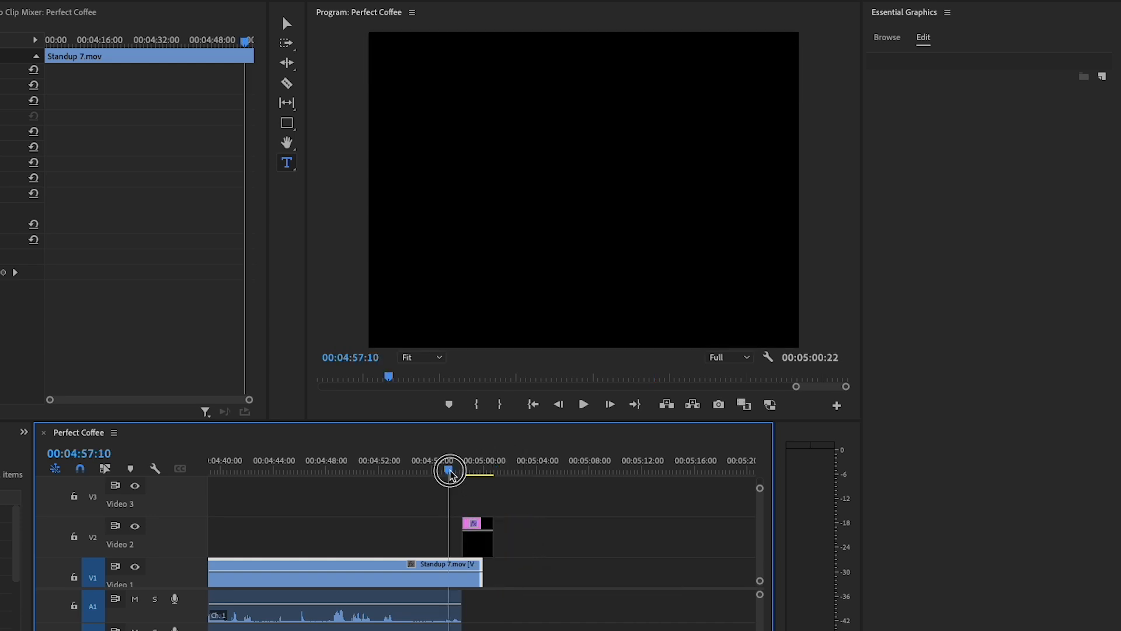
{"action": "key", "text": "space"}
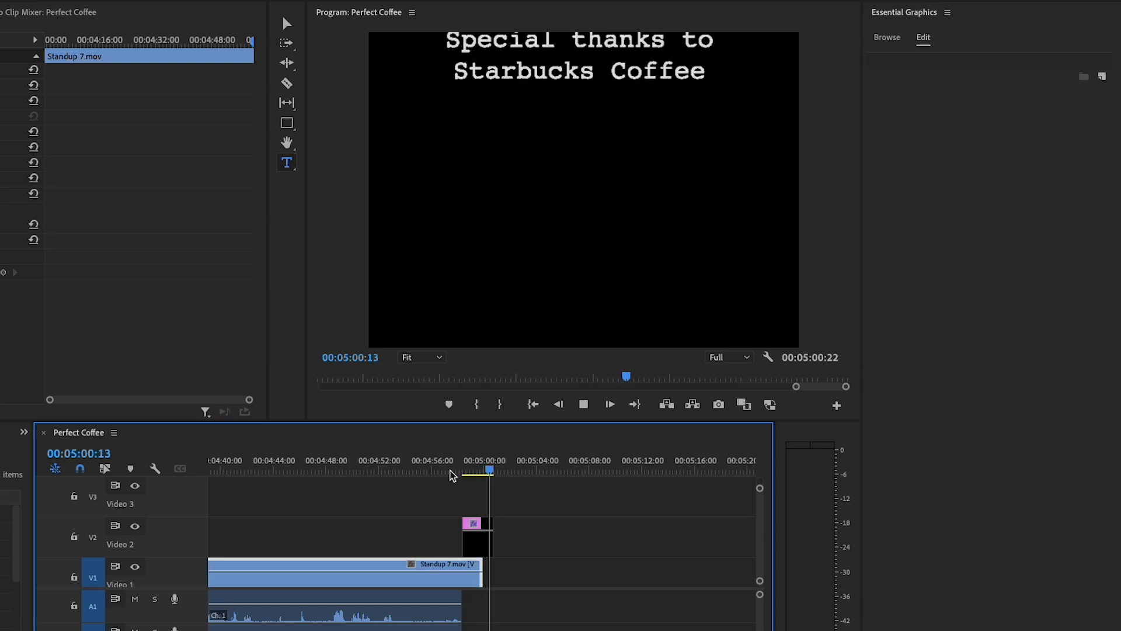
{"action": "key", "text": "space"}
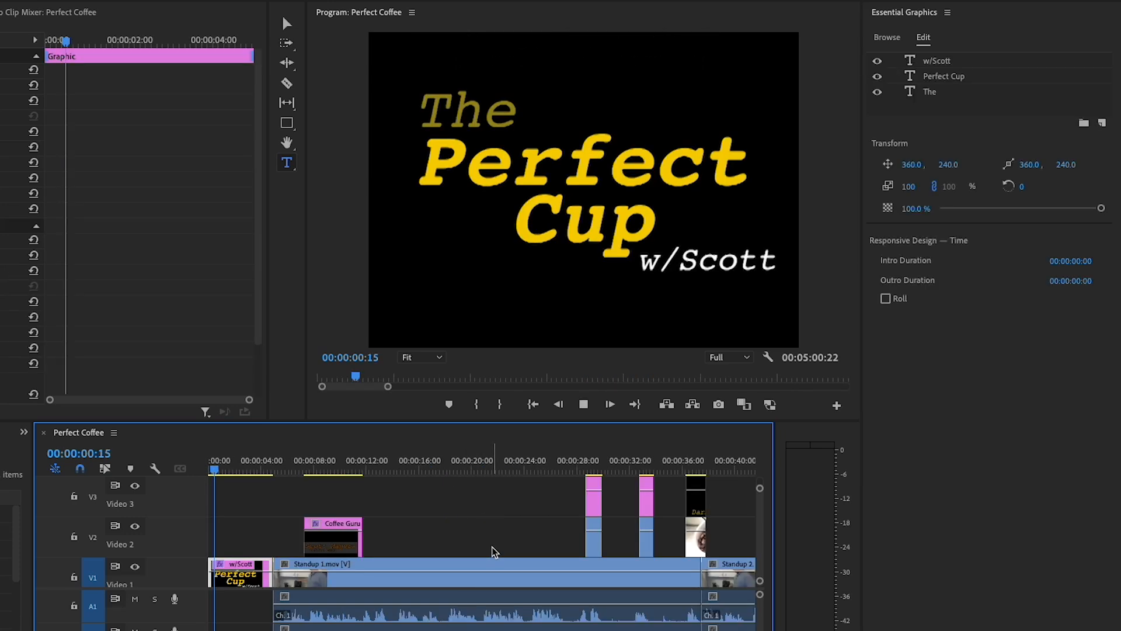
Extend the credits graphic on Video 2 to end at about 00:05:09:29 and play back its roll
{"action": "key", "text": "End"}
{"action": "left_click_drag", "start_coordinate": [485, 543], "coordinate": [601, 544]}
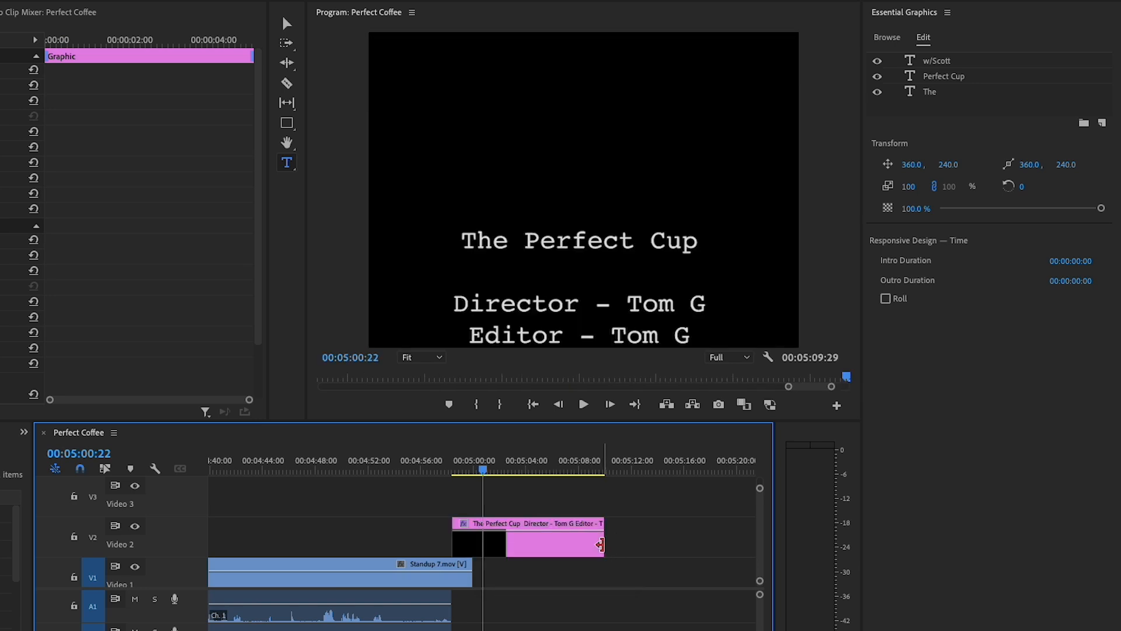
{"action": "left_click", "coordinate": [449, 470]}
{"action": "key", "text": "space"}
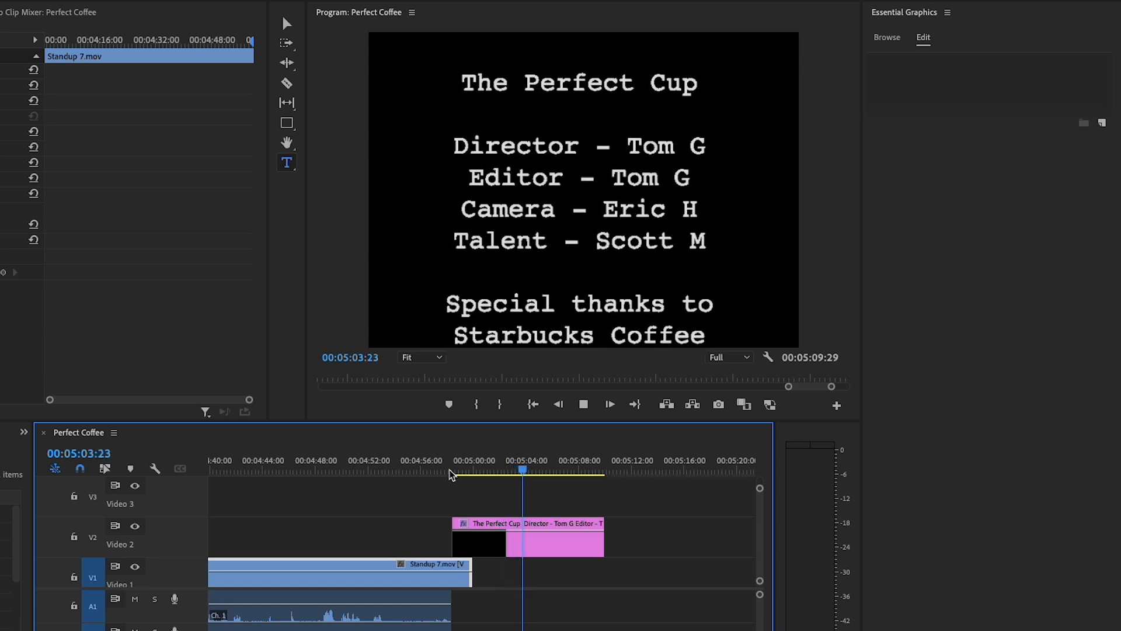
{"action": "key", "text": "space"}
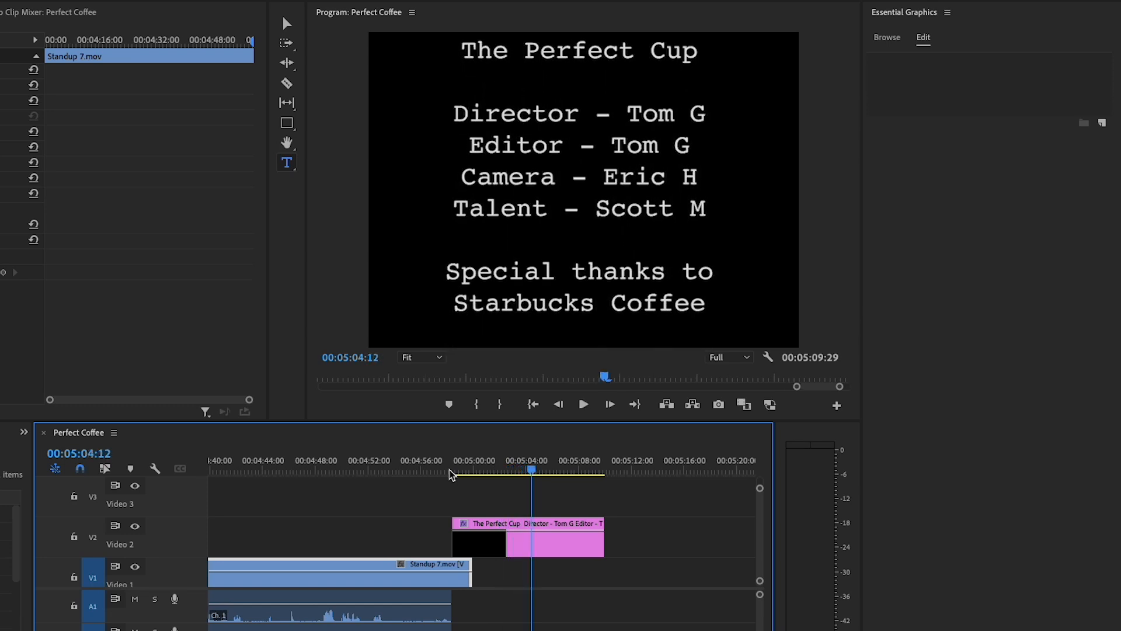